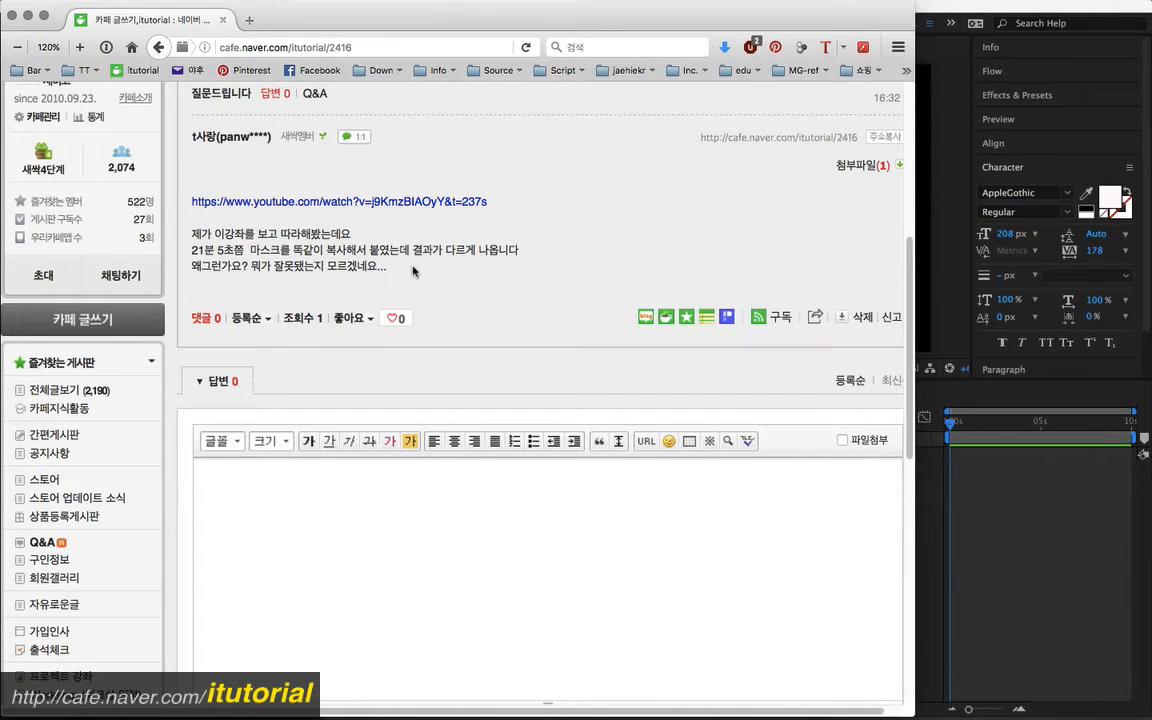
Step: Read the forum post asking why a copied and pasted mask gives a different result from the tutorial
left_click_drag(405, 271, 177, 227)
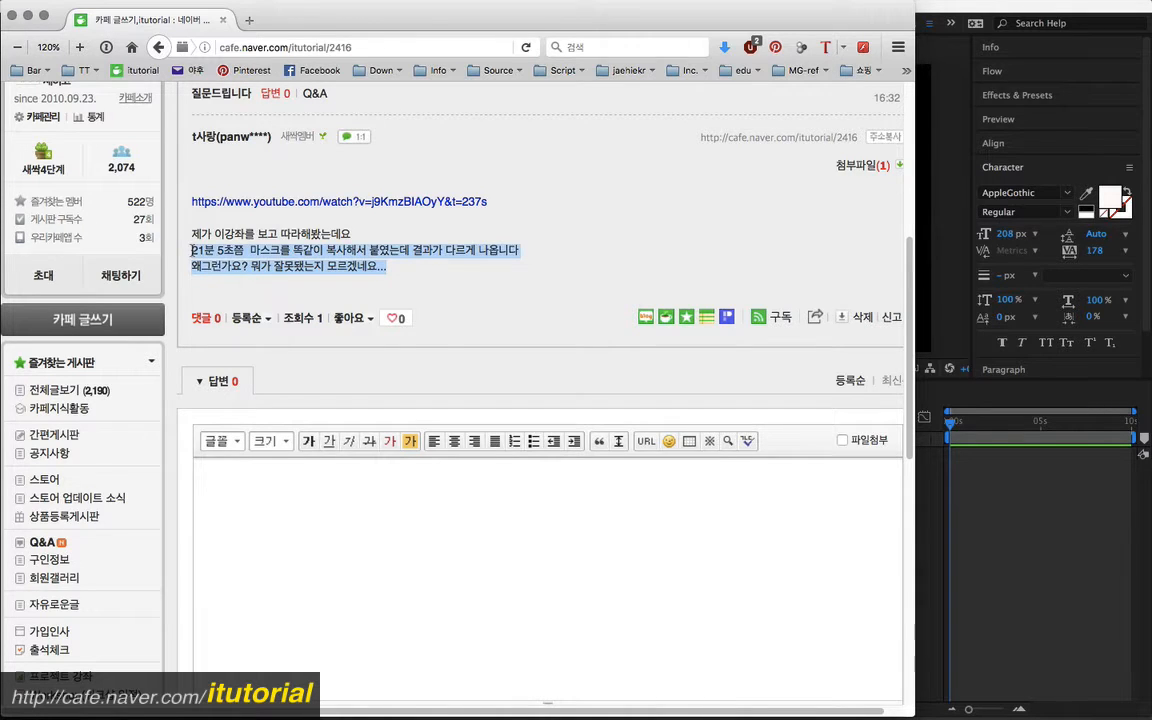
left_click(288, 265)
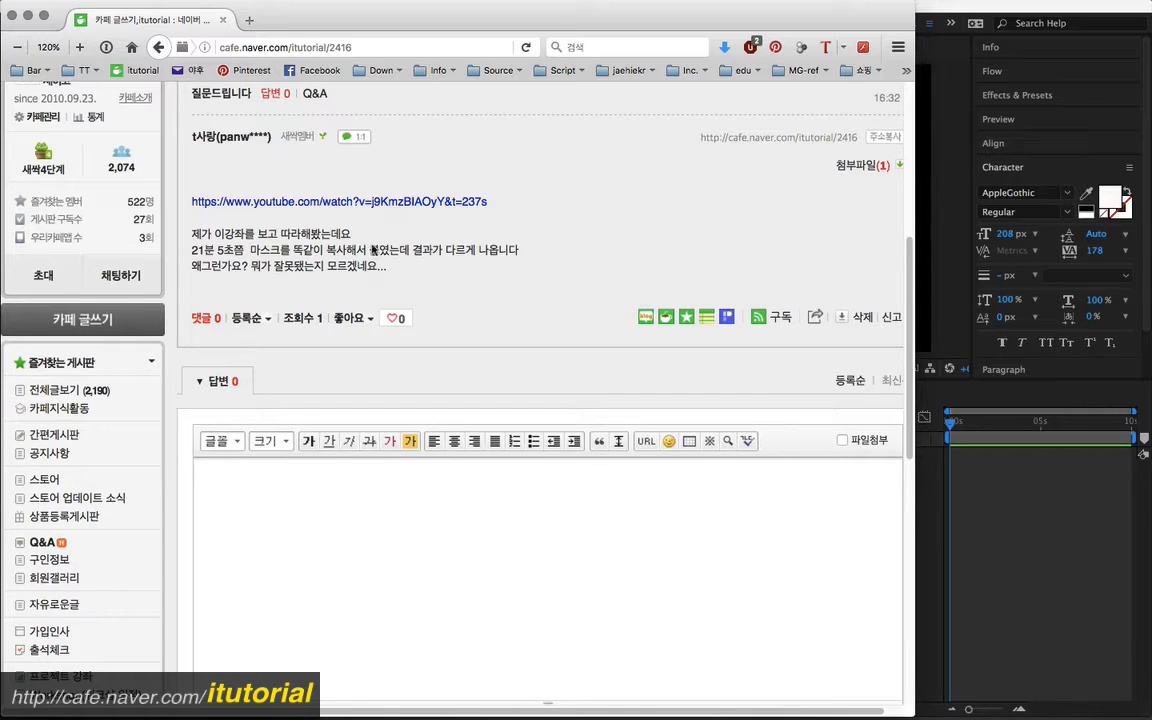
left_click_drag(386, 266, 293, 266)
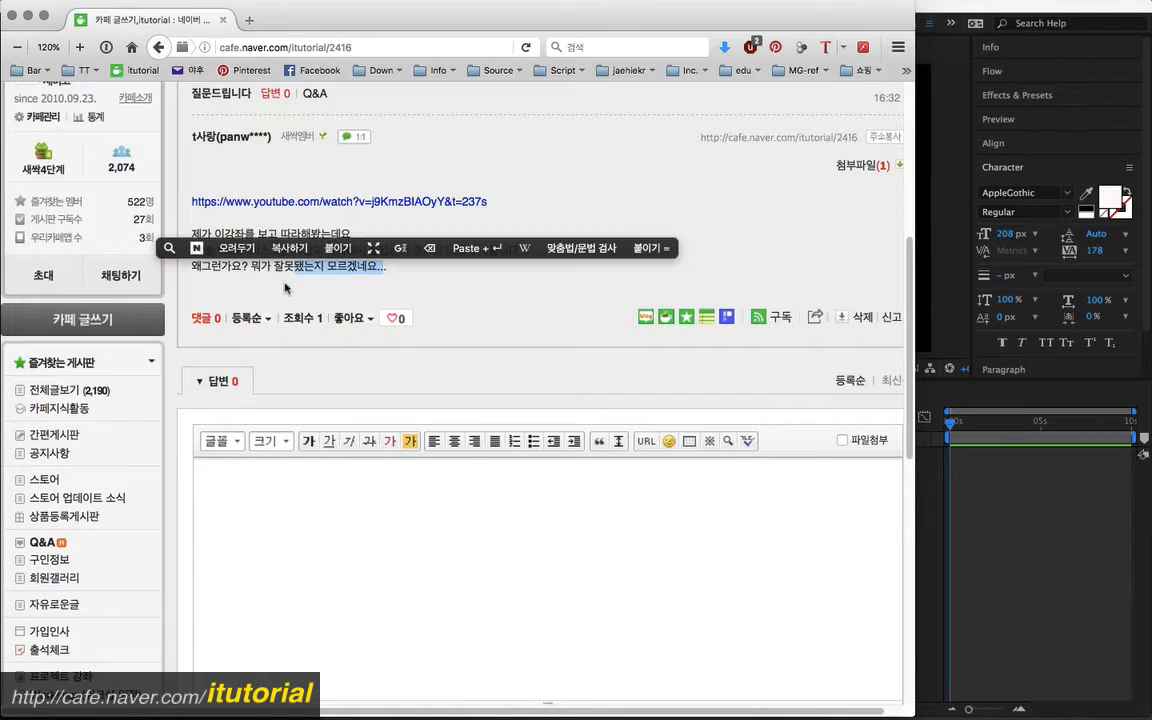
left_click(258, 262)
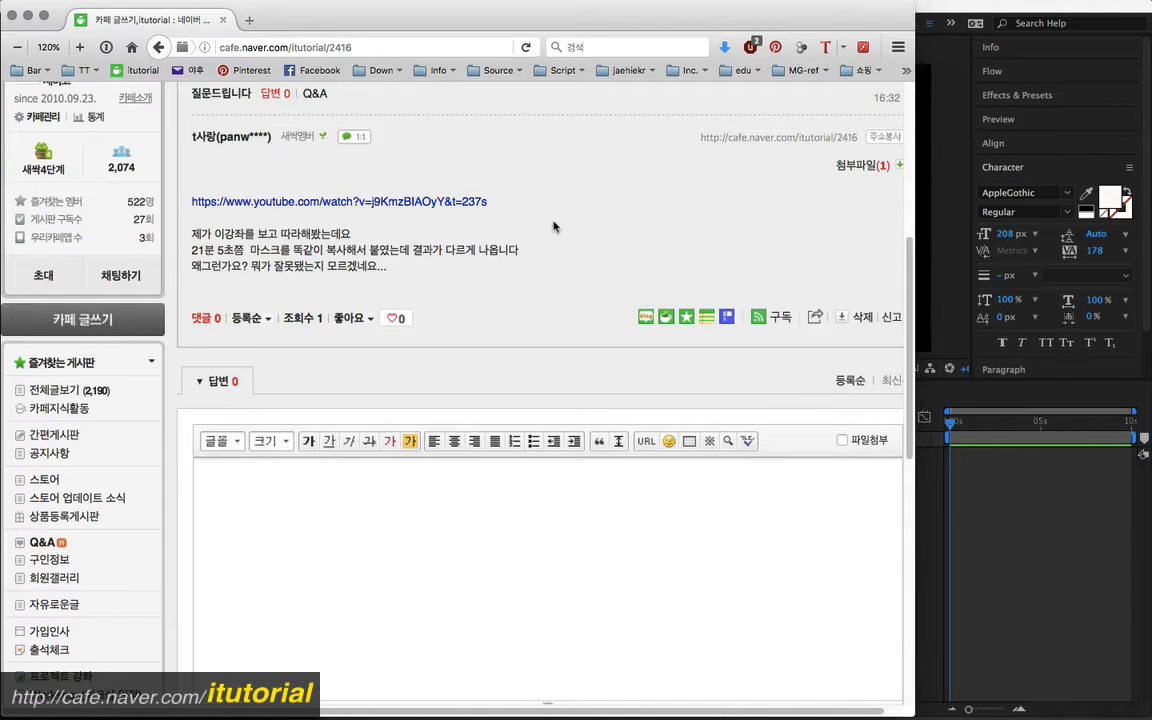
Step: Switch to After Effects and create an empty shape layer in Comp 1
left_click(947, 236)
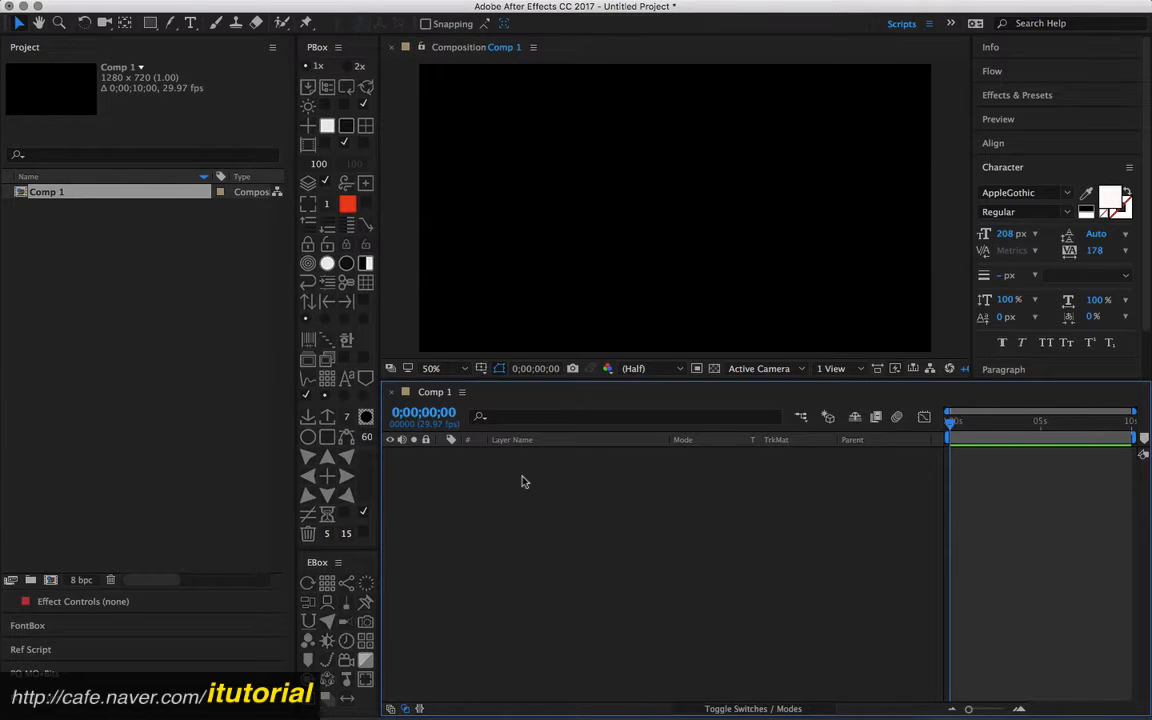
left_click(308, 8)
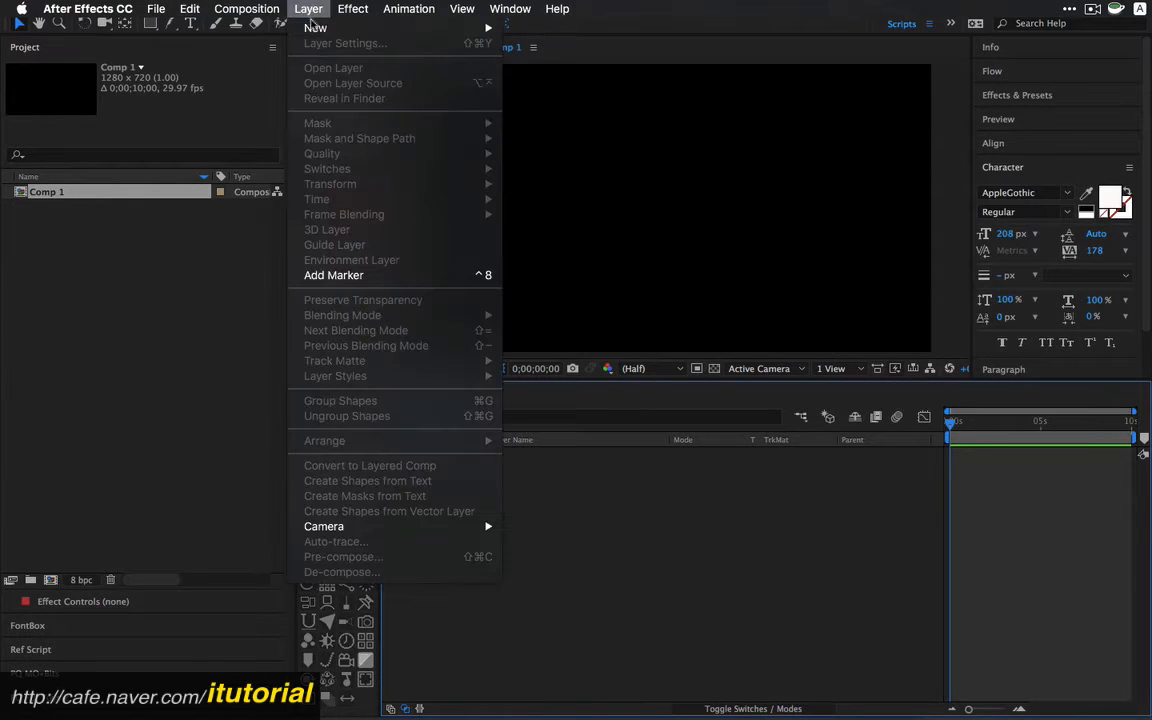
mouse_move(330, 28)
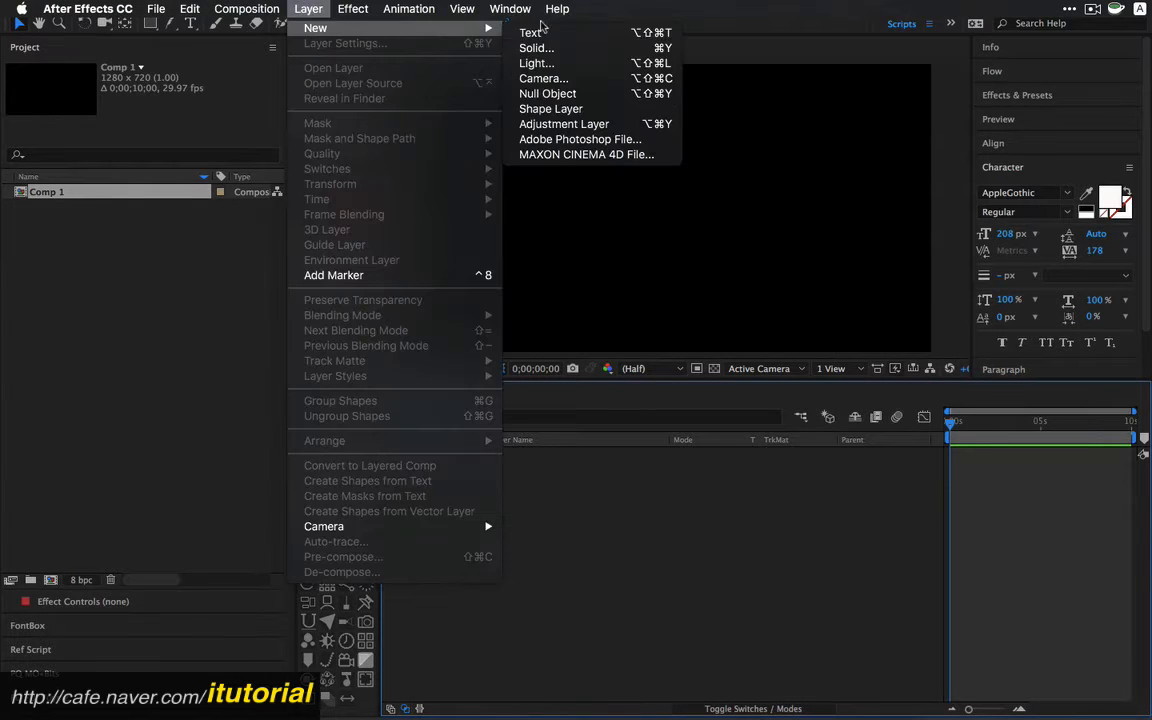
left_click(549, 110)
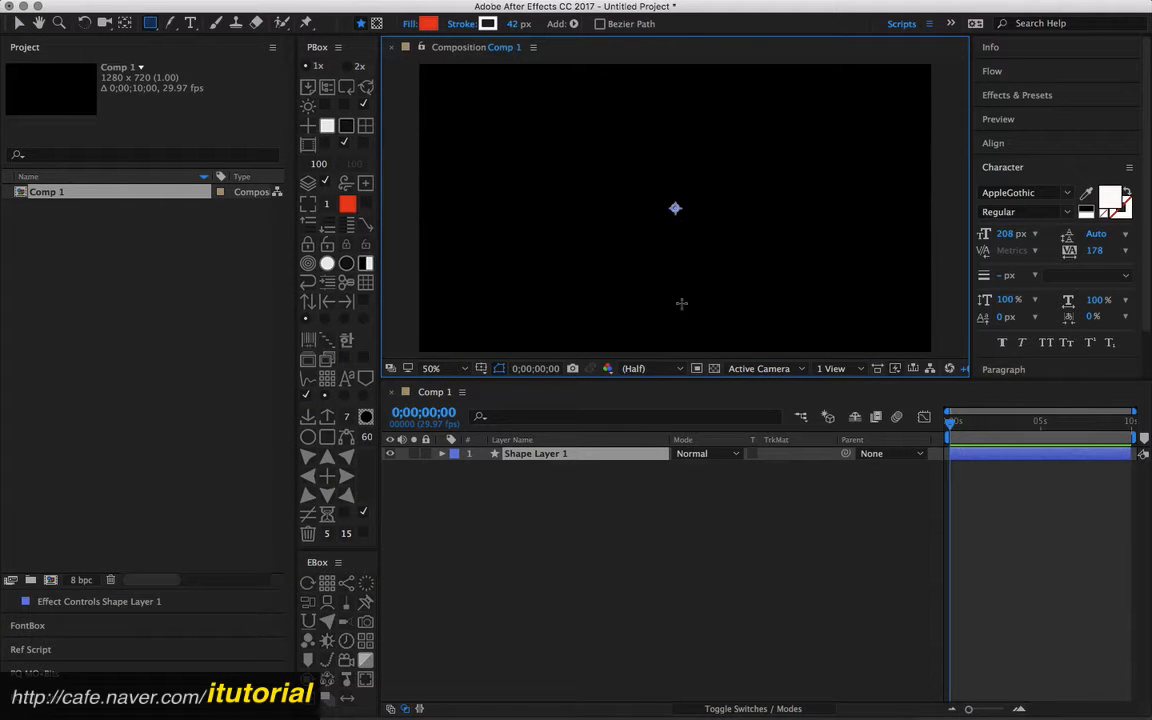
Step: Add a rectangle path and a fill to Shape Layer 1, and expand the rectangle path's properties
left_click(445, 455)
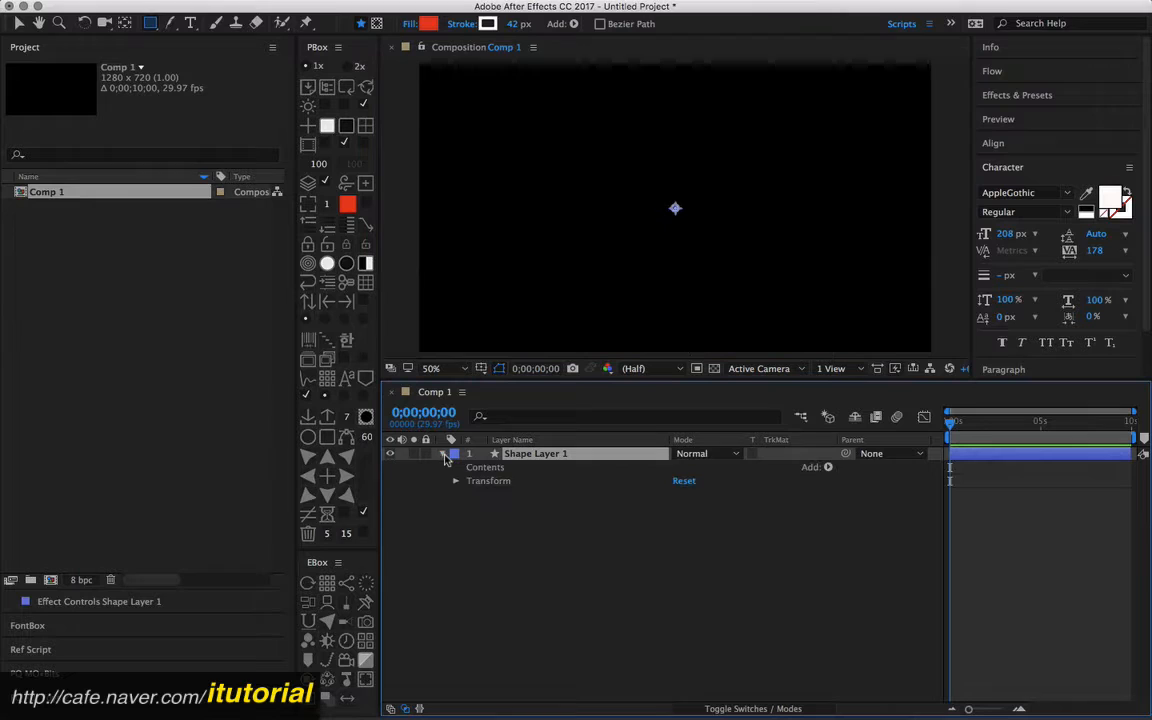
left_click(826, 467)
left_click(850, 426)
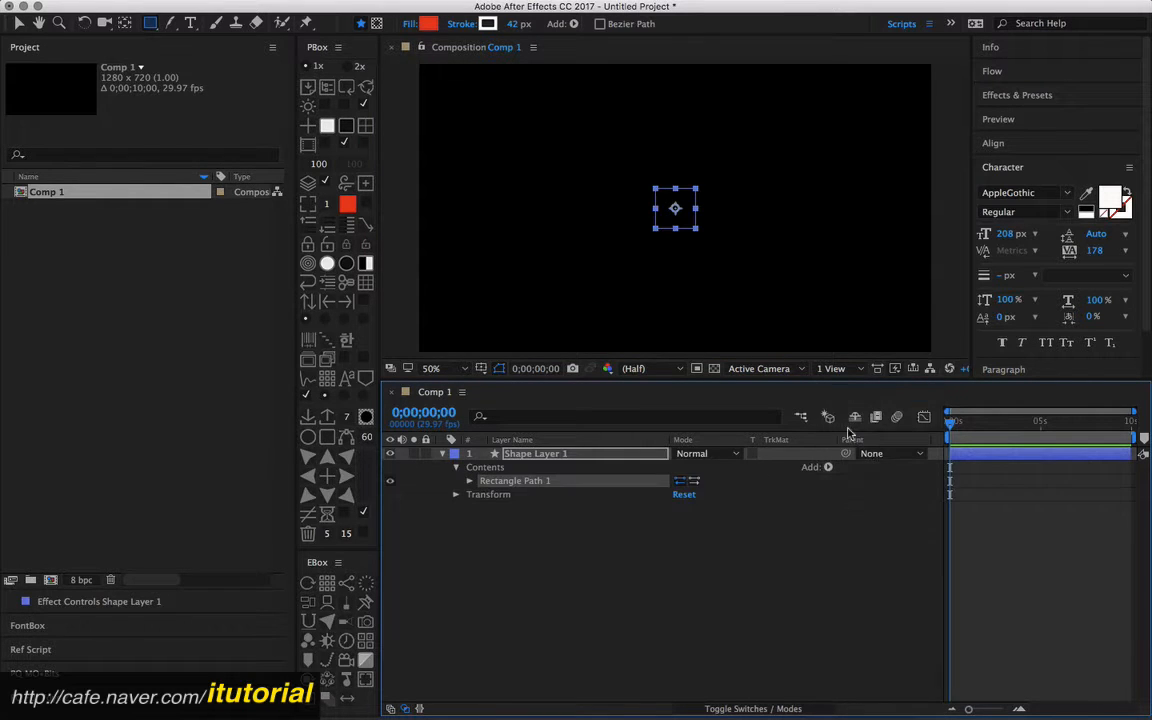
left_click(828, 467)
left_click(847, 496)
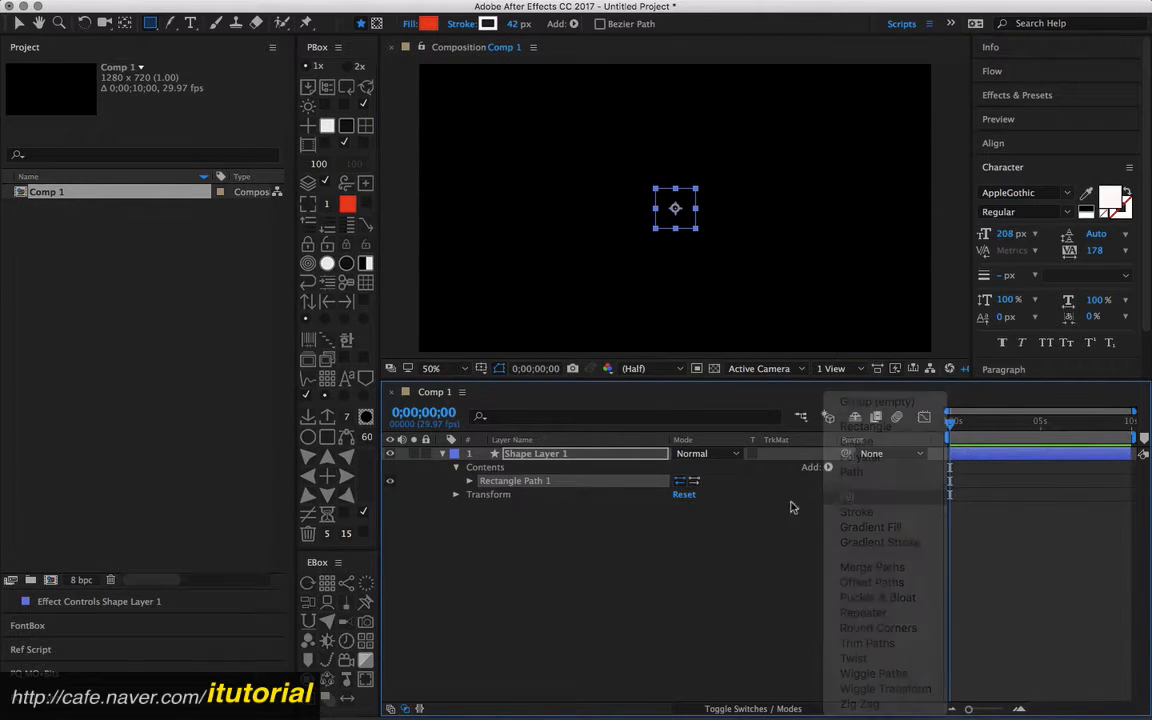
left_click(469, 481)
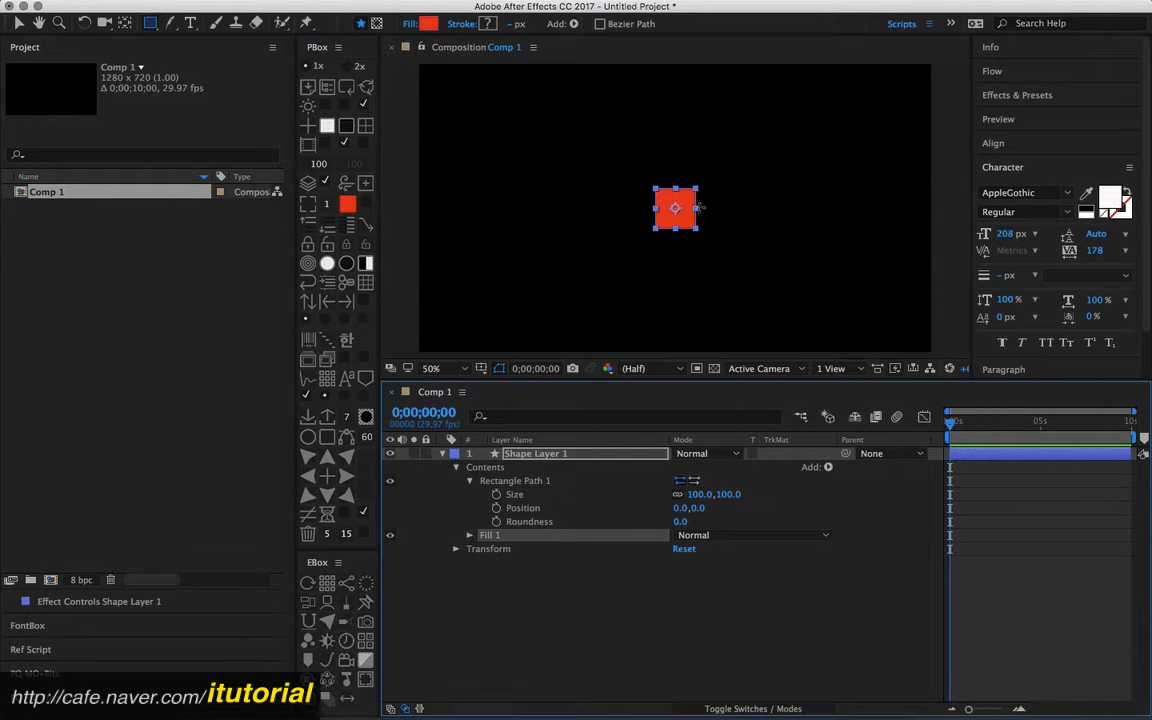
Step: Try a rectangular mask covering the whole composition on Shape Layer 1, and undo it
left_click(544, 453)
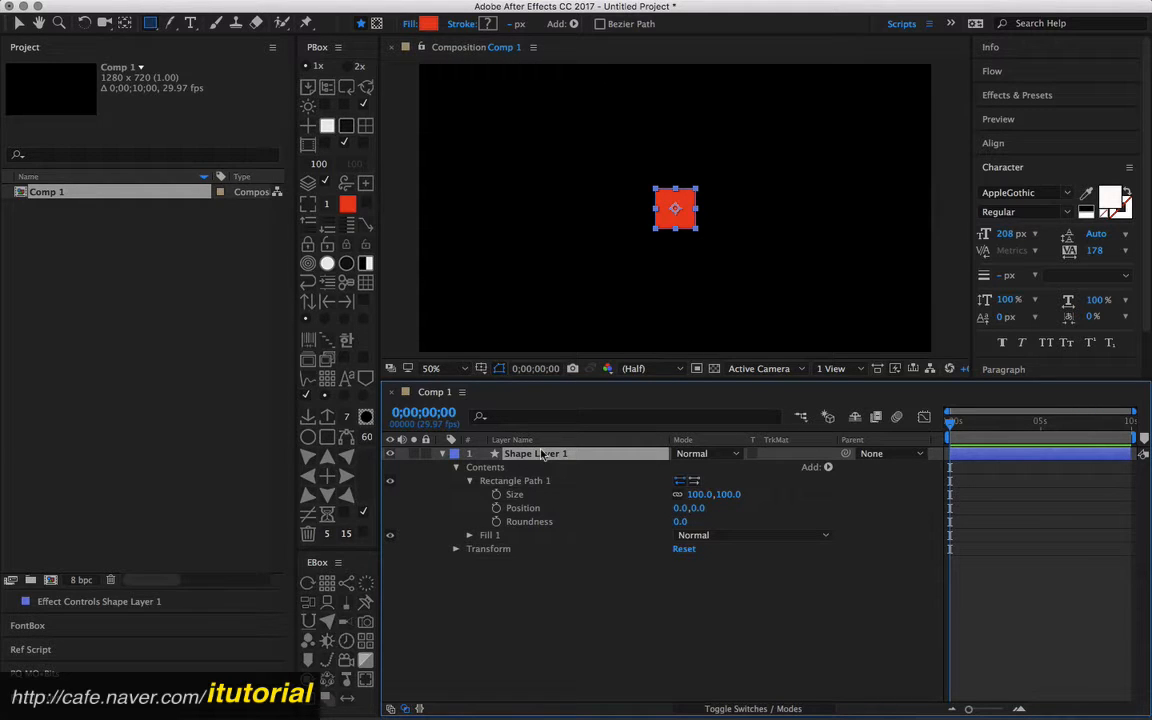
left_click(154, 28)
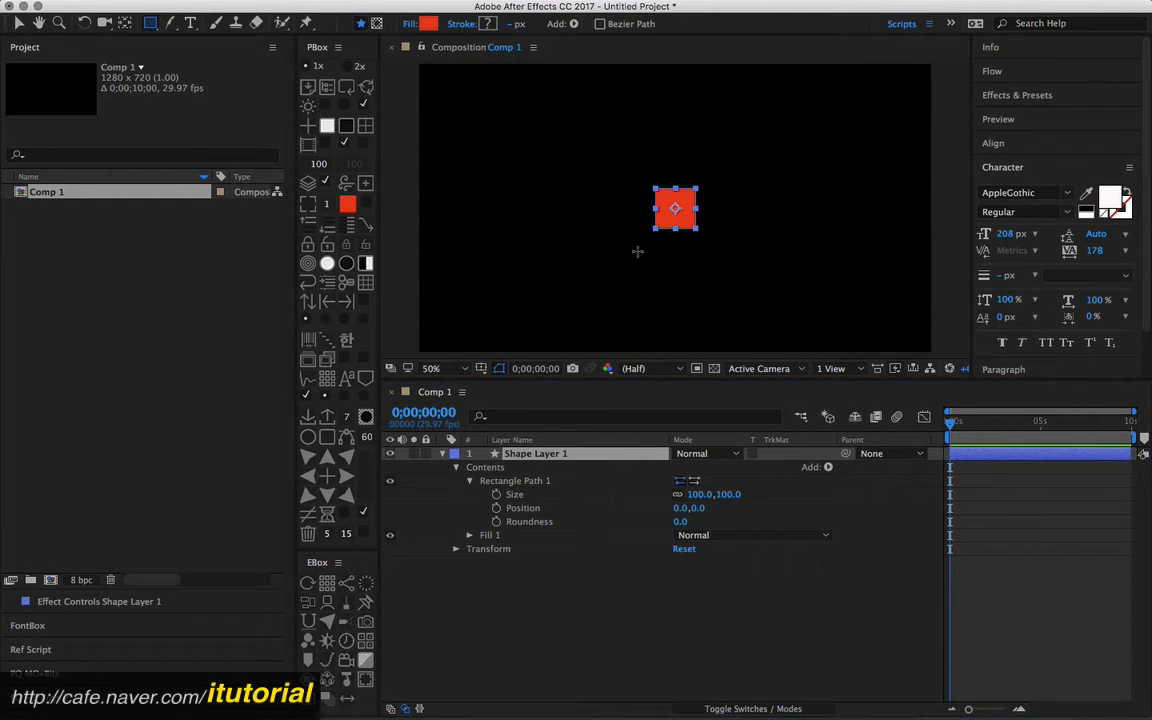
left_click(376, 22)
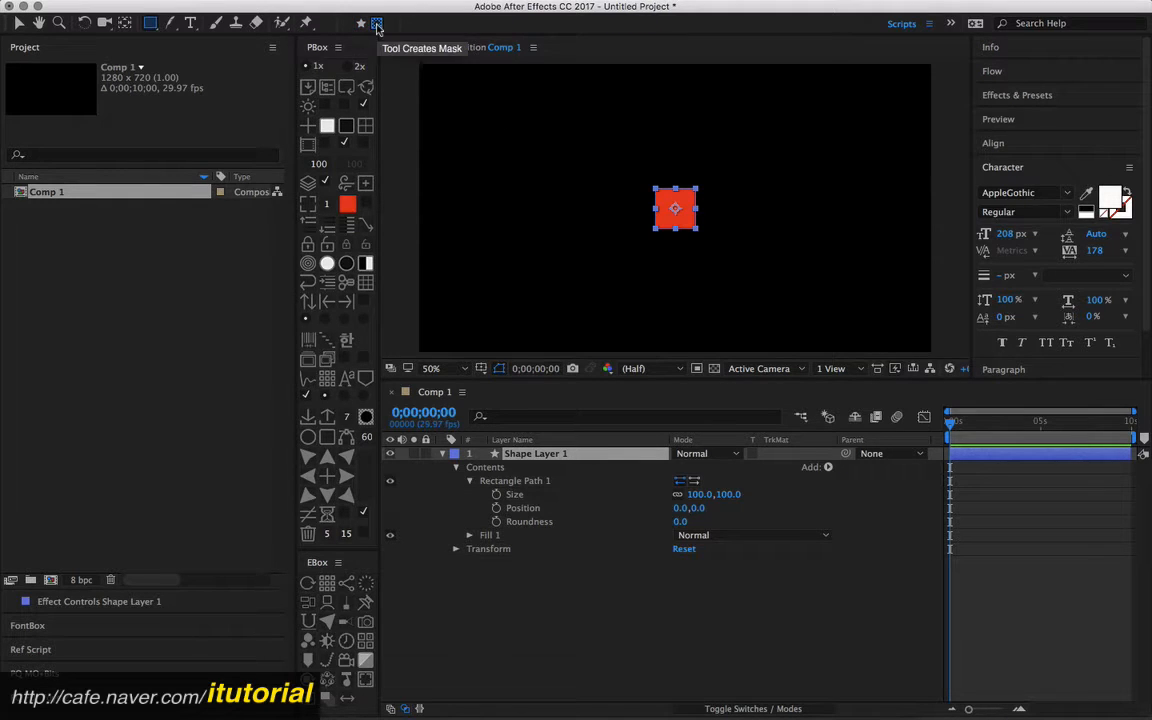
double_click(151, 24)
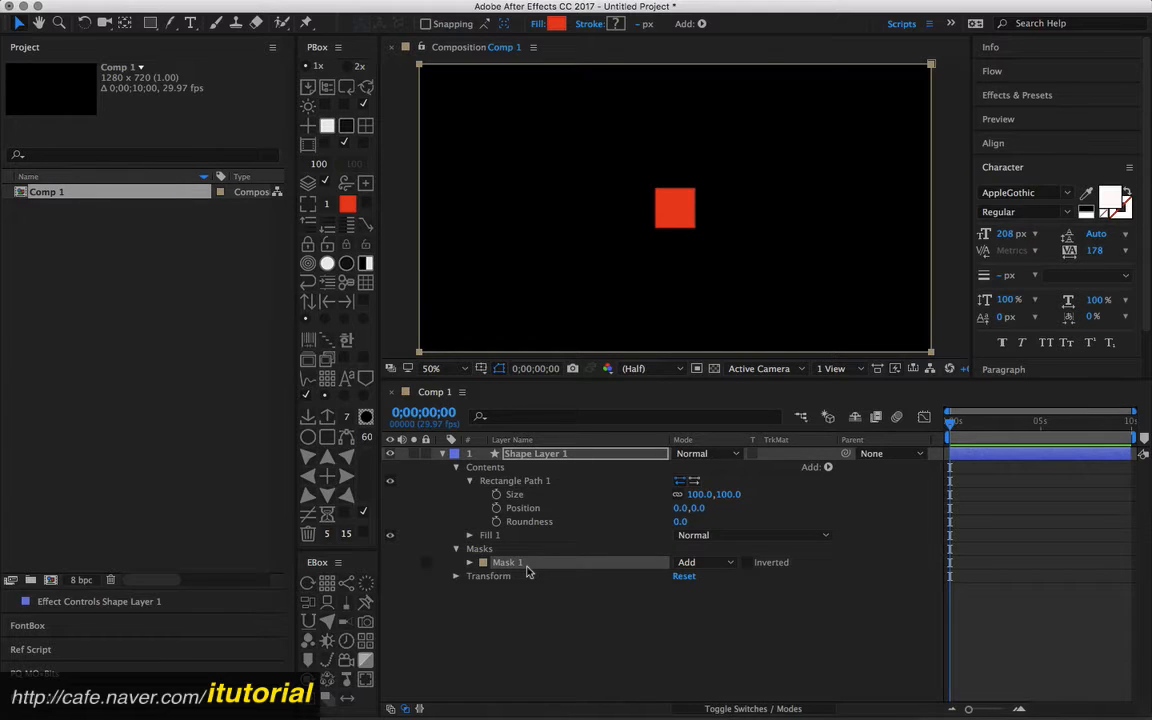
key("Delete")
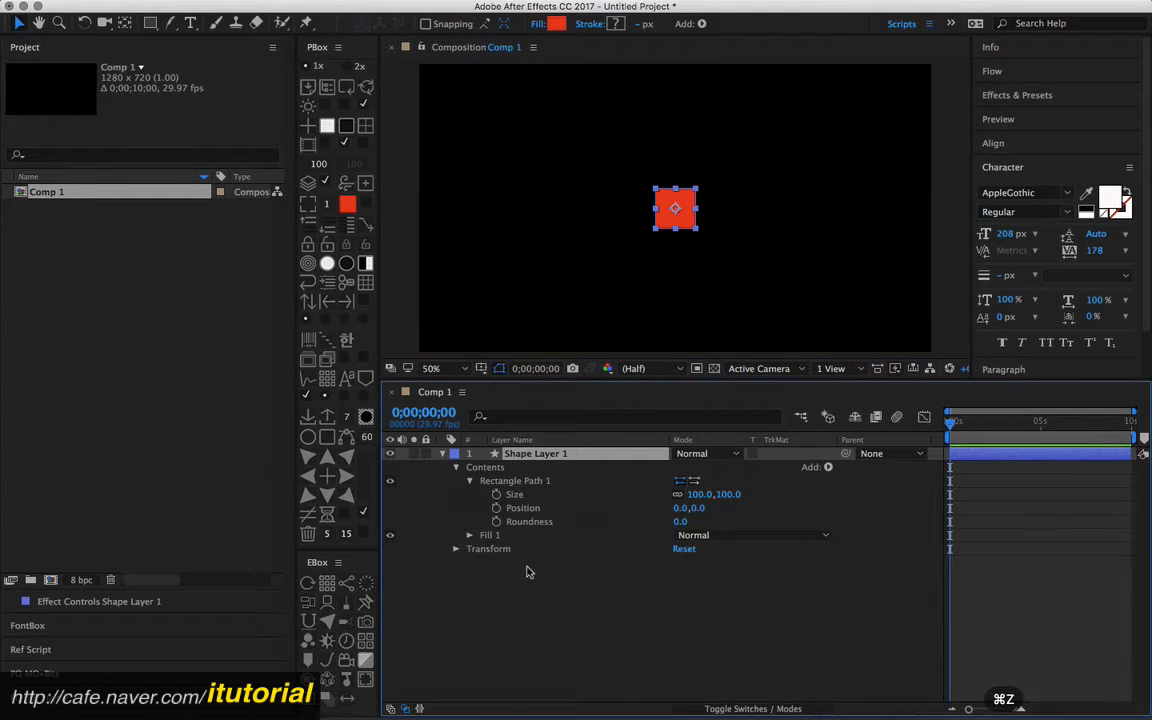
Step: Draw a rectangular mask of about 133 by 151 px around the red square and expand its properties
left_click(150, 24)
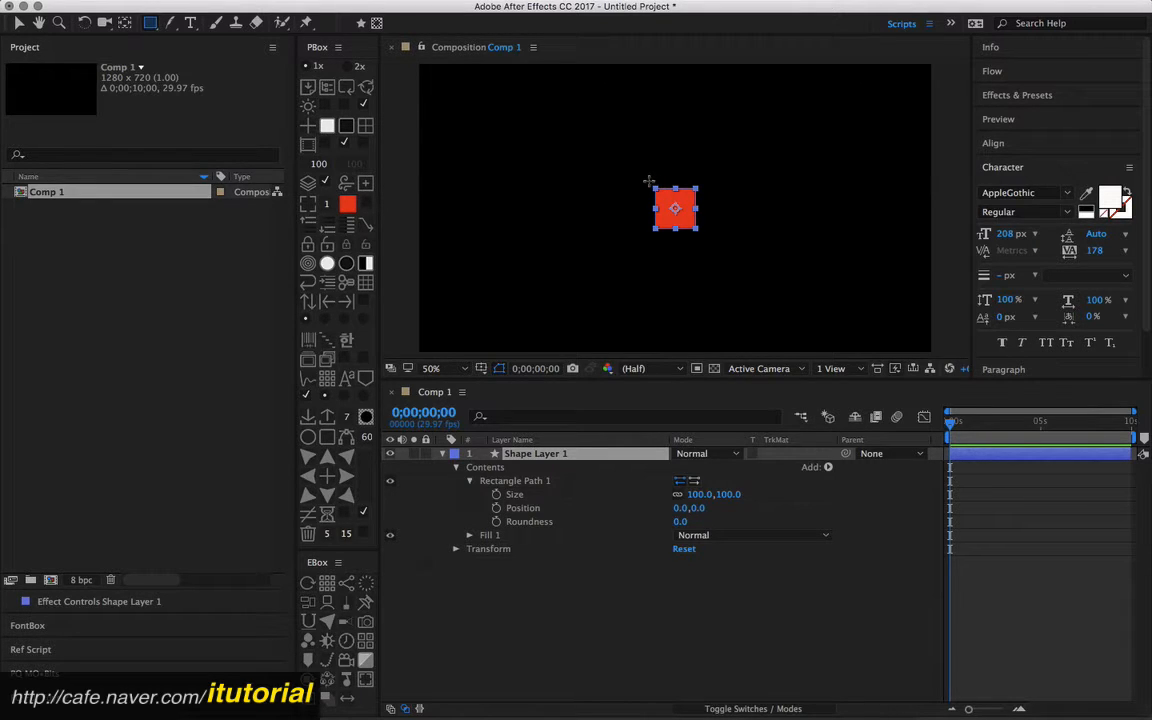
left_click_drag(648, 182, 701, 240)
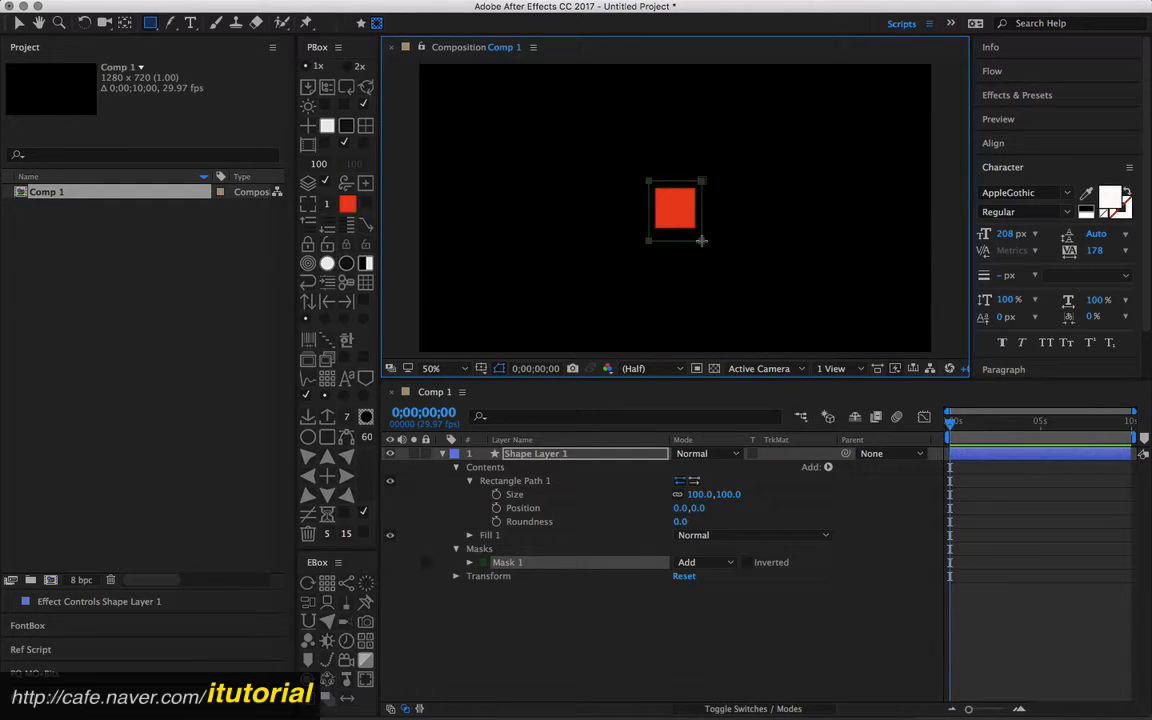
left_click(471, 563)
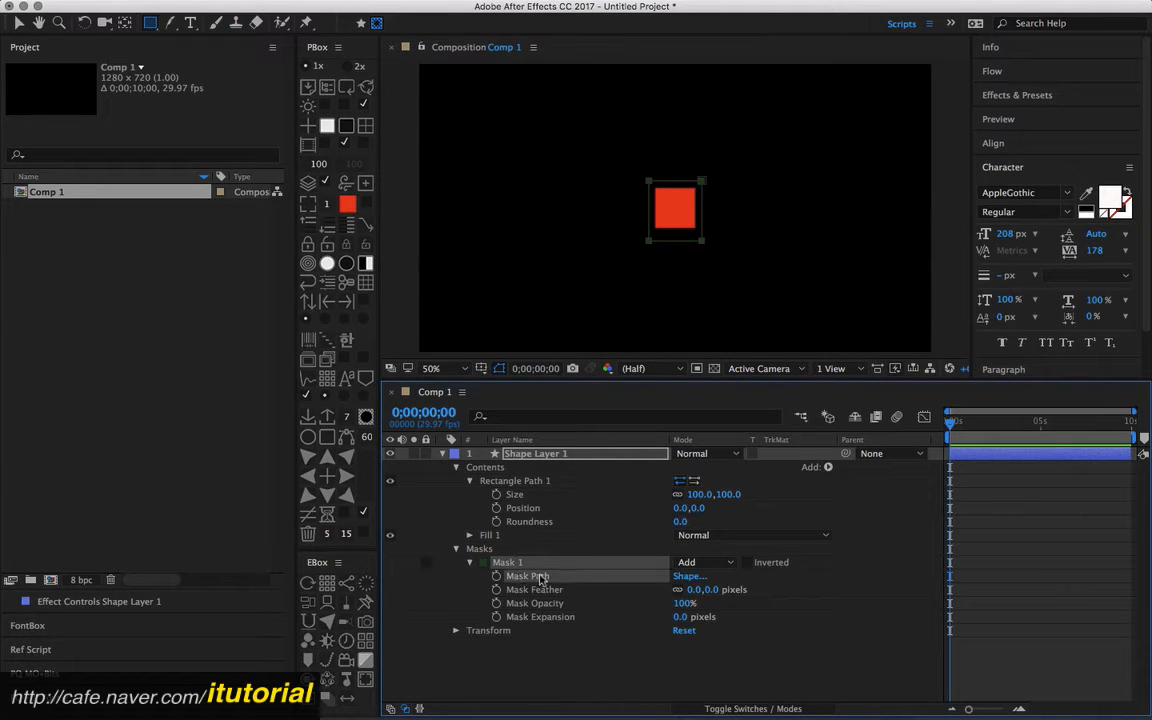
Step: Check the mask's bounding box values and the shape layer's Transform position without changing them
left_click(688, 578)
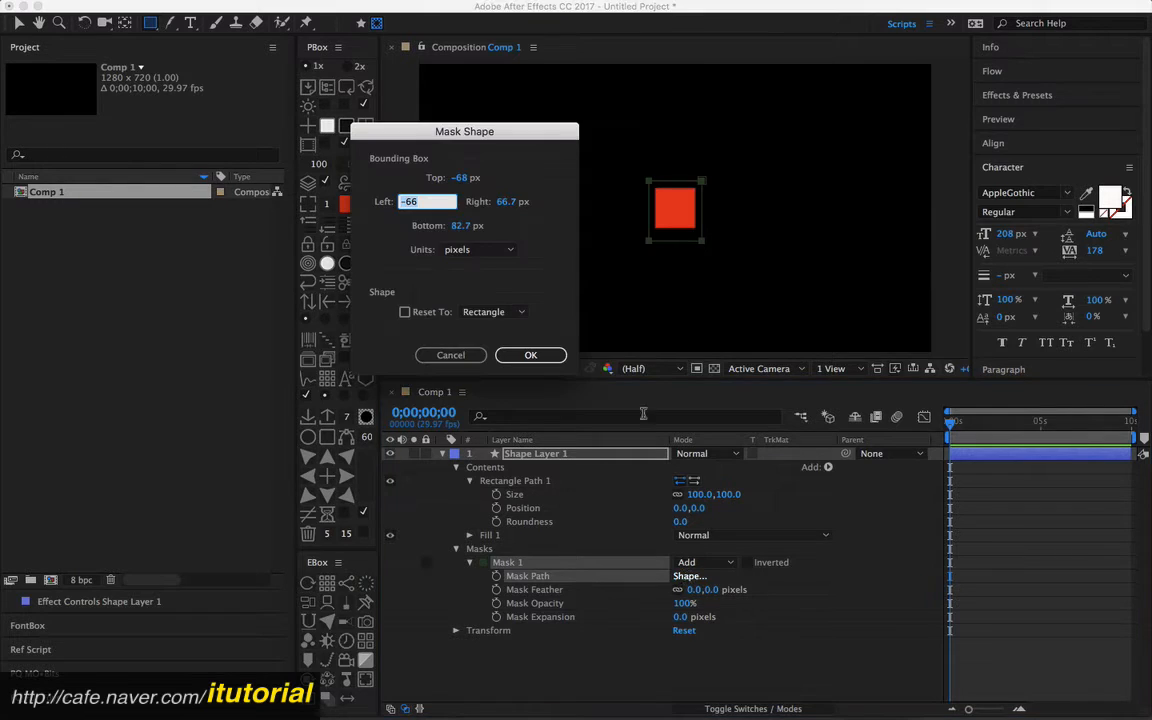
left_click_drag(517, 139, 563, 145)
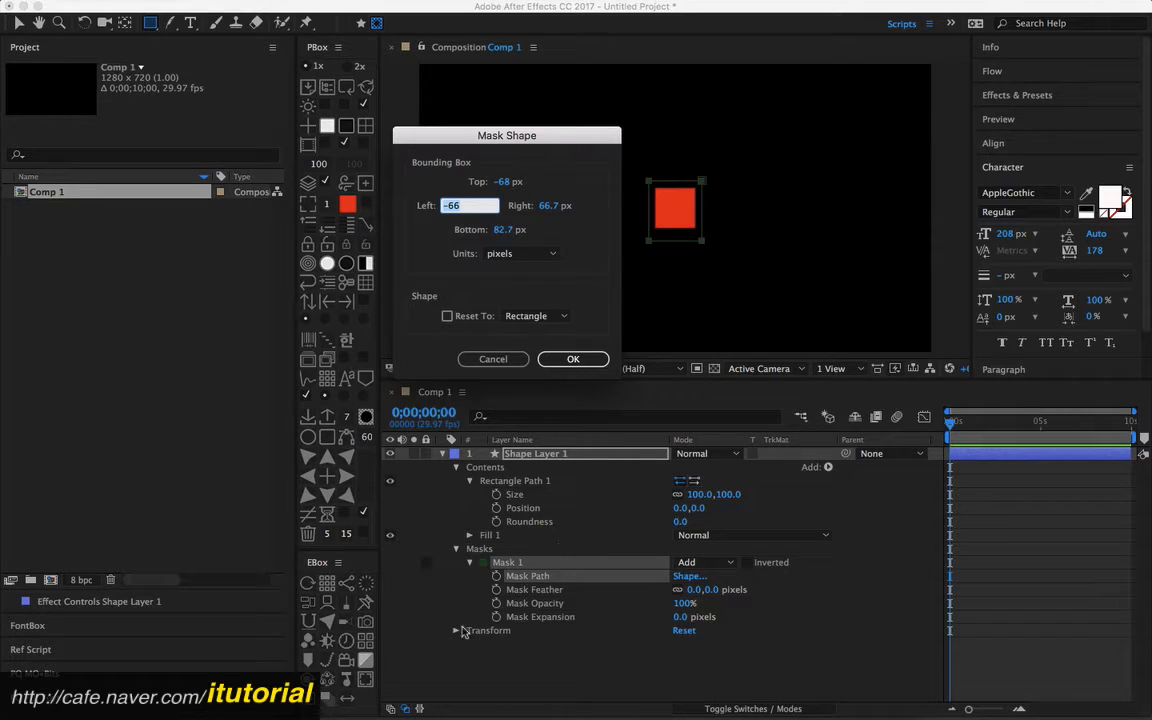
left_click(491, 362)
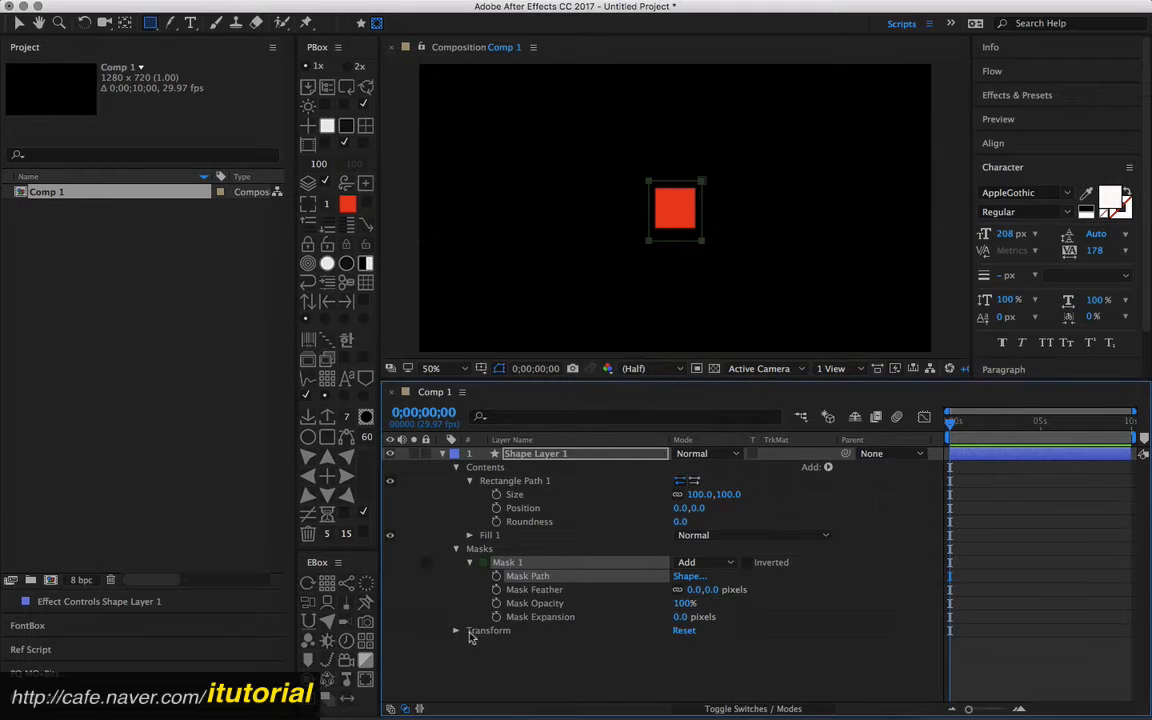
left_click(456, 630)
left_click(509, 653)
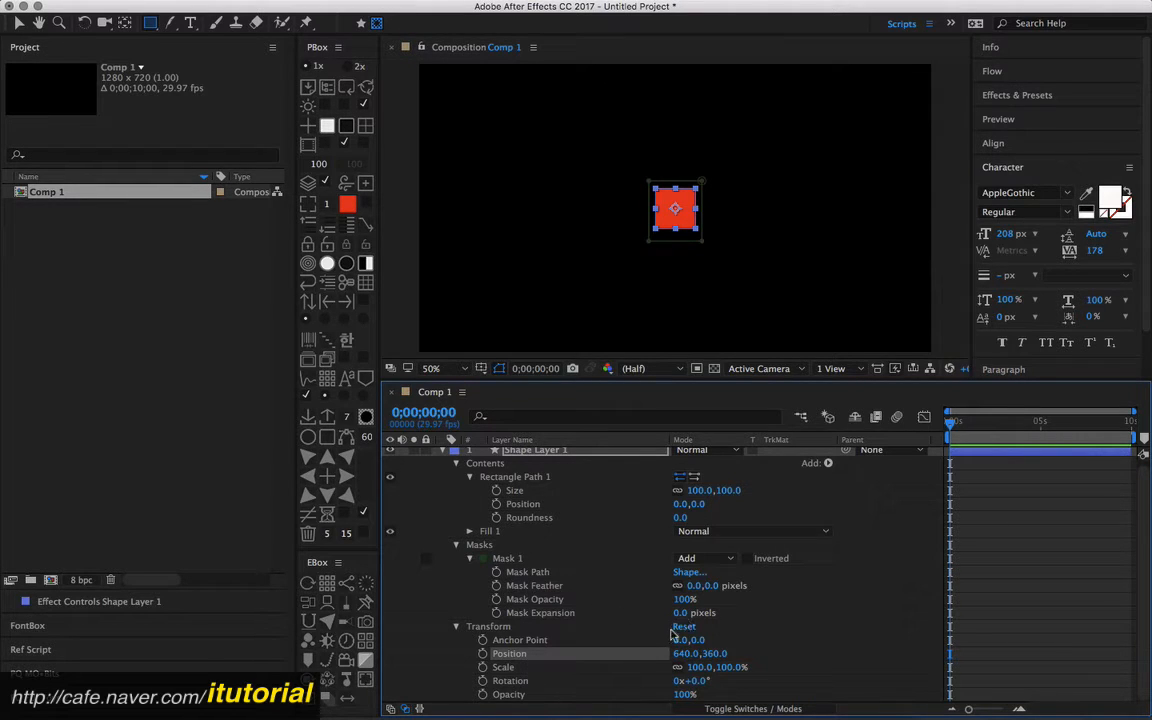
Step: Set Mask 1's bounding box to Top -50, Left -50, Right 50 and Bottom 50 px
left_click(686, 572)
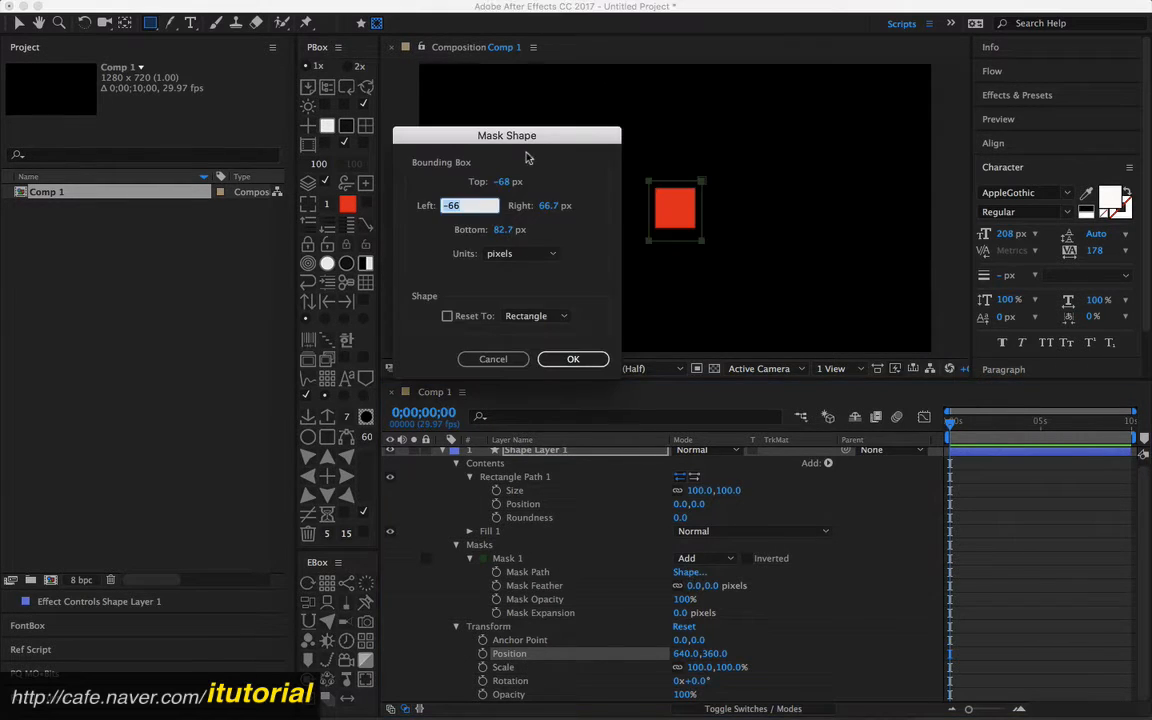
left_click_drag(470, 128, 448, 142)
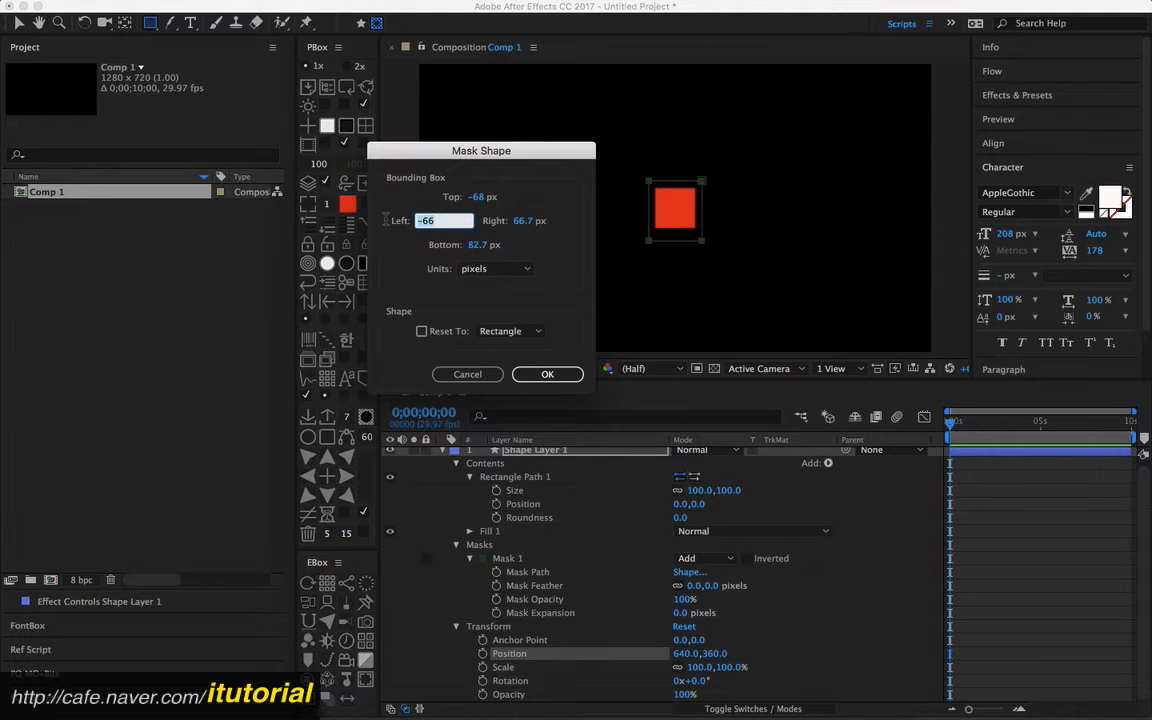
type("-50")
left_click(478, 197)
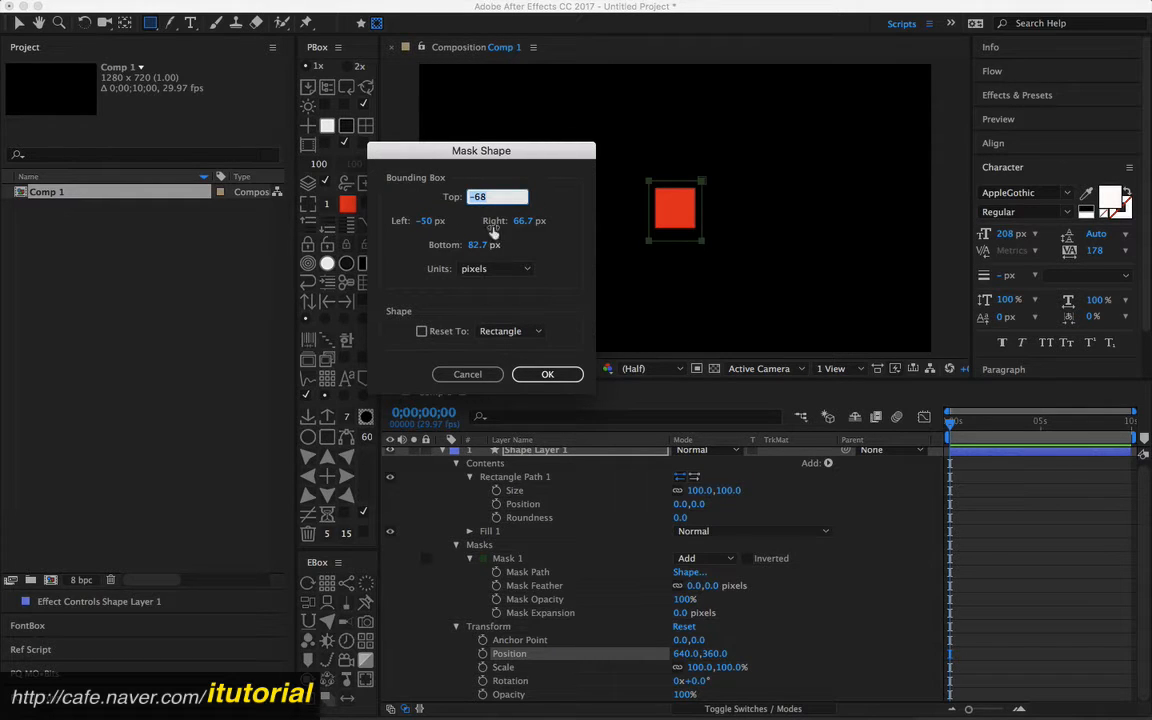
type("-50")
left_click(527, 222)
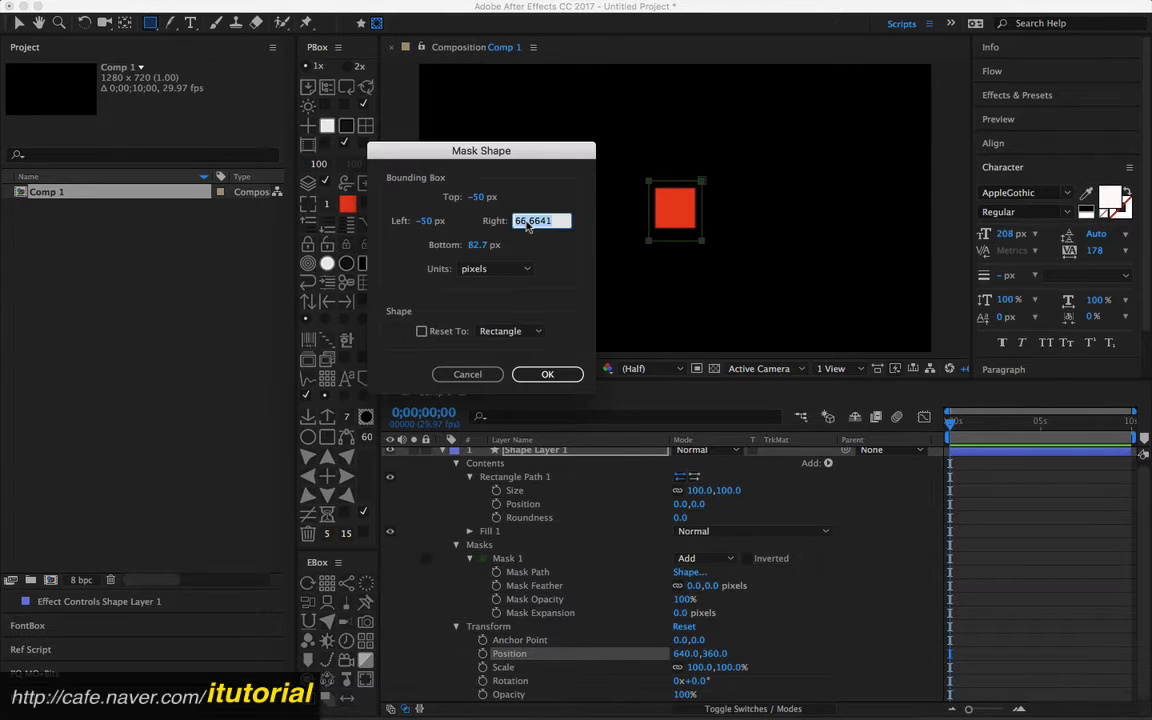
type("50")
left_click(479, 250)
type("50")
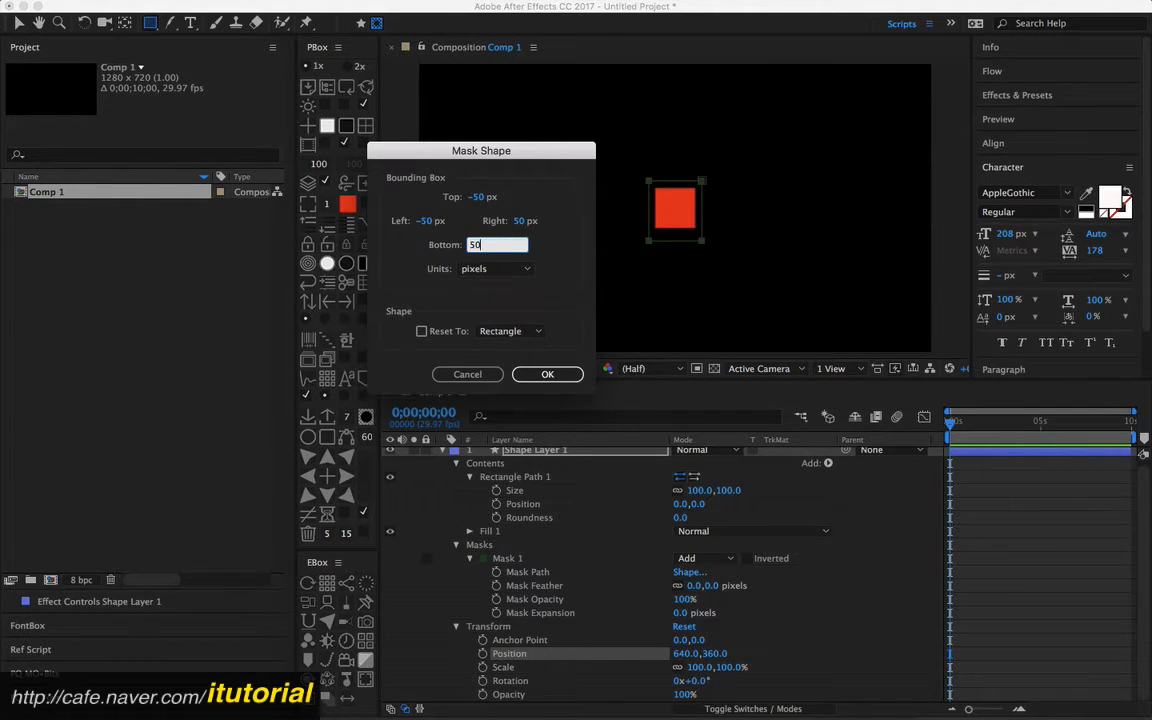
left_click(540, 374)
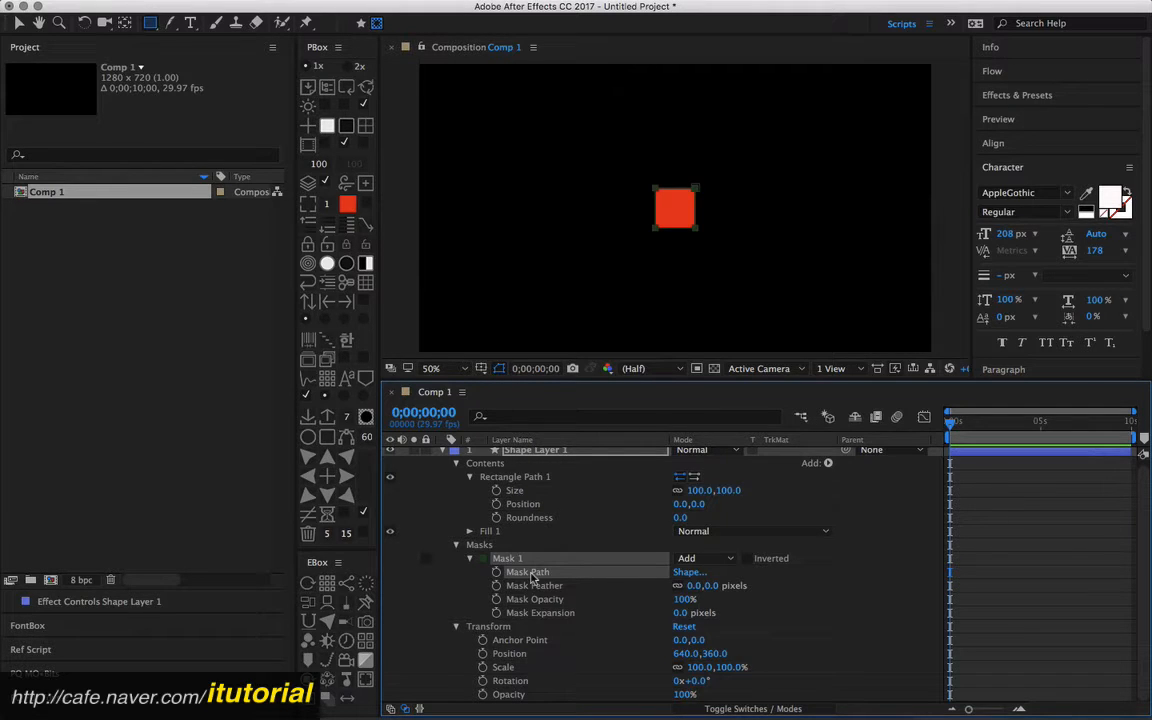
Step: Collapse Shape Layer 1's properties and deselect the layer
scroll(478, 470, "up", 1)
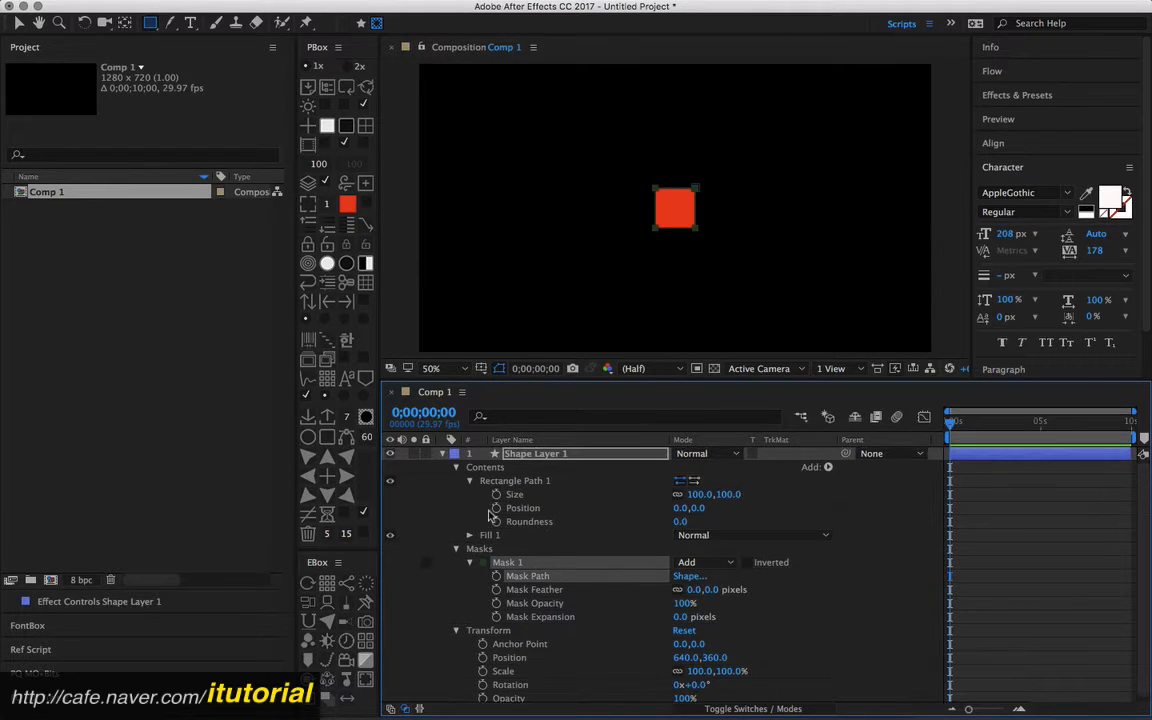
left_click(443, 454)
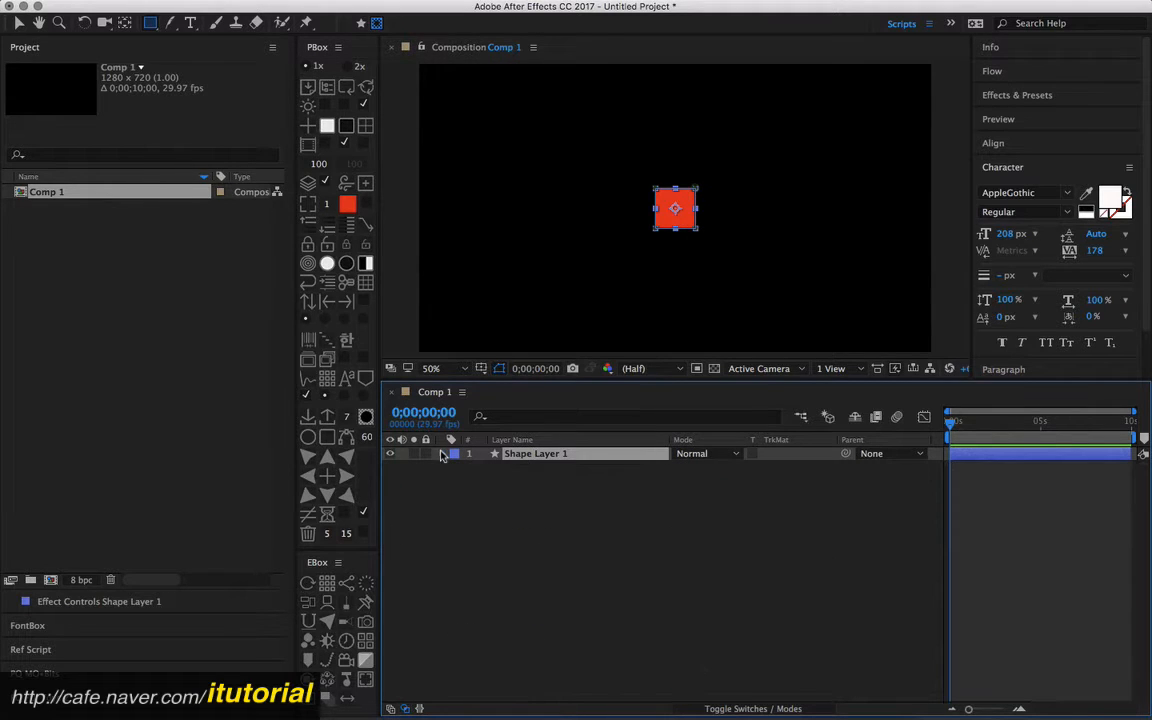
left_click(518, 481)
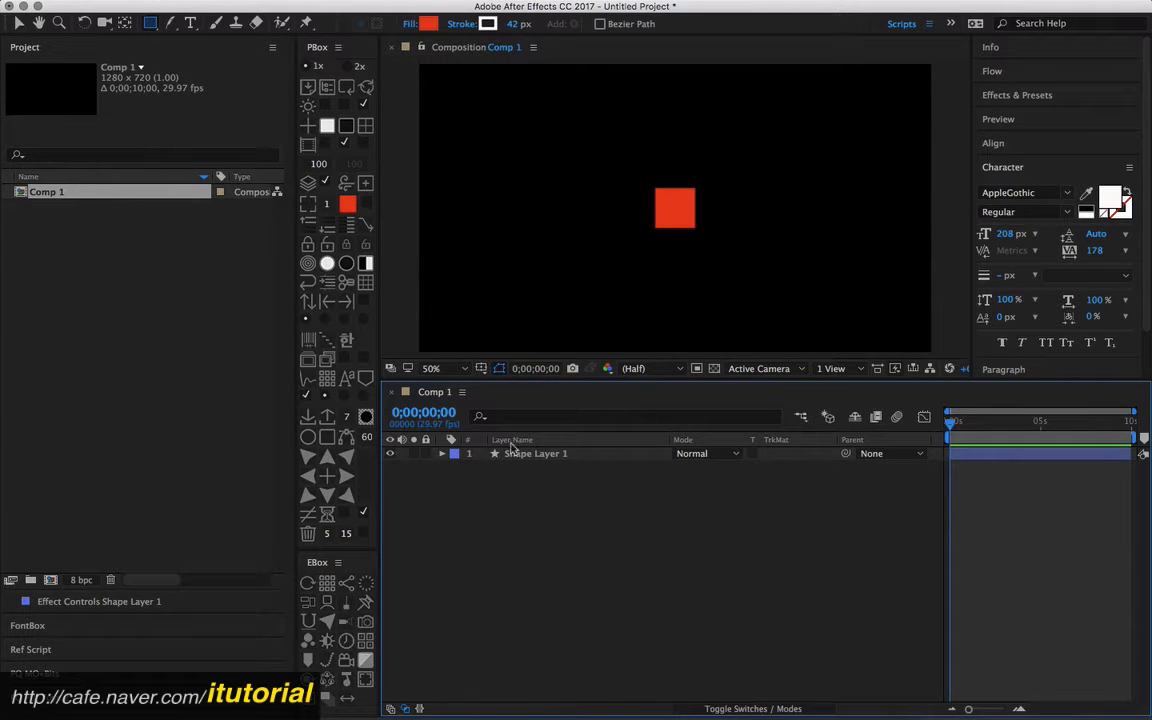
Step: Create a center-aligned text layer in the composition reading "jaehier"
left_click(352, 9)
mouse_move(308, 9)
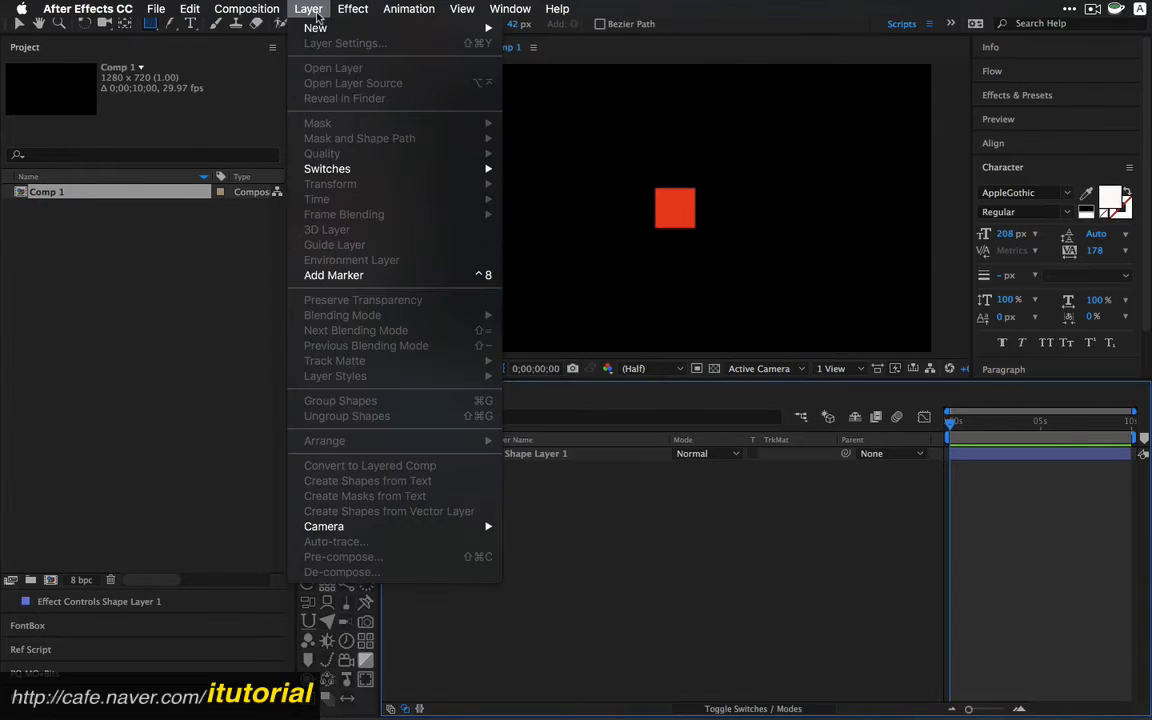
mouse_move(330, 28)
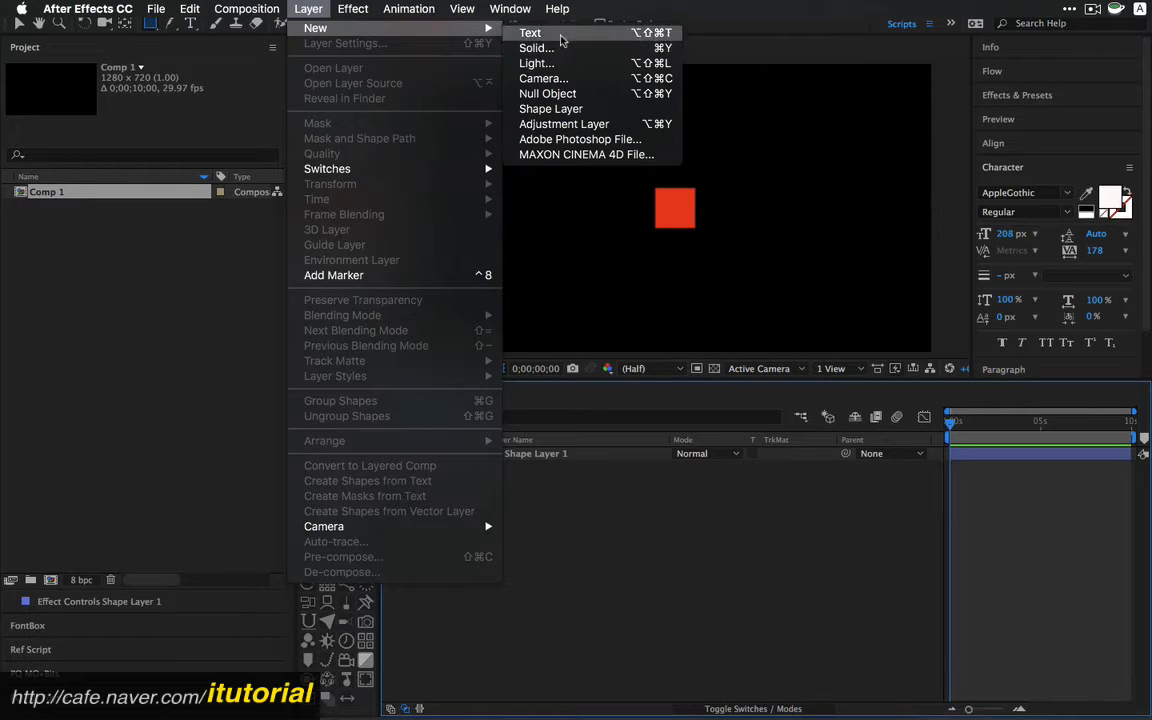
left_click(530, 33)
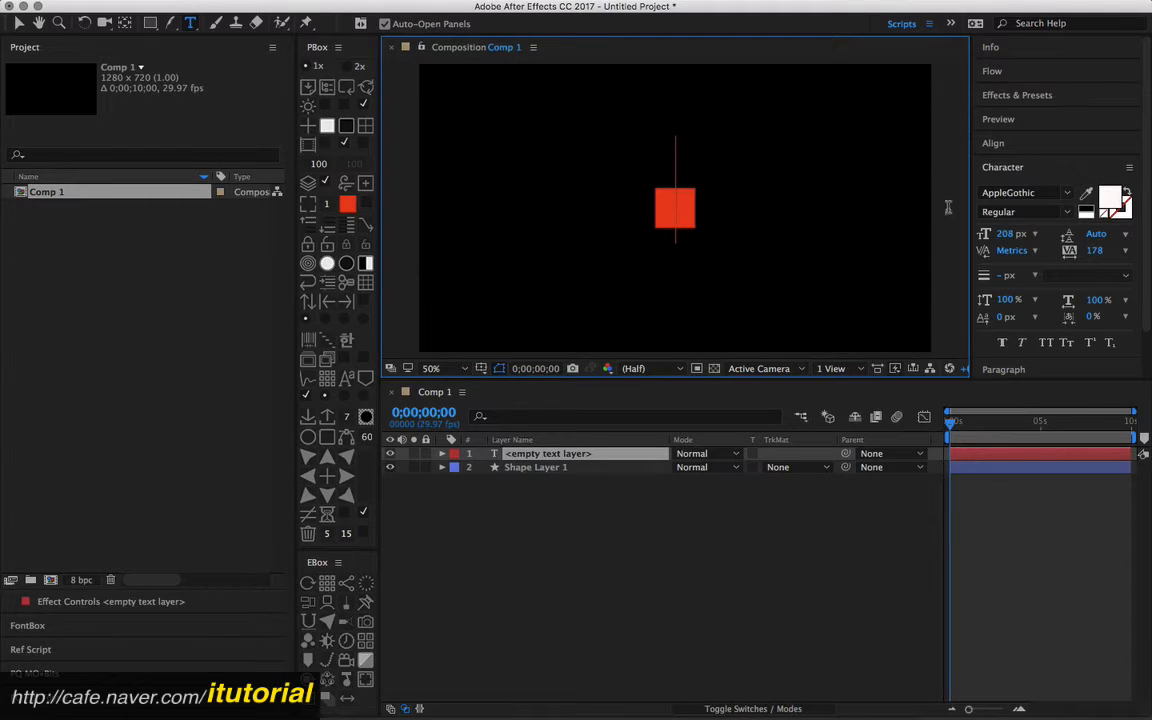
left_click(997, 369)
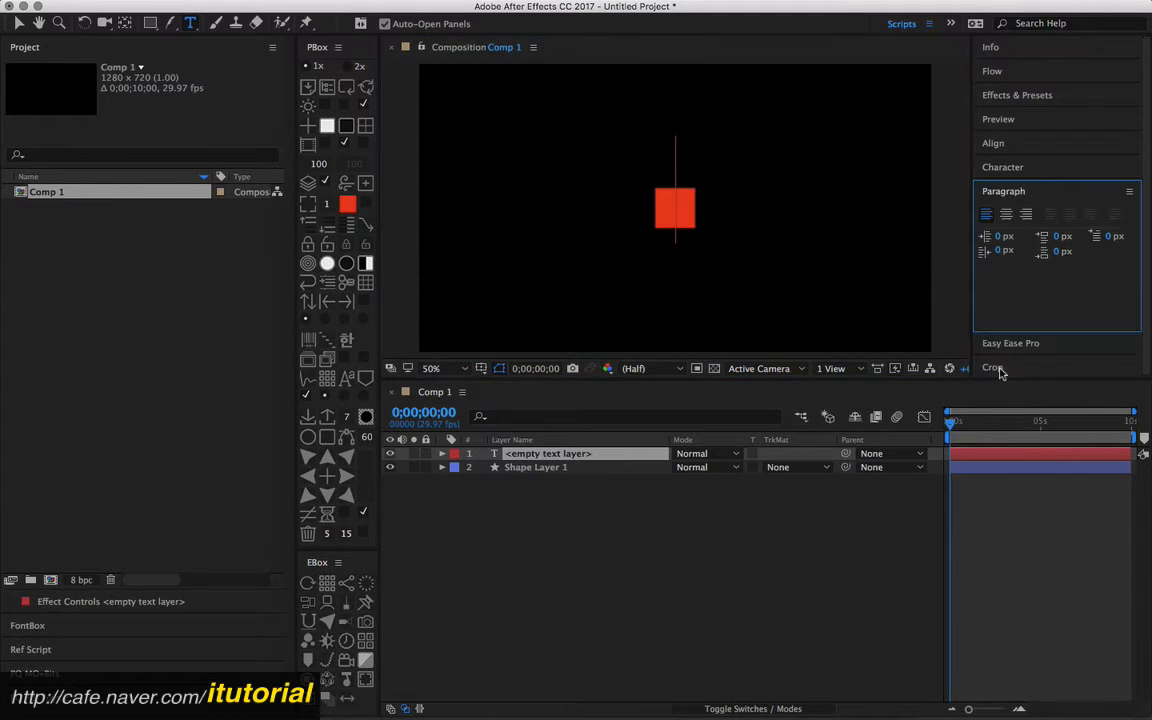
left_click(1005, 217)
left_click(523, 460)
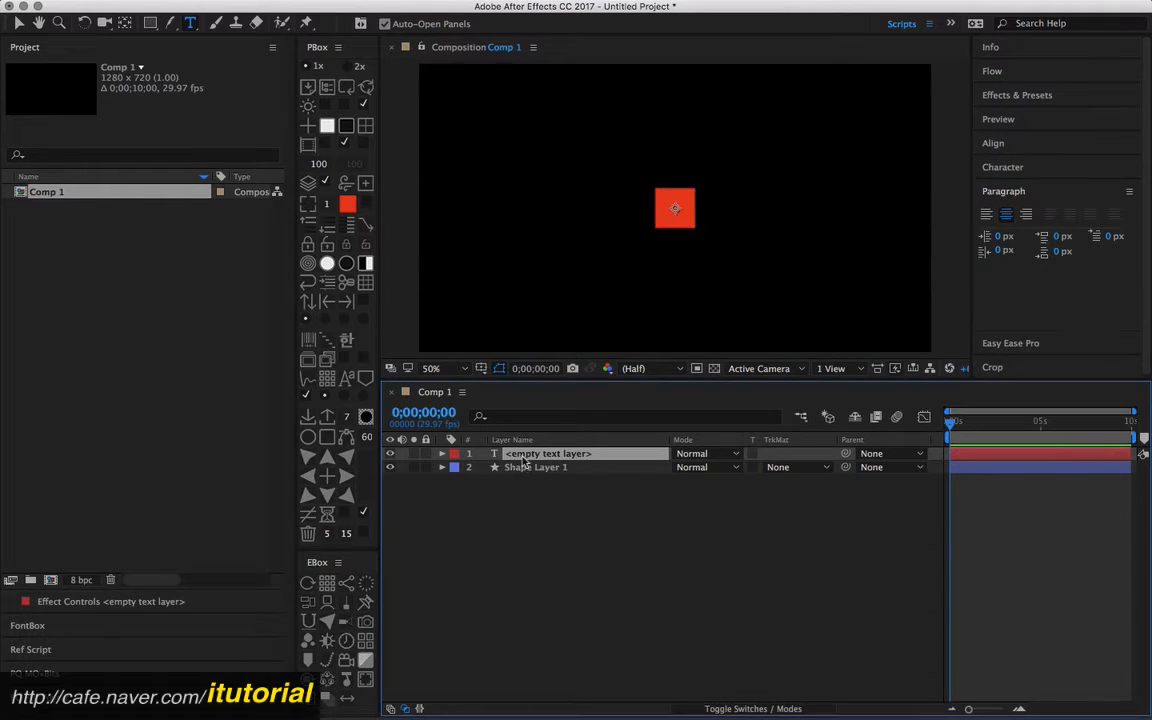
double_click(523, 460)
type("jaehier")
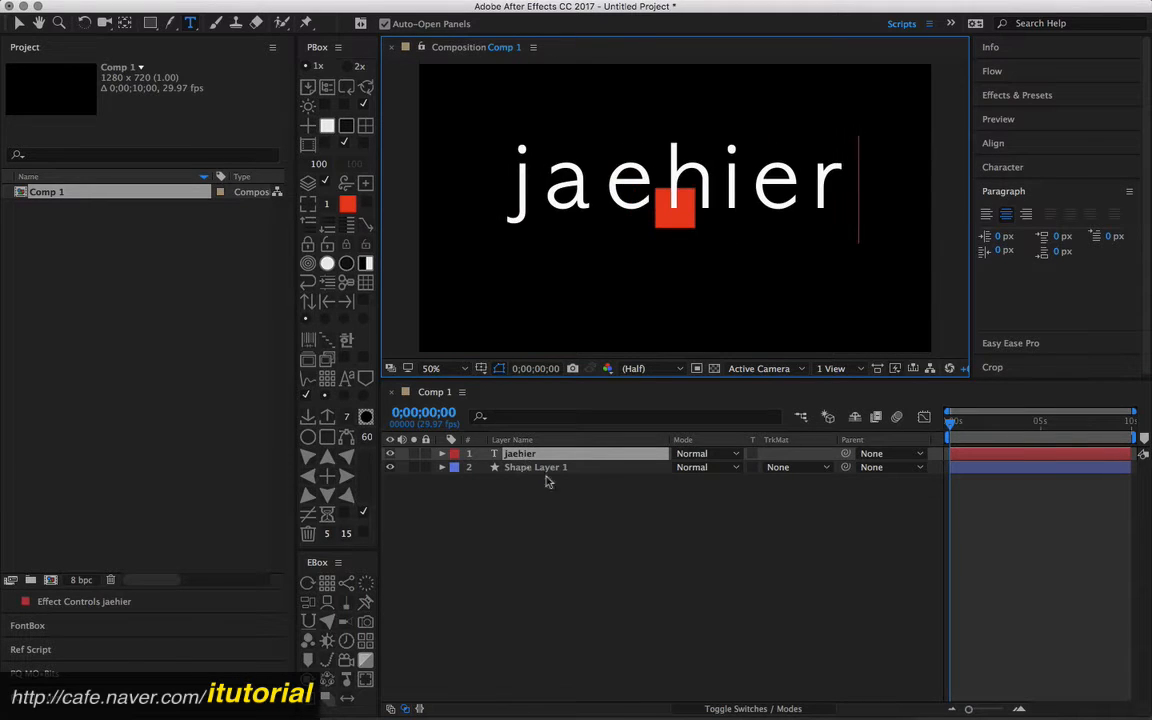
left_click(540, 516)
left_click(524, 457)
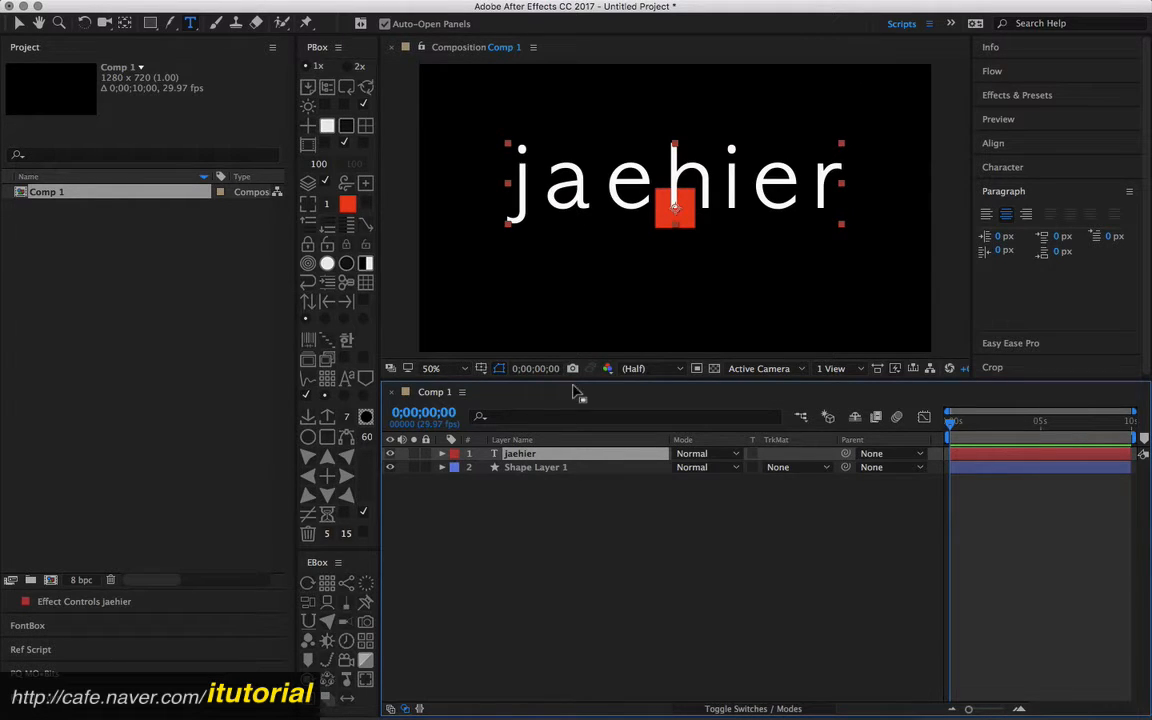
Step: Copy Mask 1 from Shape Layer 1 and paste it onto the center-aligned text layer
left_click(537, 469)
left_click(532, 455)
left_click(533, 469)
key("m")
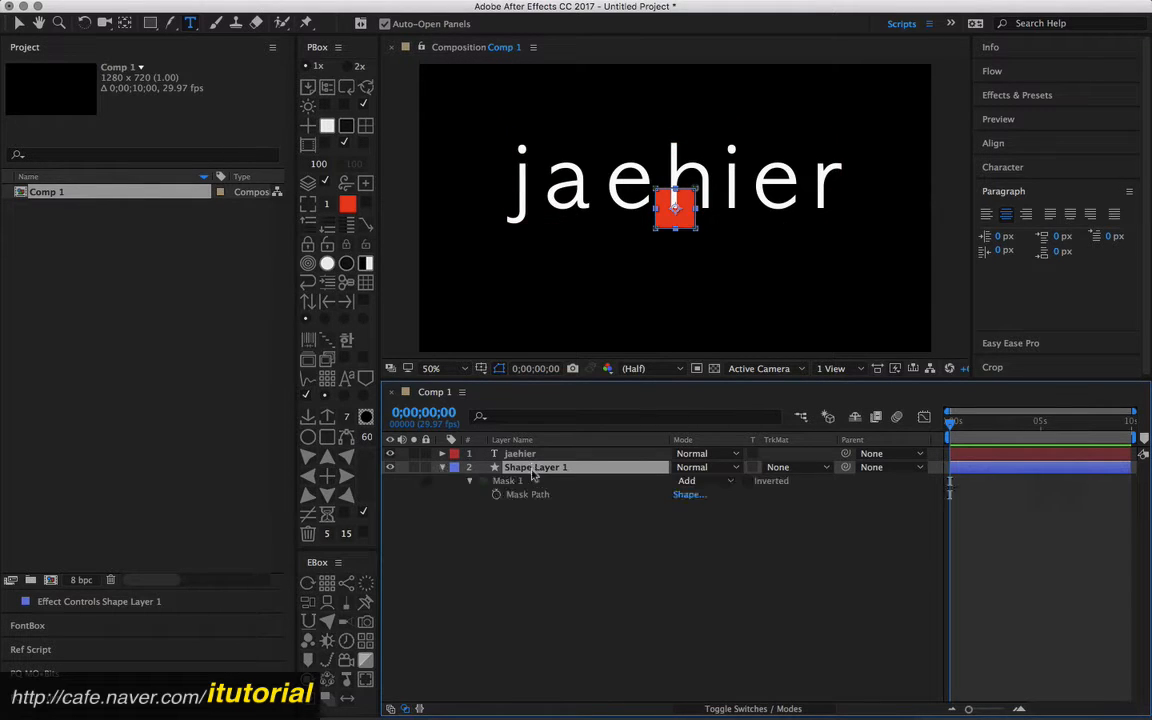
left_click(518, 484)
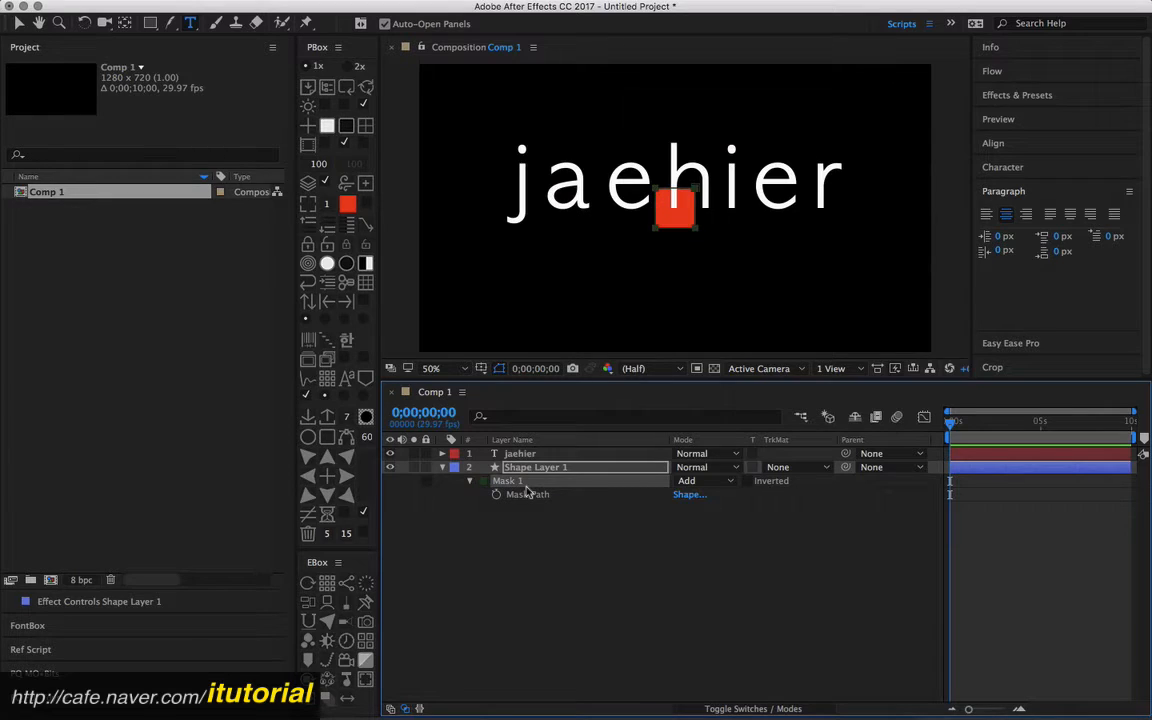
key("super+c")
key("super+Up")
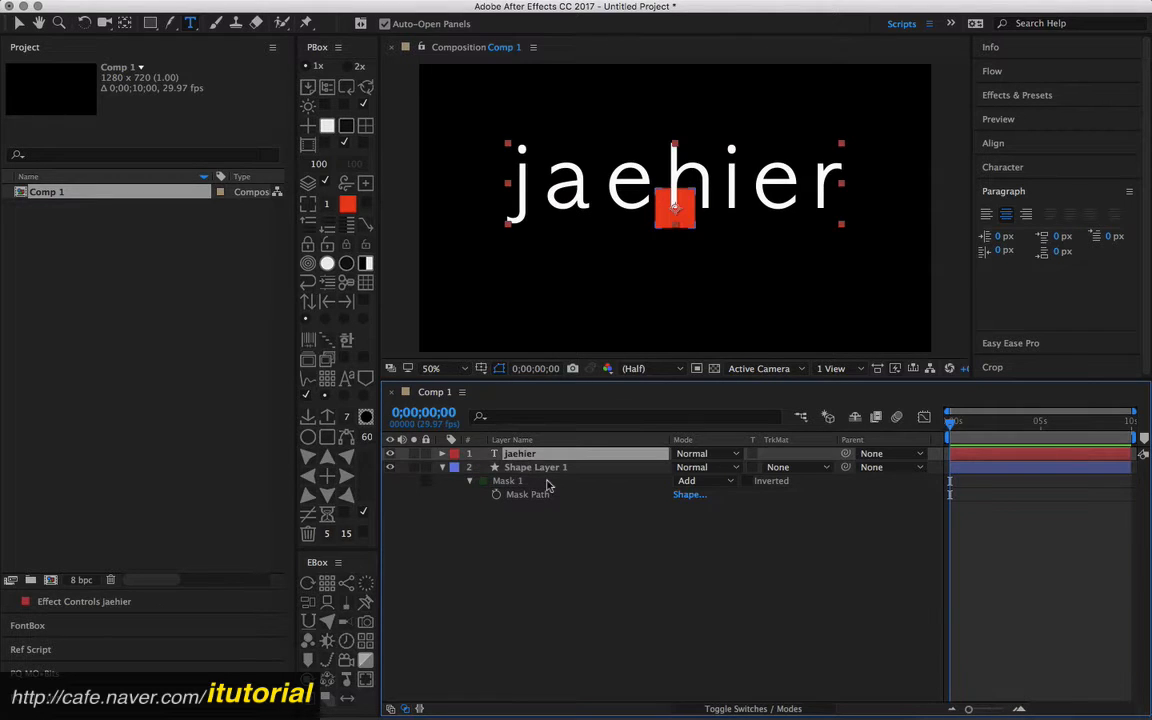
key("super+v")
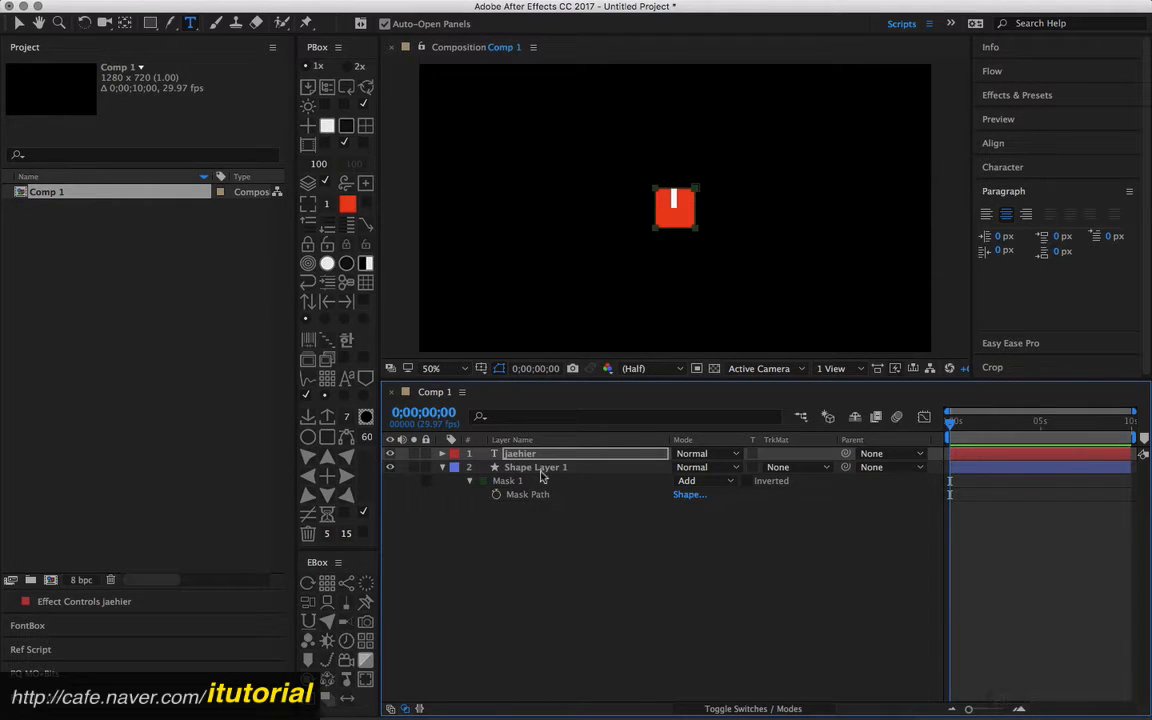
Step: Compare the anchor points of the text layer and Shape Layer 1, and delete the text layer
left_click(530, 467)
left_click(528, 455)
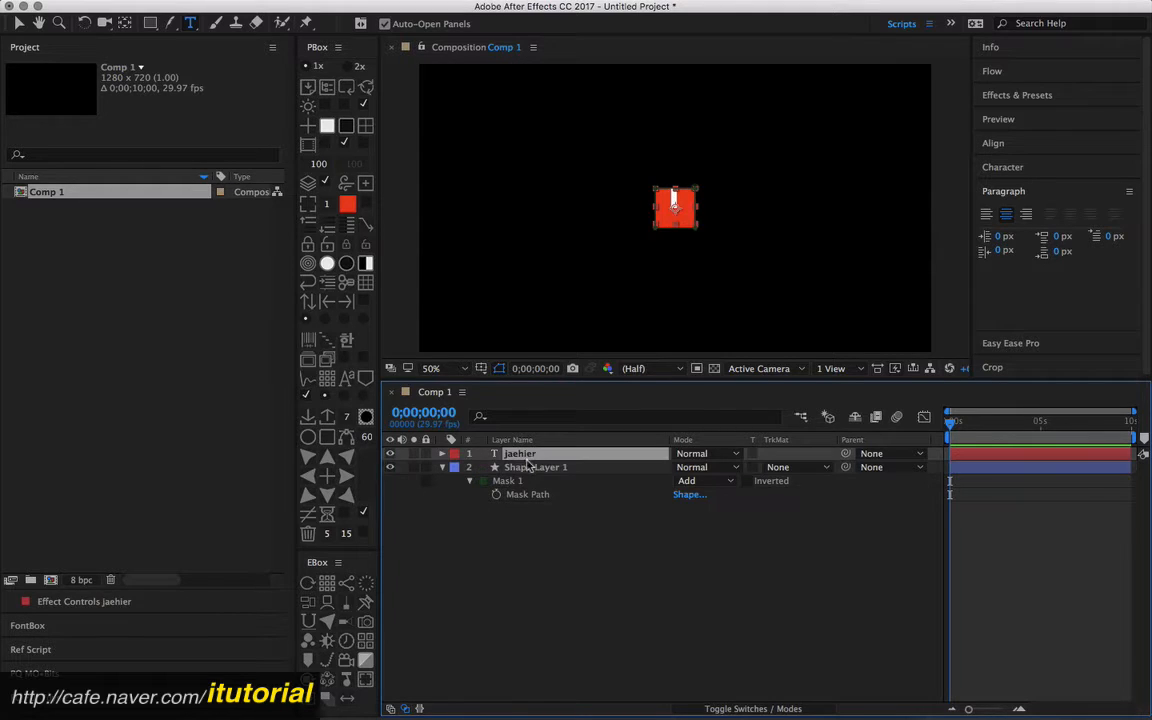
left_click(529, 468)
left_click(528, 455)
key("Delete")
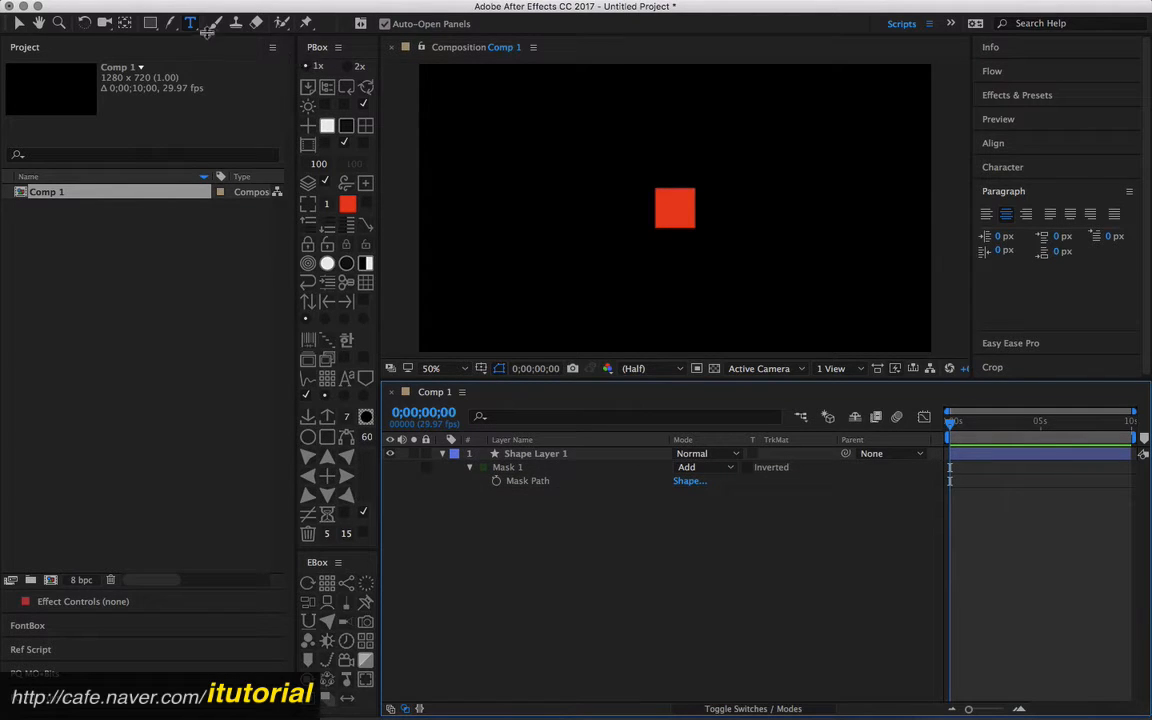
Step: Add a left-aligned text layer reading "jaehier" and move it so it sits above the red square
left_click(987, 216)
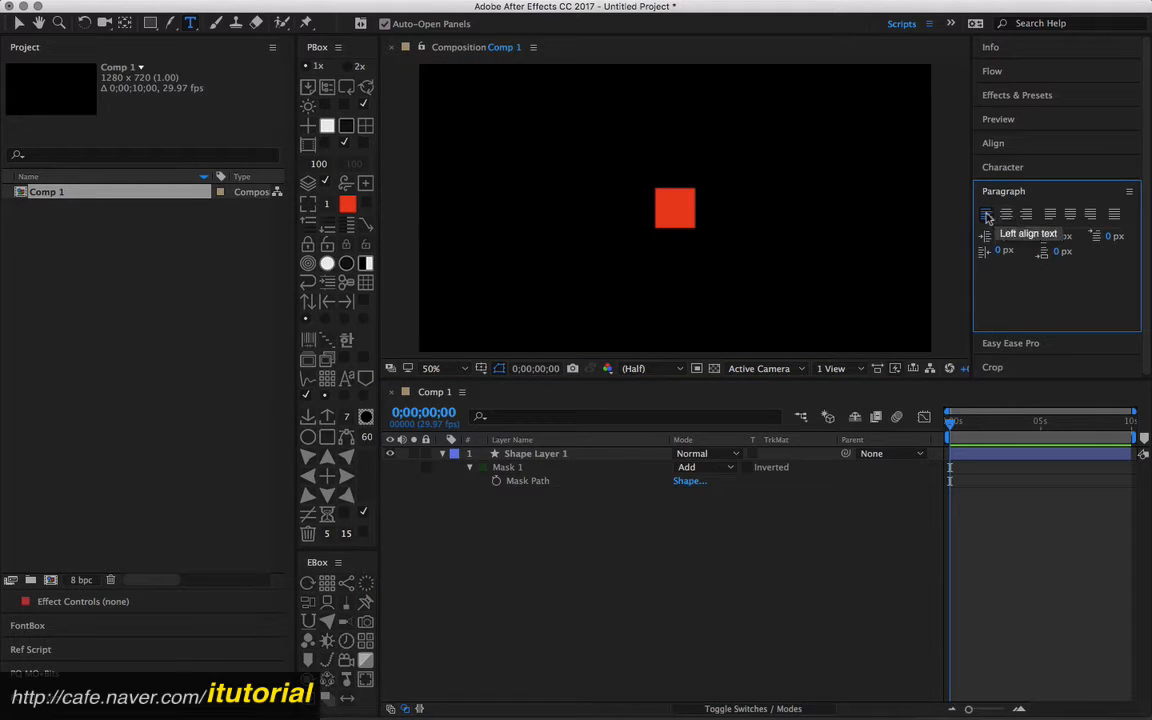
left_click(540, 147)
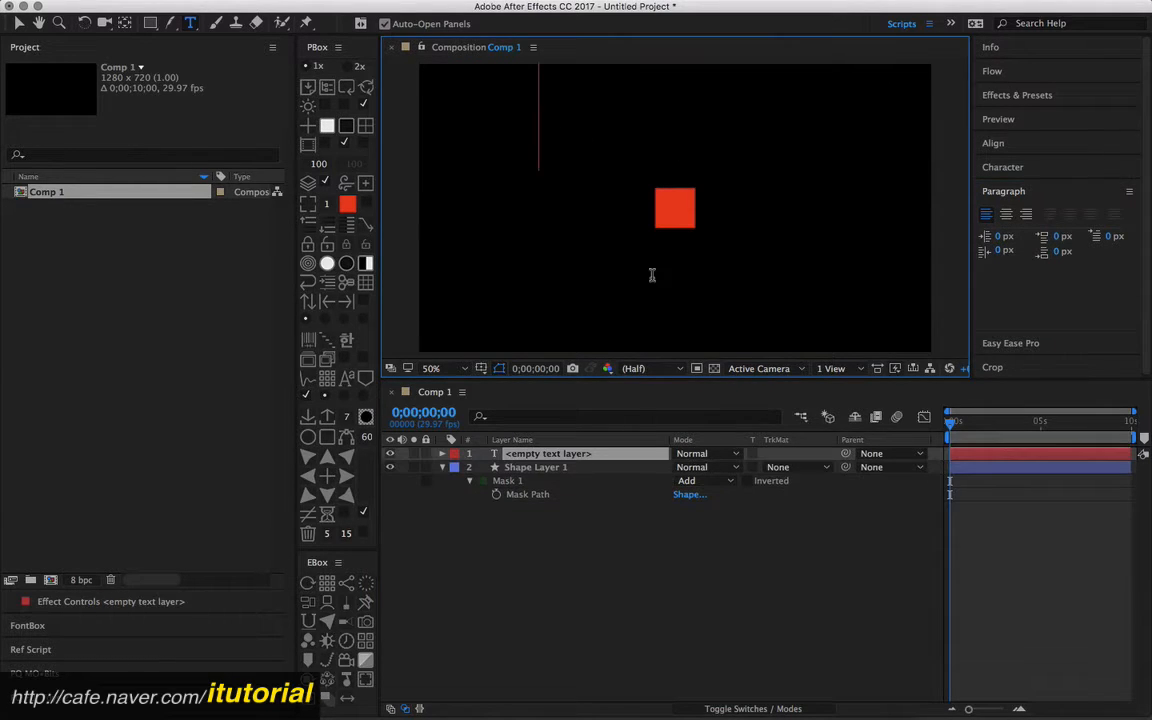
type("jaehier")
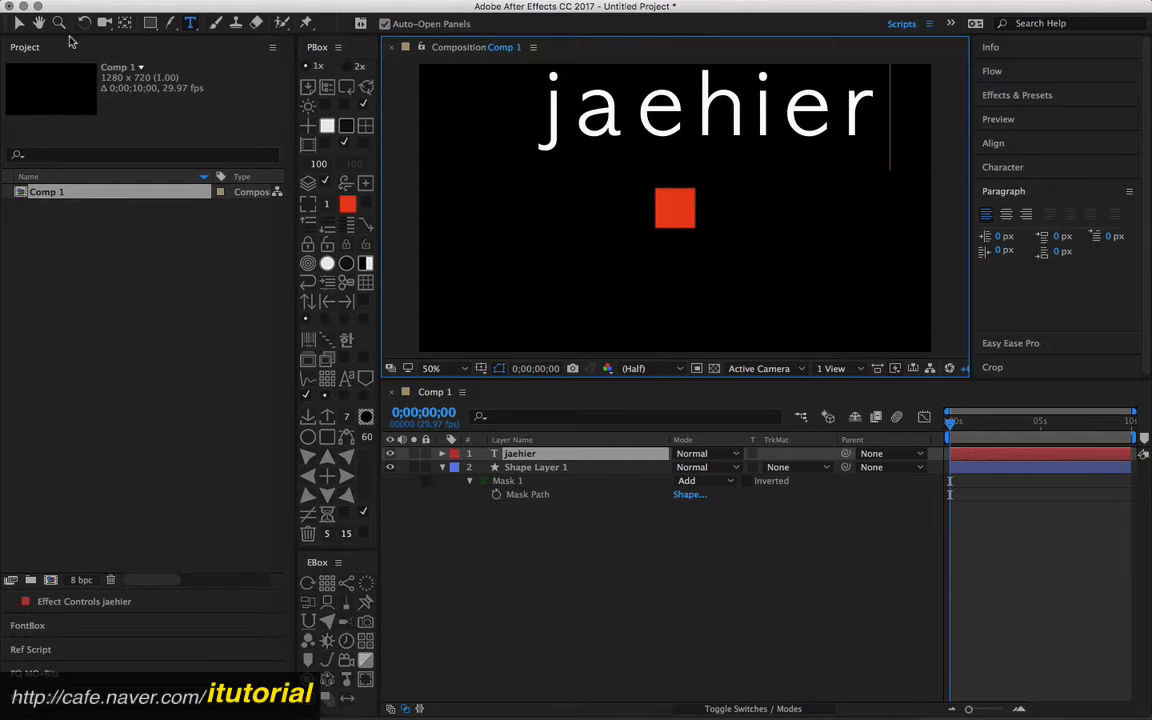
left_click(19, 22)
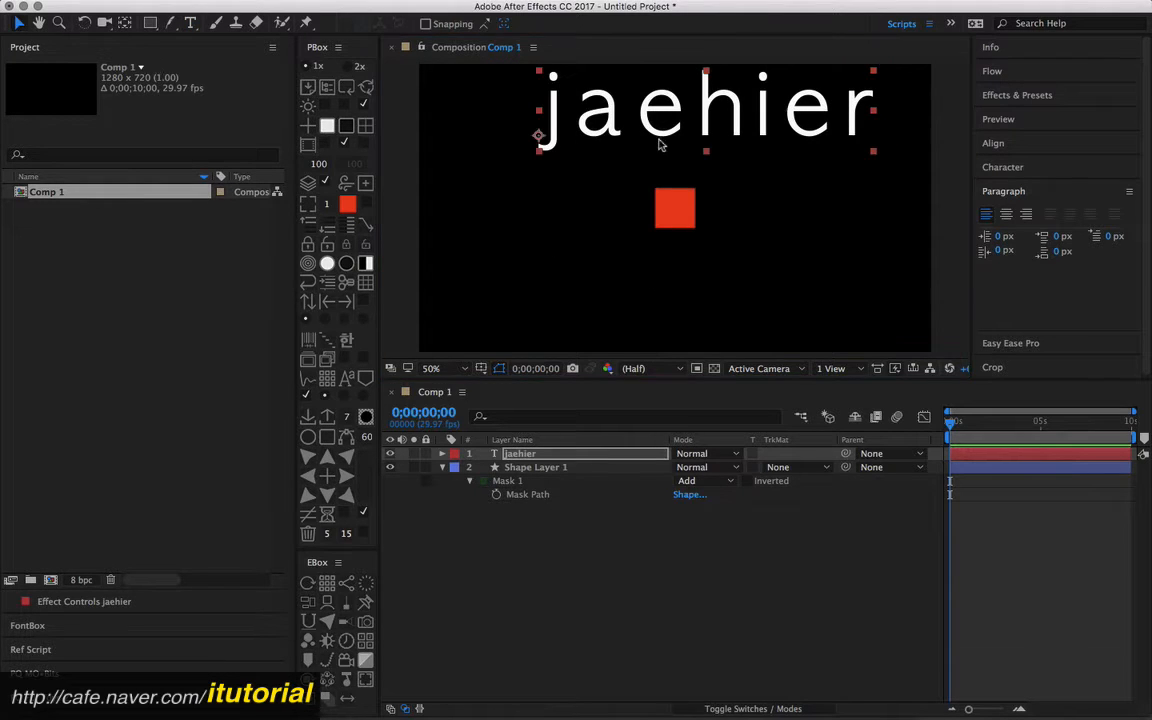
left_click_drag(632, 143, 595, 163)
Step: Copy Mask 1 from Shape Layer 1 and paste it onto the left-aligned text layer
left_click(530, 467)
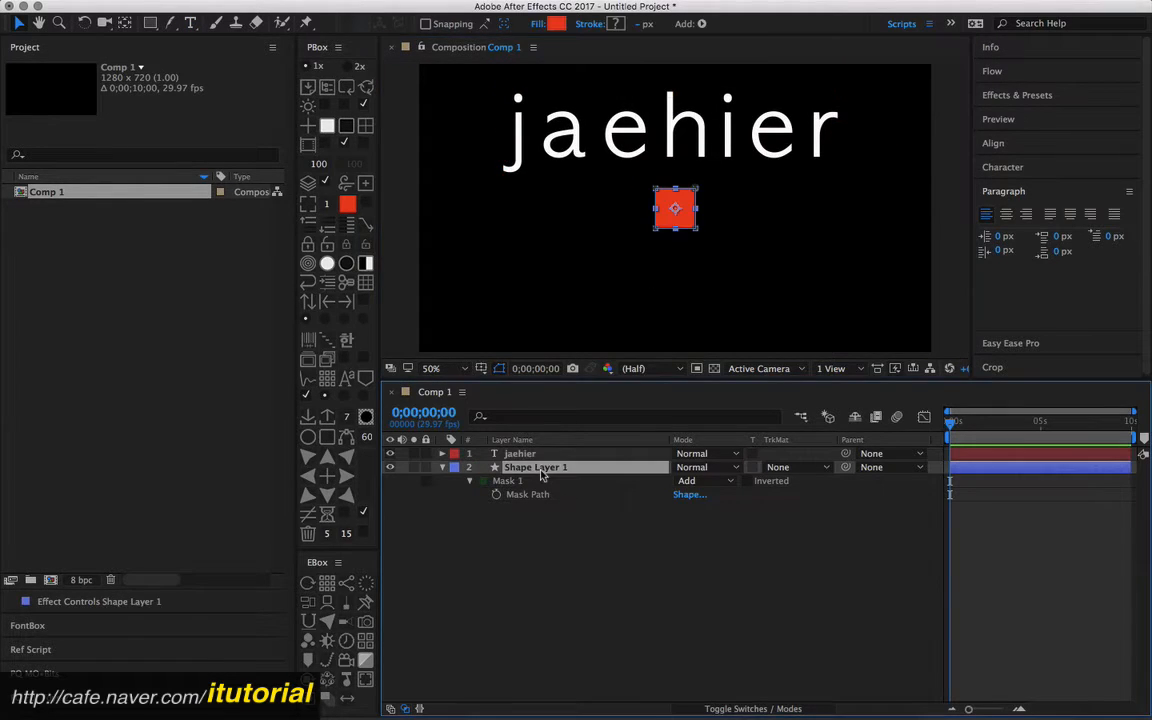
left_click(512, 482)
key("super+c")
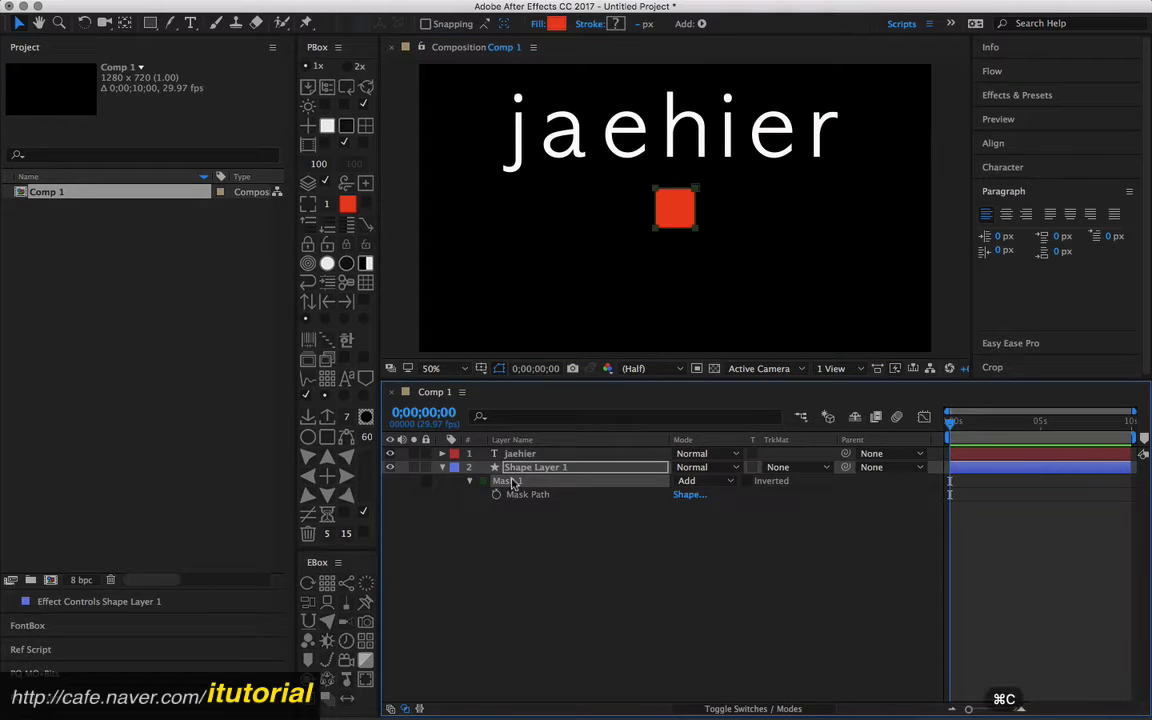
left_click(523, 455)
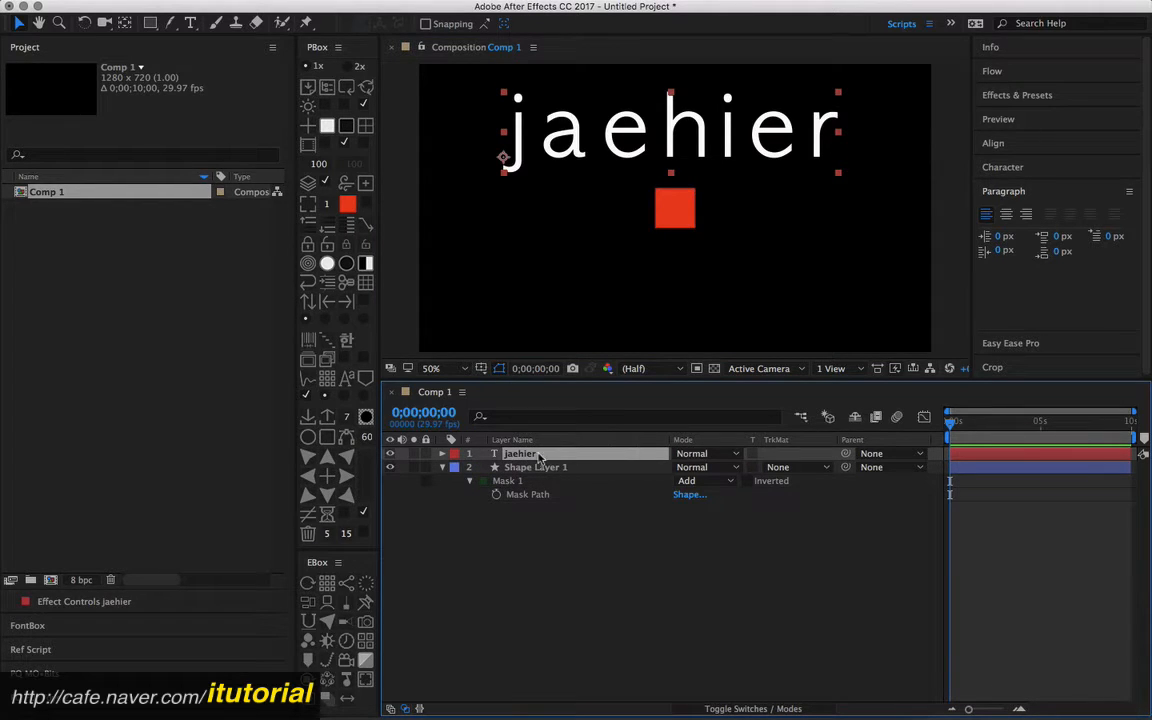
key("super+v")
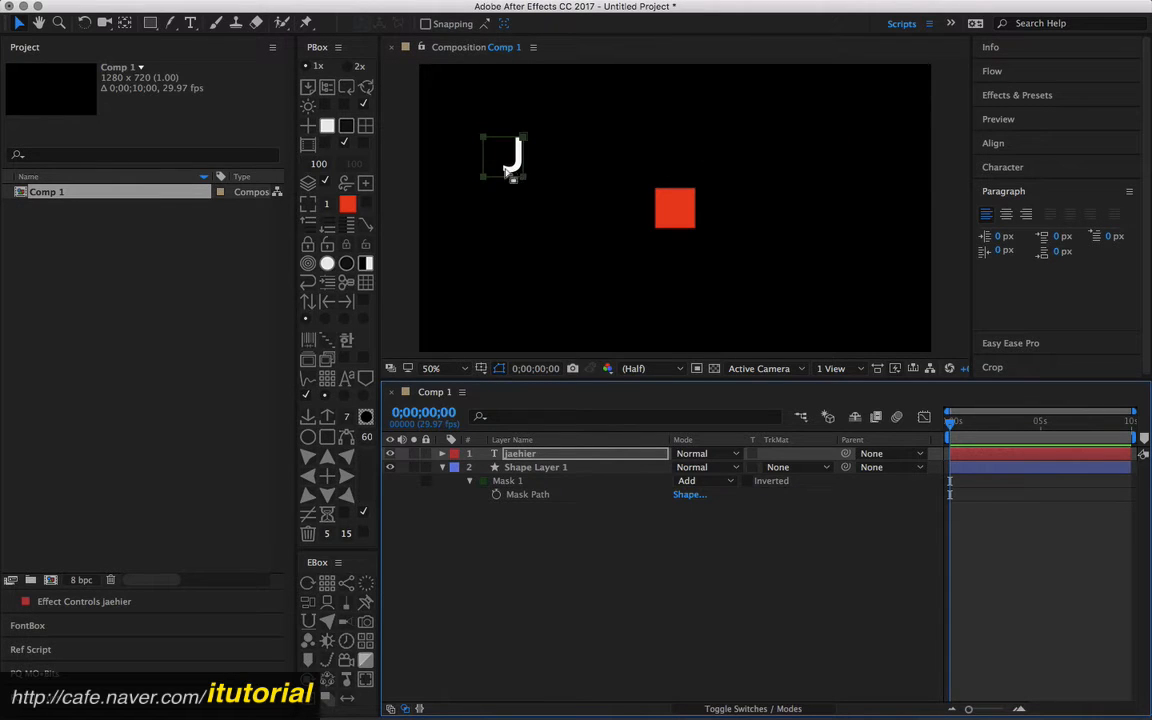
Step: Check the bounding box of Mask 1 on both layers without changing it, and show the text layer's Position
left_click(520, 455)
key("m")
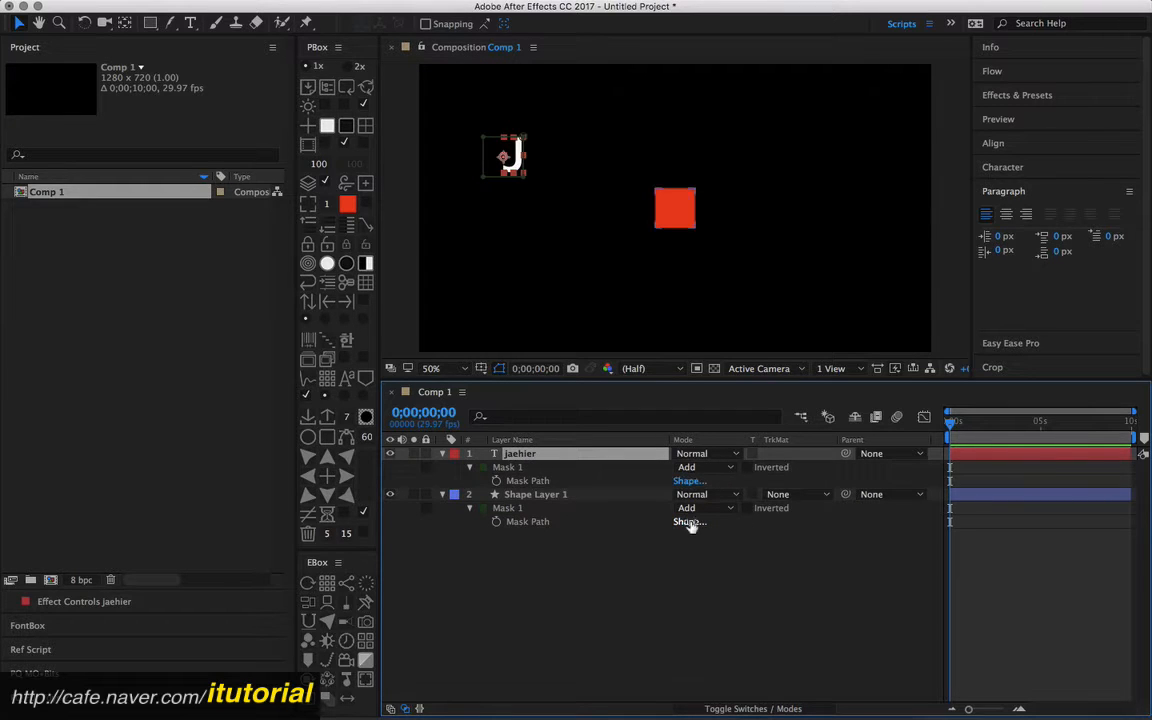
left_click(689, 522)
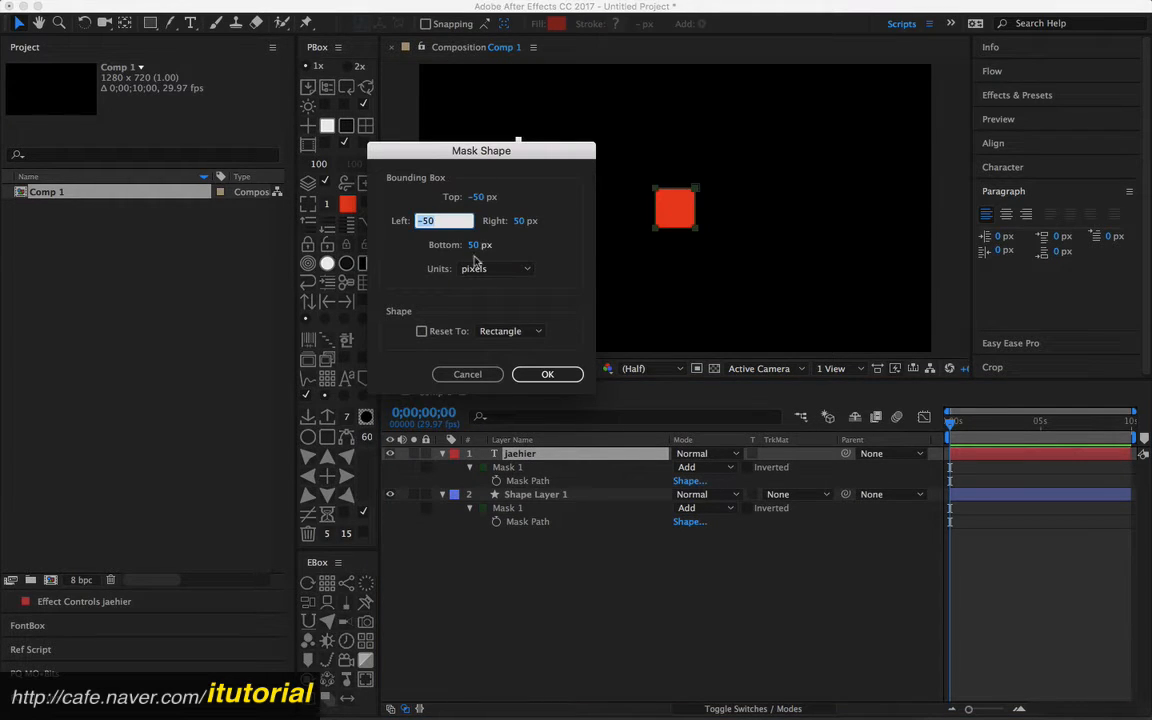
left_click(467, 374)
left_click(689, 481)
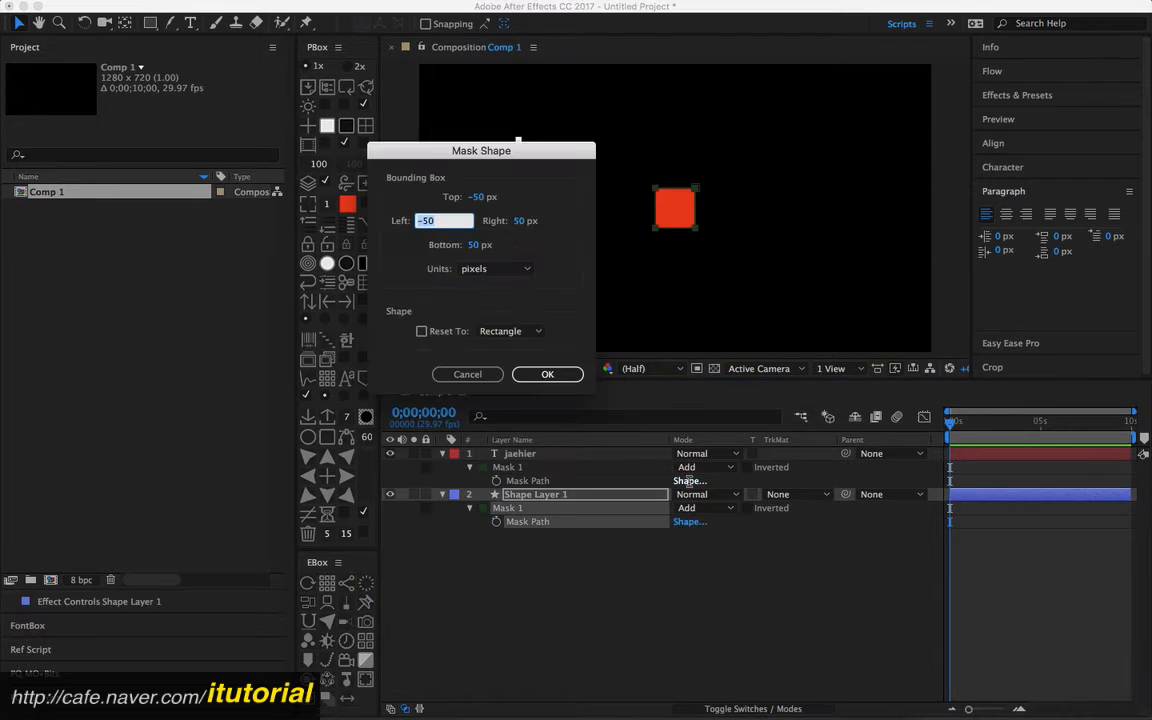
left_click(489, 377)
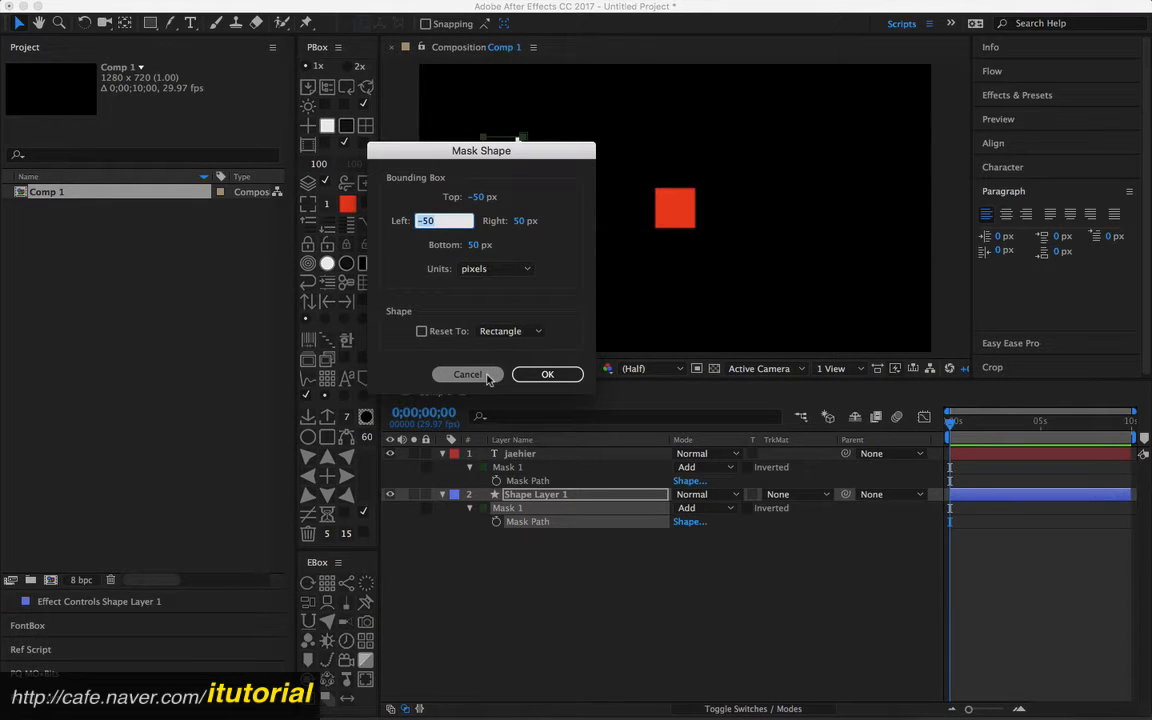
left_click(489, 377)
left_click(527, 455)
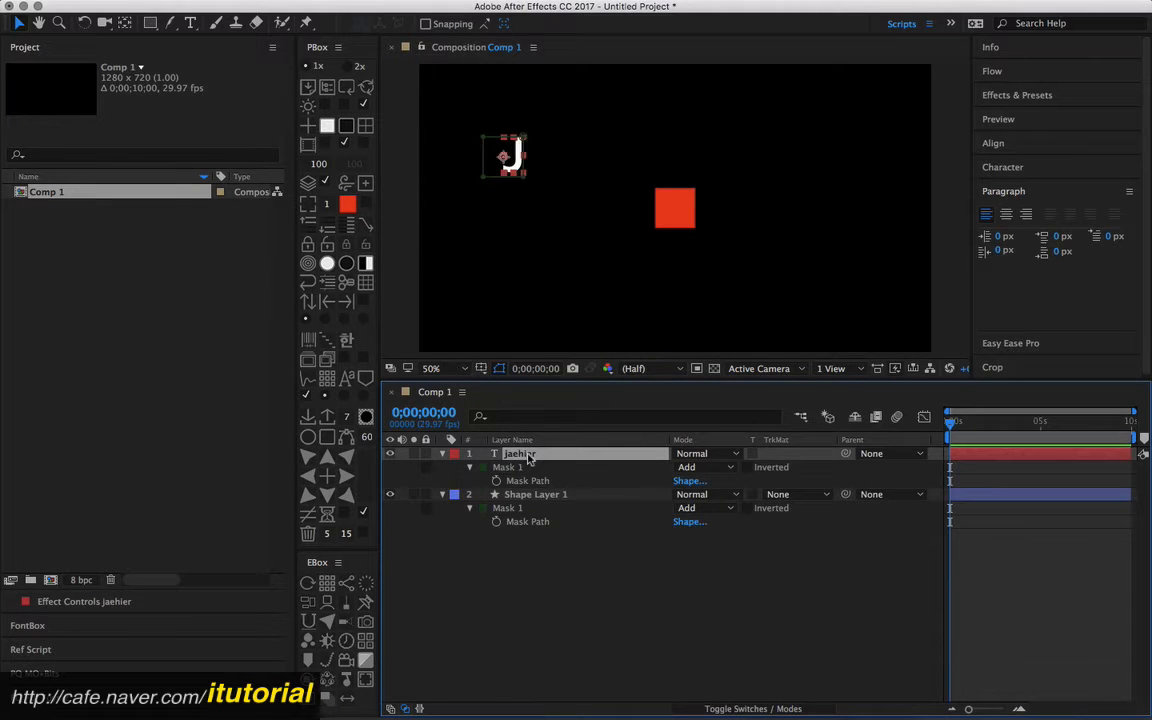
key("p")
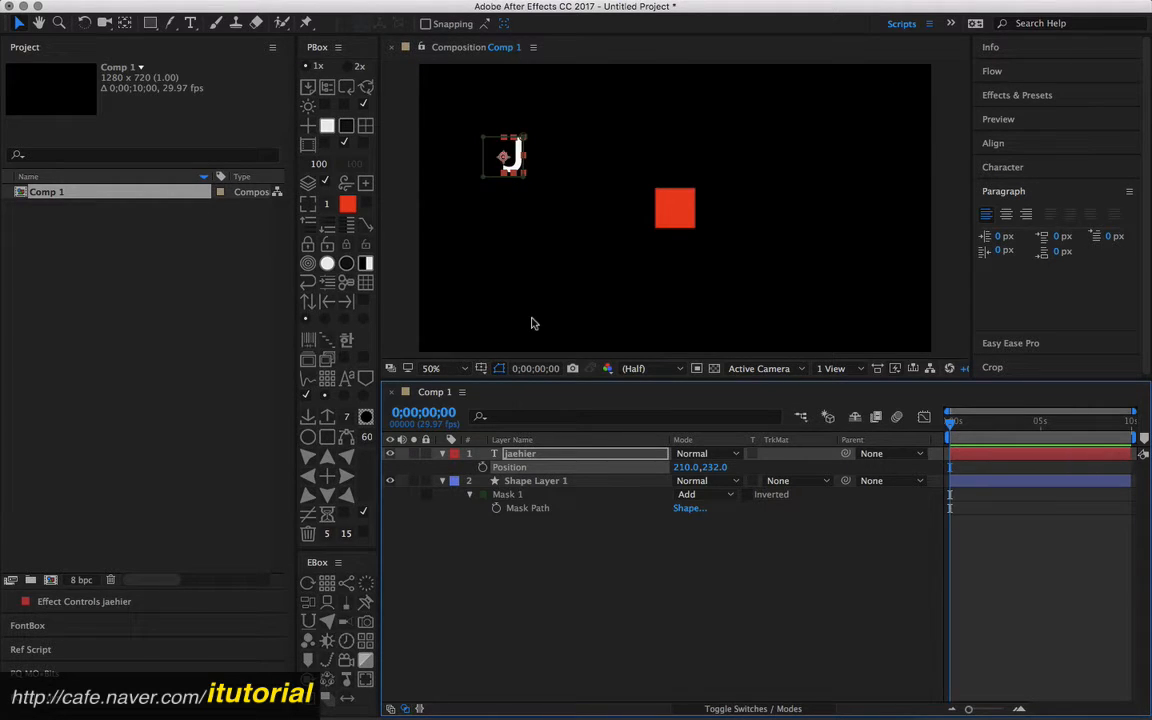
Step: Delete the left-aligned text layer and remove Mask 1 from Shape Layer 1
left_click(528, 455)
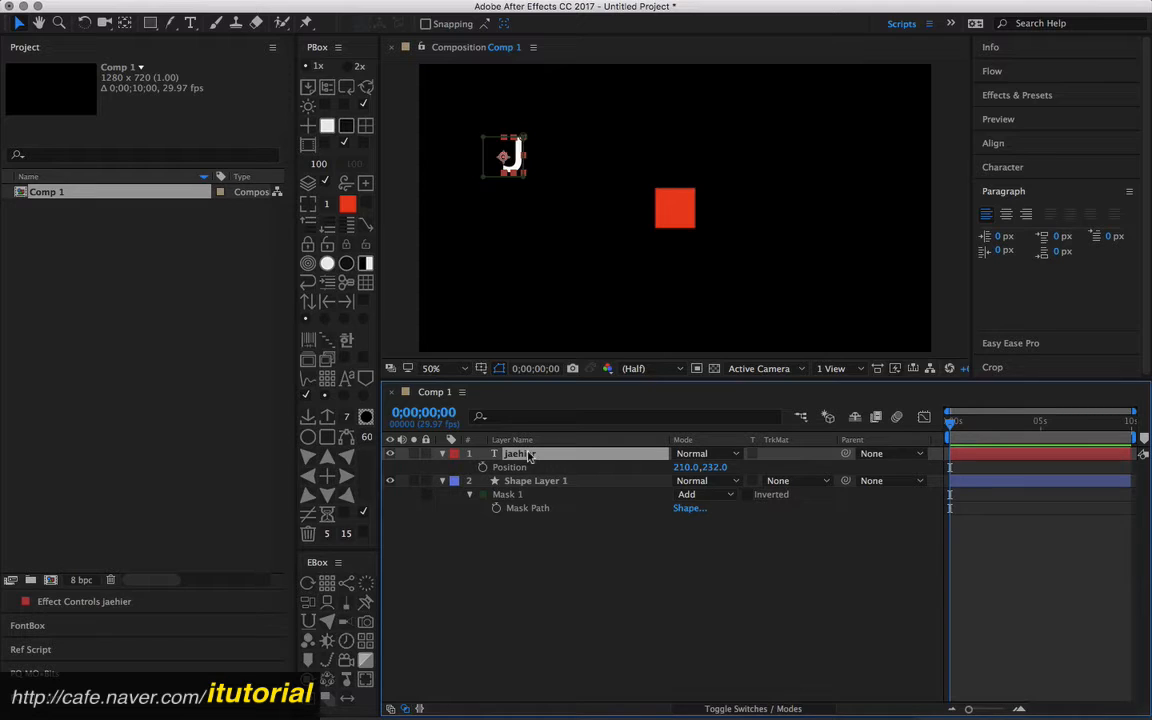
key("Delete")
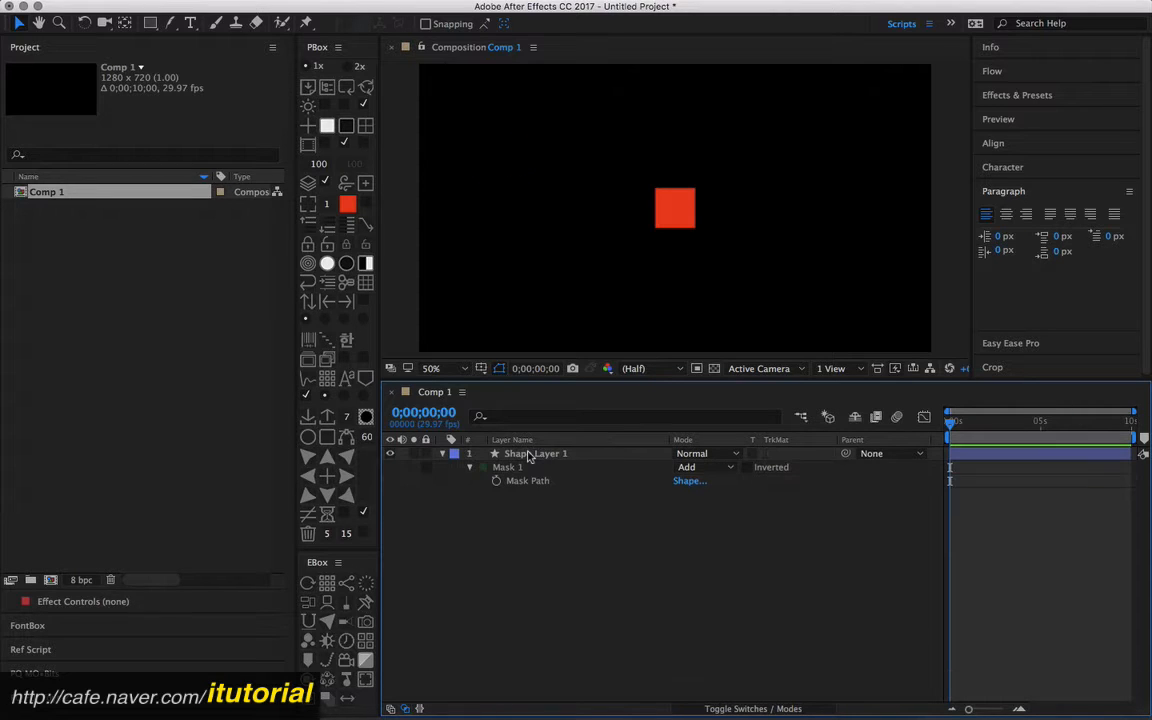
left_click(529, 455)
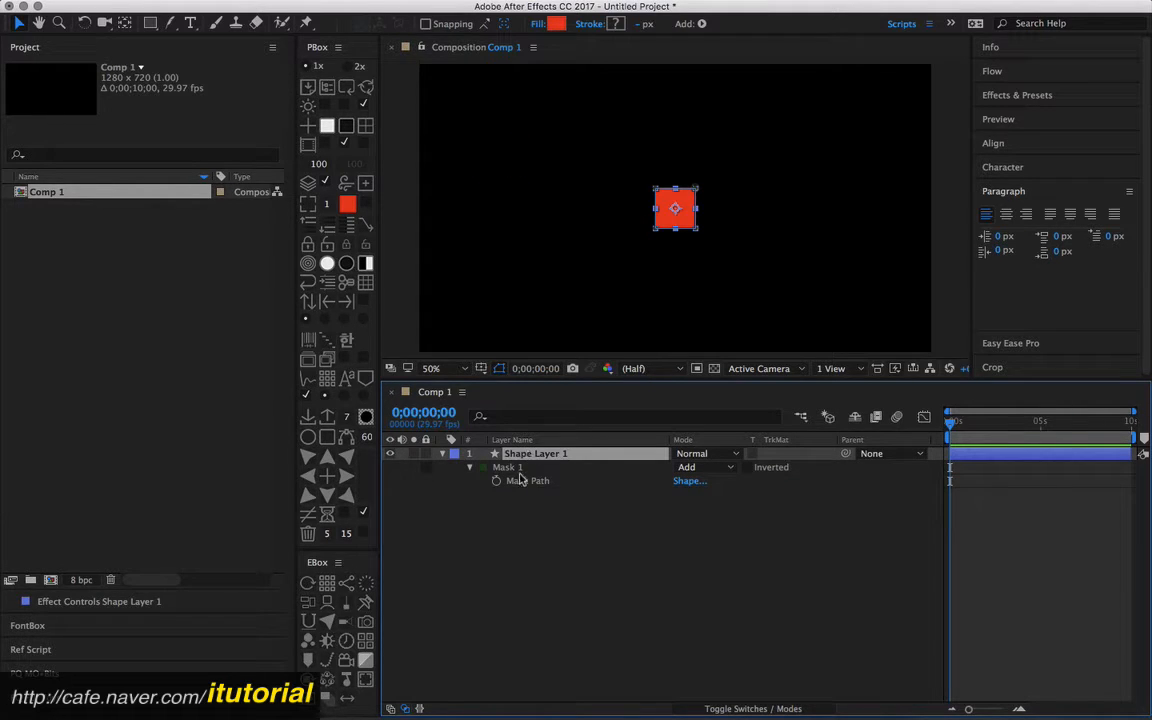
left_click(508, 469)
key("Delete")
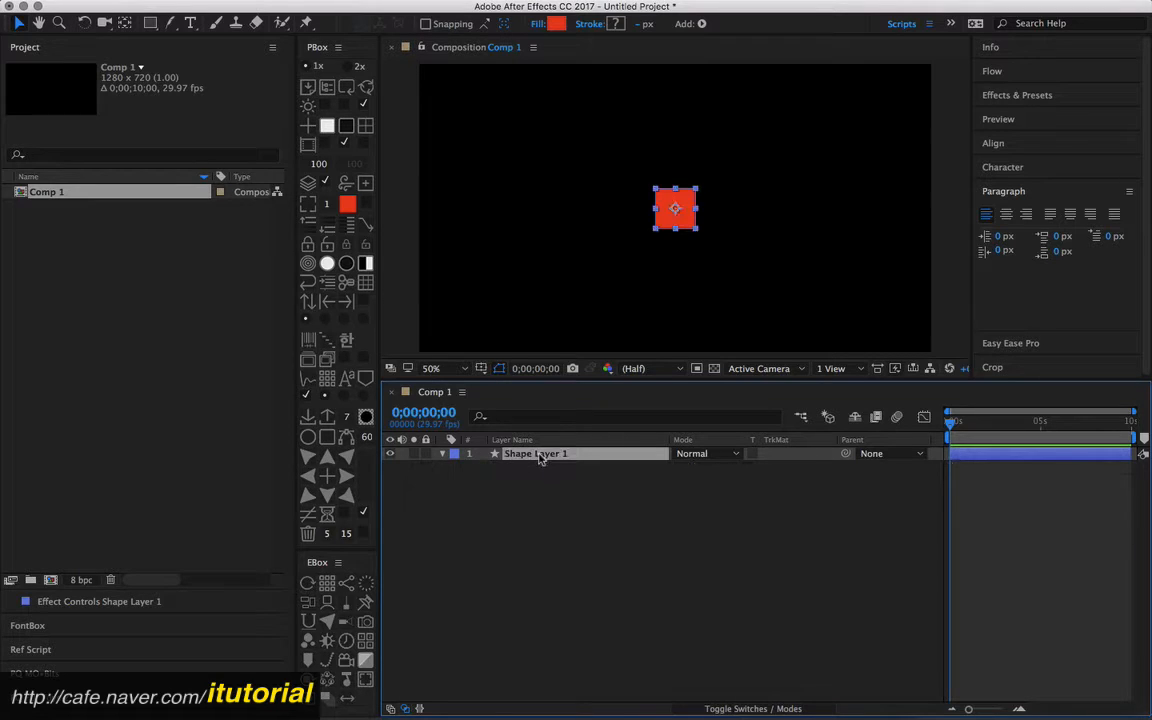
Step: Widen Shape Layer 1's Rectangle Path 1 to a size of 465 by 100 and select the layer
left_click(443, 455)
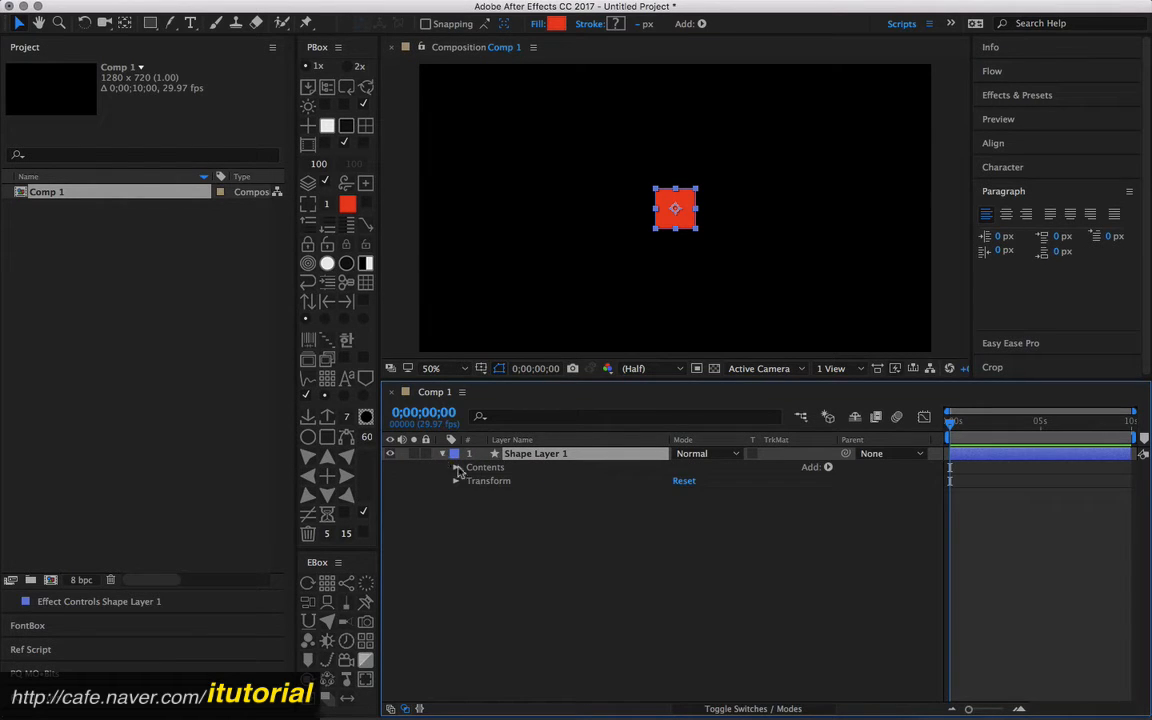
left_click(456, 467)
left_click(484, 482)
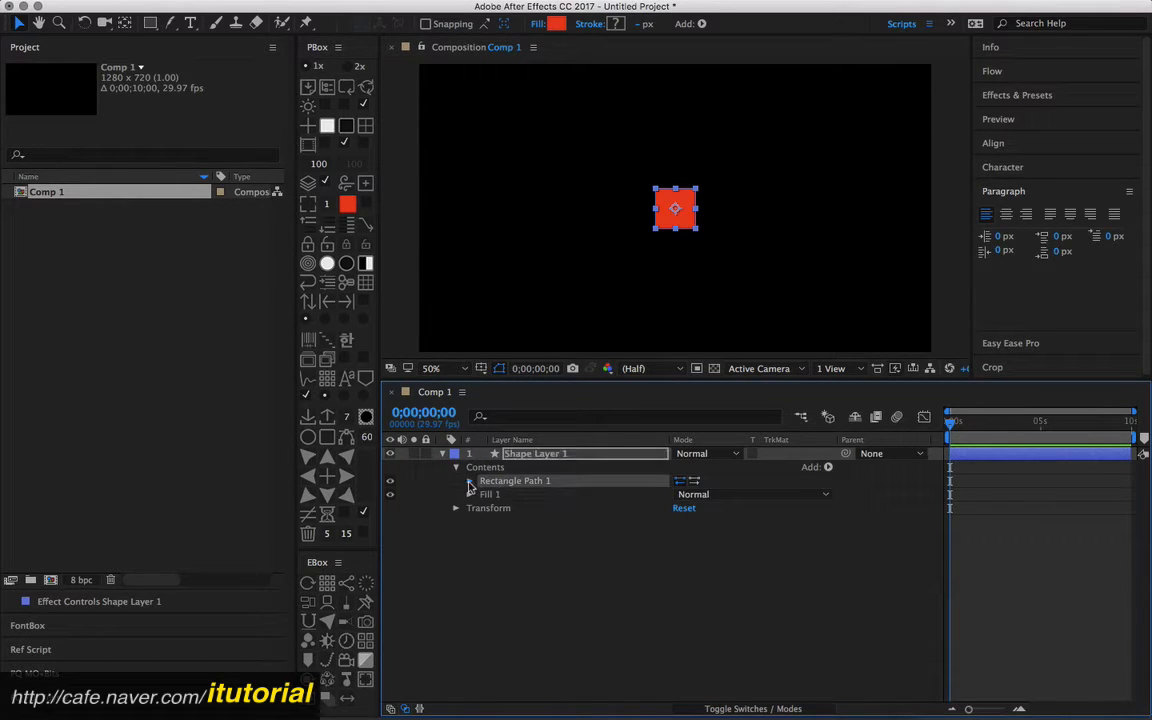
left_click(469, 481)
left_click_drag(692, 494, 990, 493)
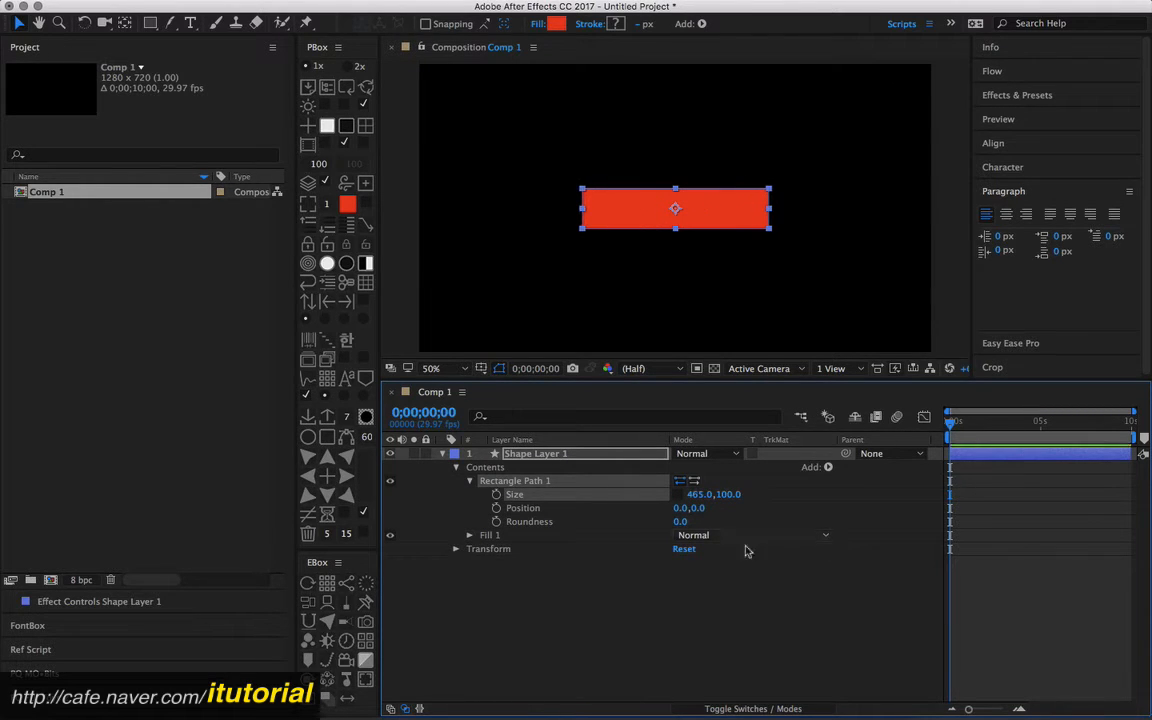
left_click(540, 455)
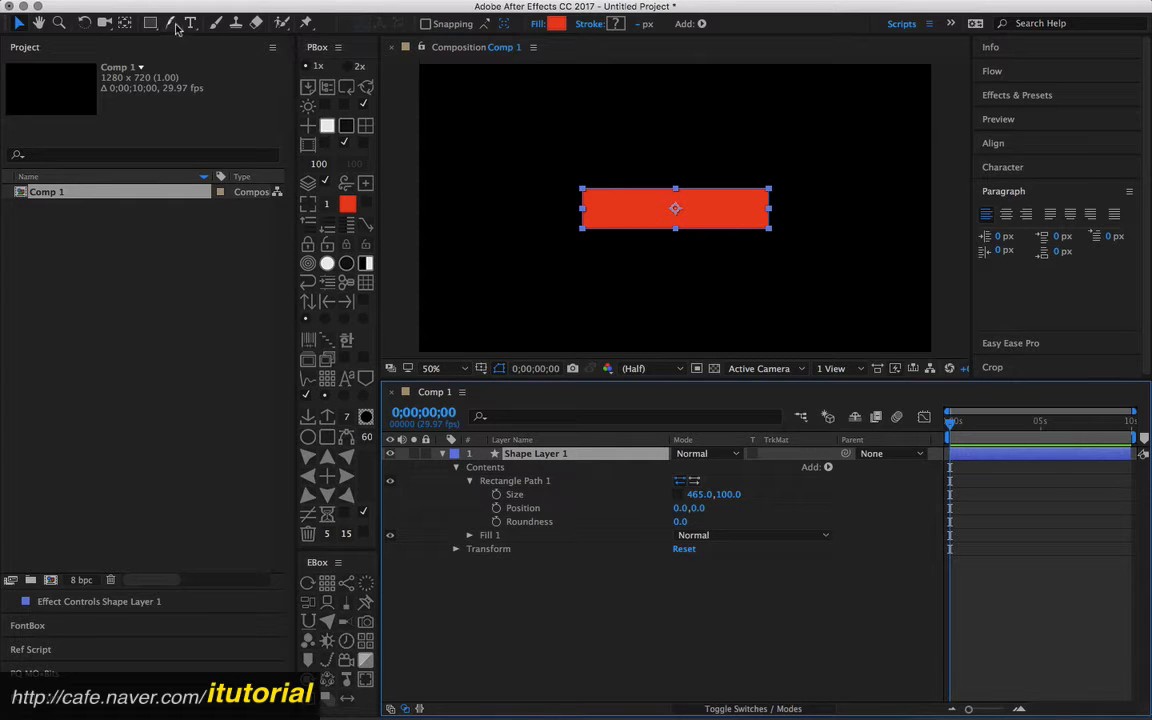
Step: Draw a rectangular mask enclosing the whole red rectangle on Shape Layer 1
left_click(145, 22)
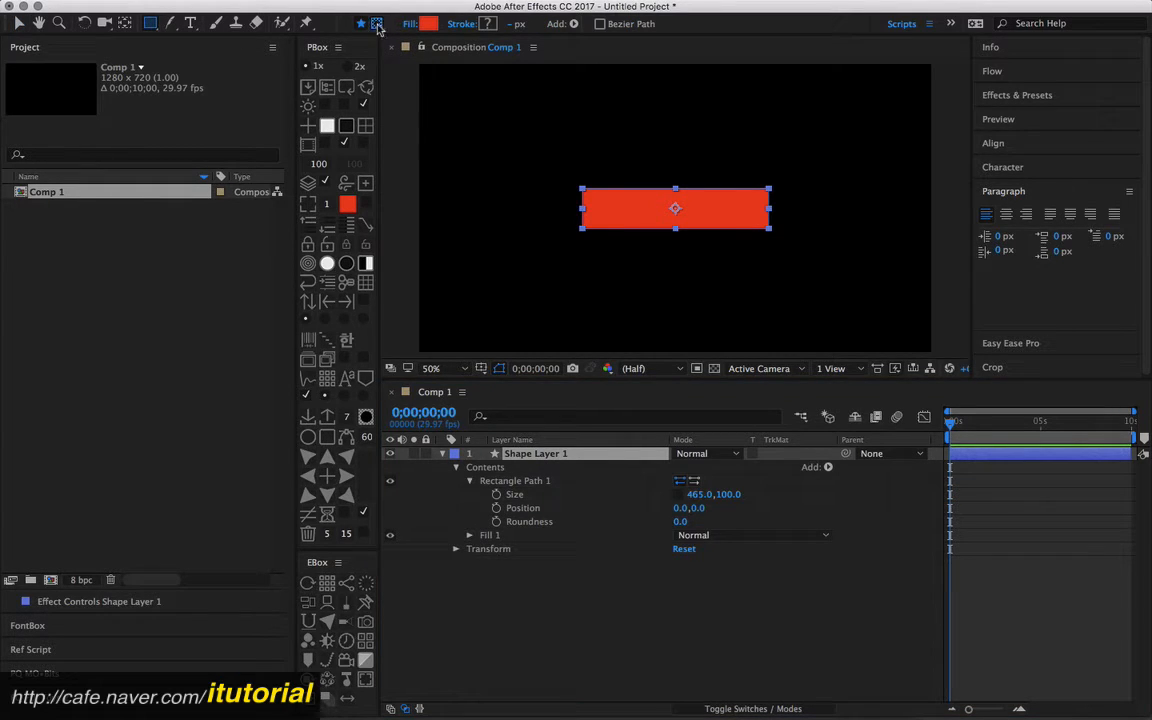
left_click(376, 22)
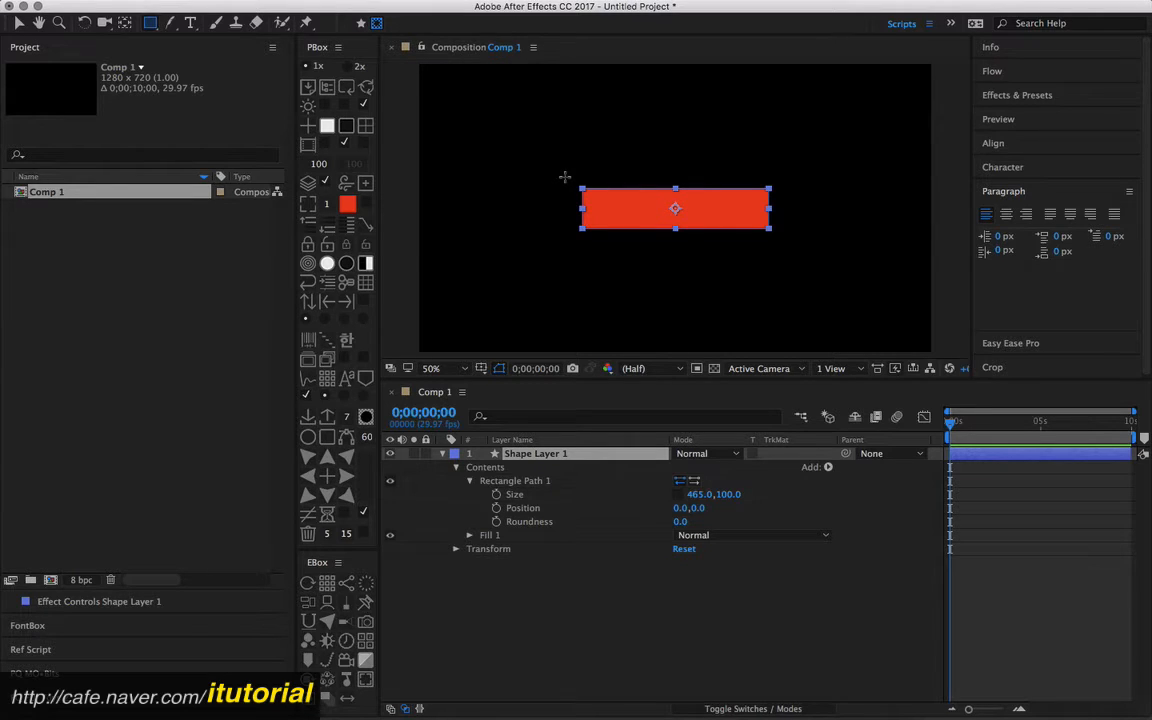
left_click_drag(564, 177, 781, 237)
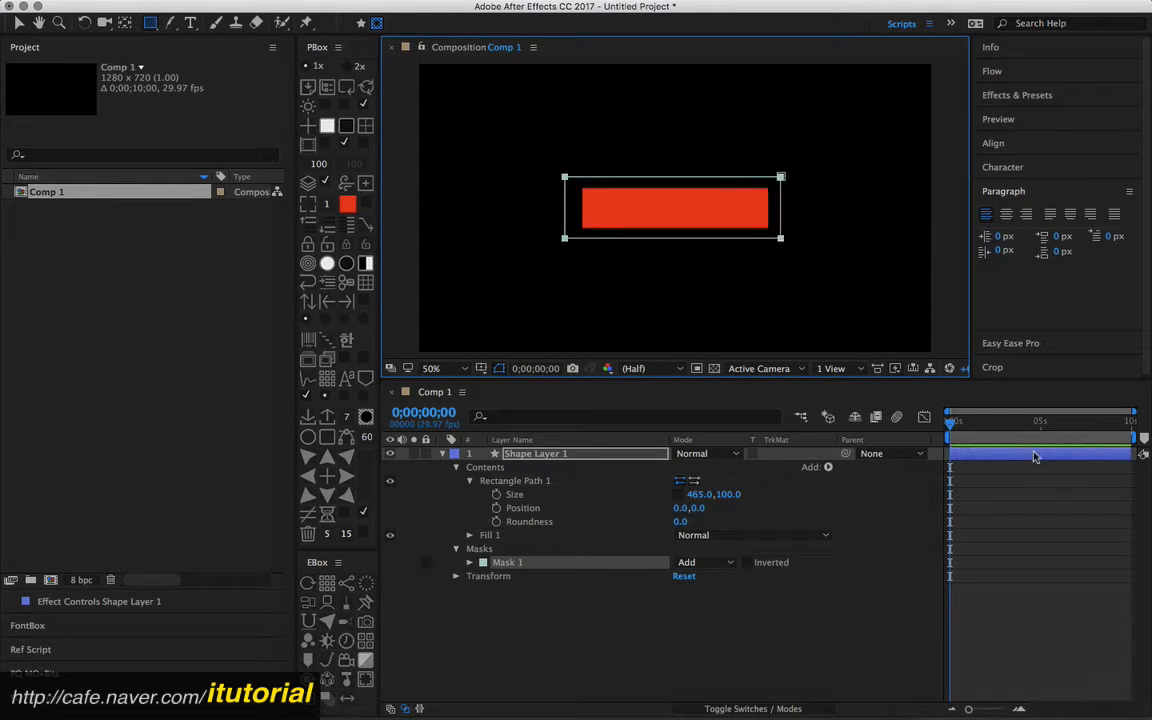
Step: Enable Mask Path keyframing for Mask 1 at 0;00;02;14
left_click(994, 421)
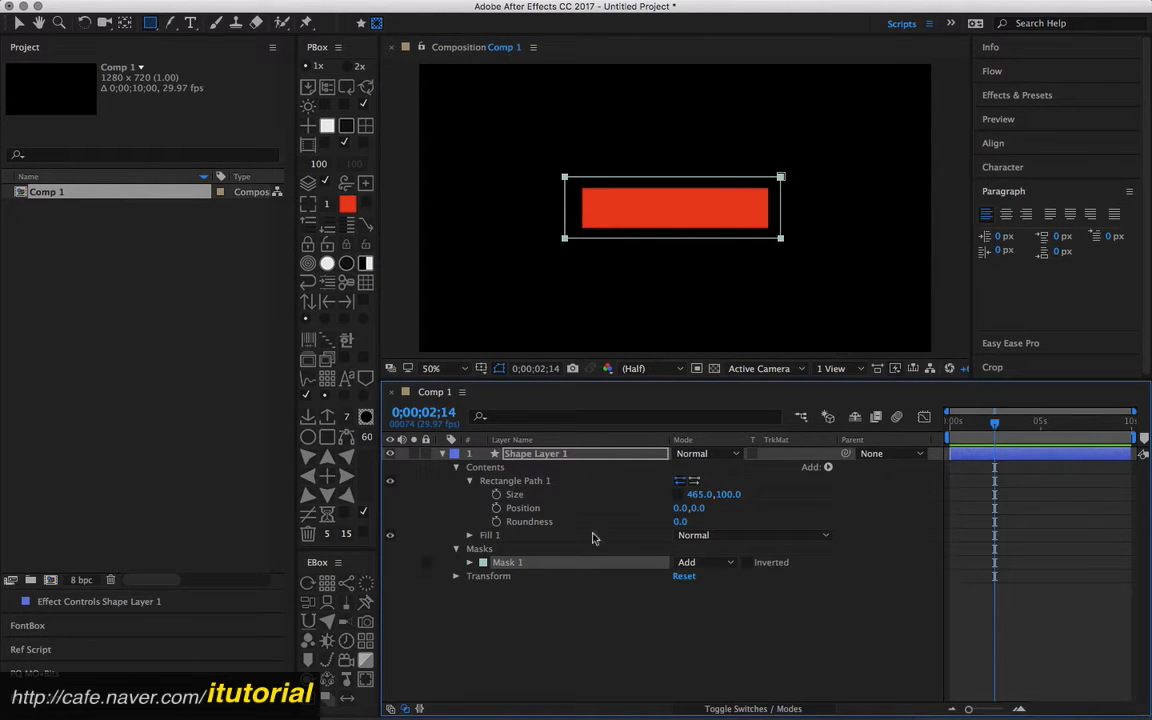
key("m")
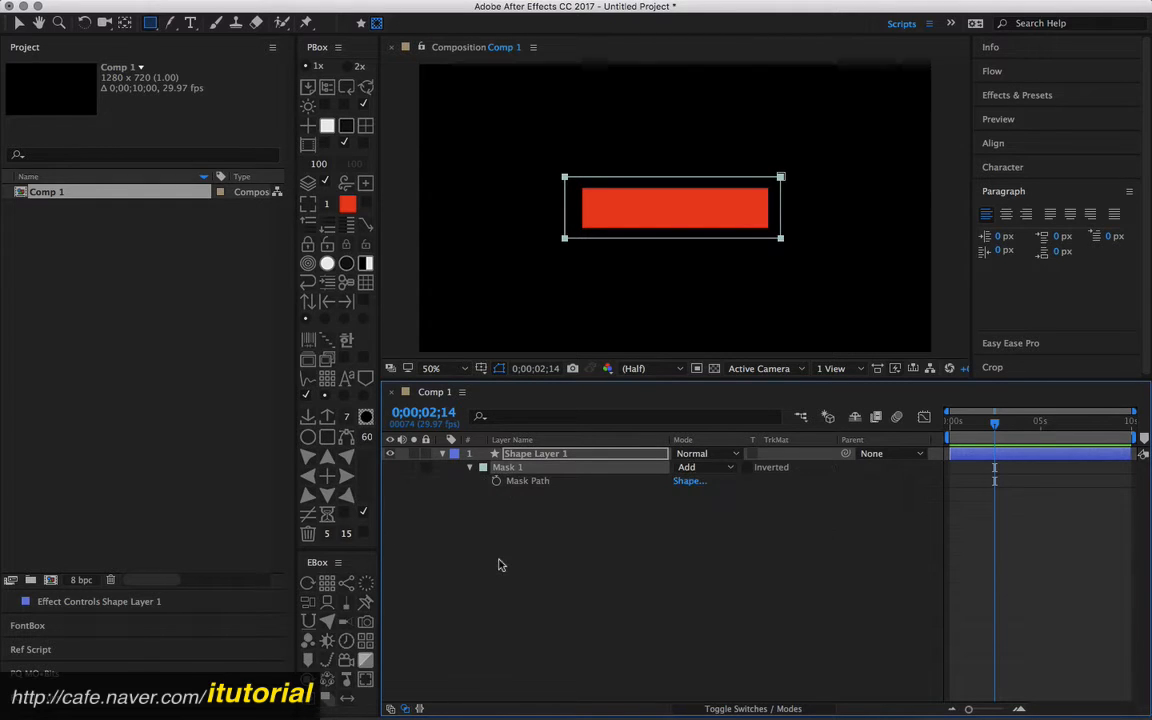
left_click(496, 480)
Step: Narrow Mask 1 at 0;00;00;12 to a thin strip just left of the red rectangle by moving its two right corners
left_click_drag(994, 421, 957, 428)
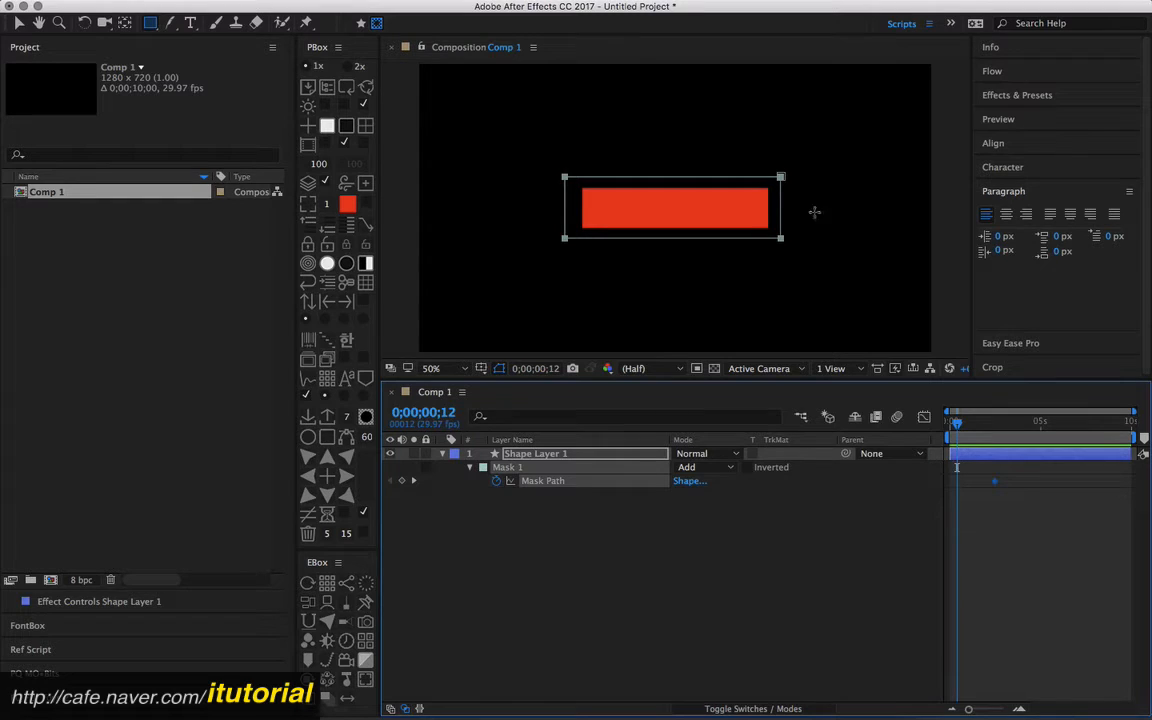
key("v")
left_click_drag(797, 167, 579, 243)
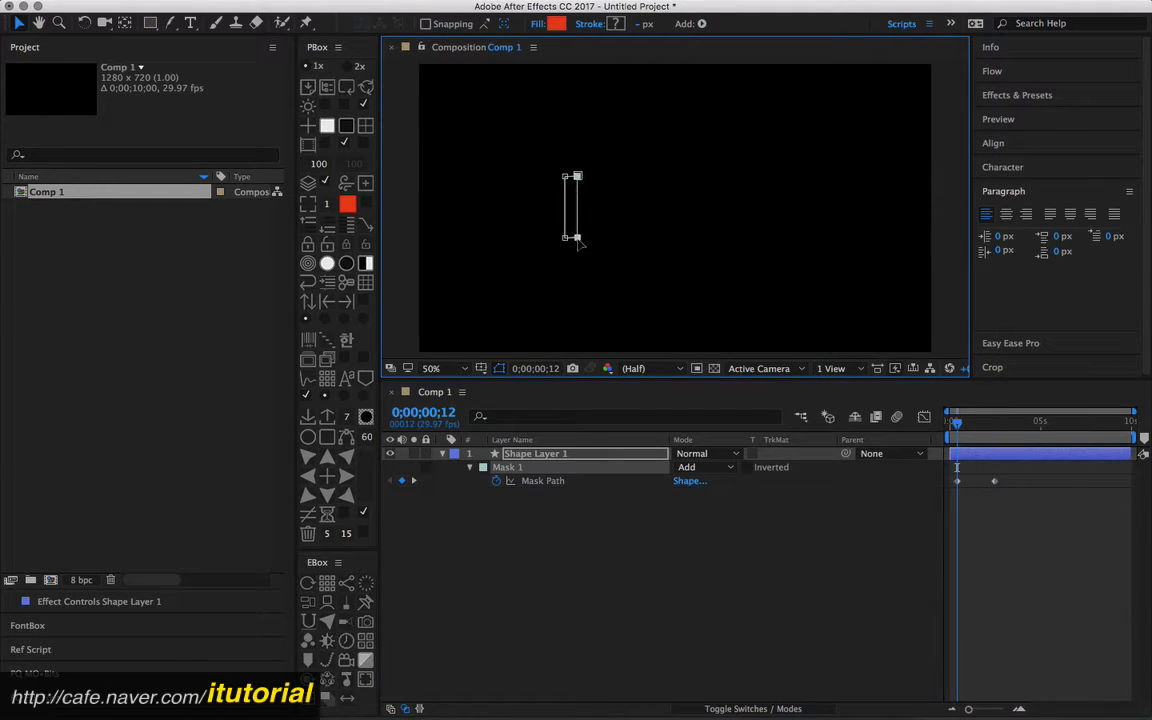
Step: Slant Mask 1's right edge at 0;00;01;10 by moving its lower-right corner left, and check the reveal up to 0;00;02;22
mouse_move(955, 424)
left_mouse_down()
mouse_move(994, 425)
mouse_move(973, 424)
left_mouse_up()
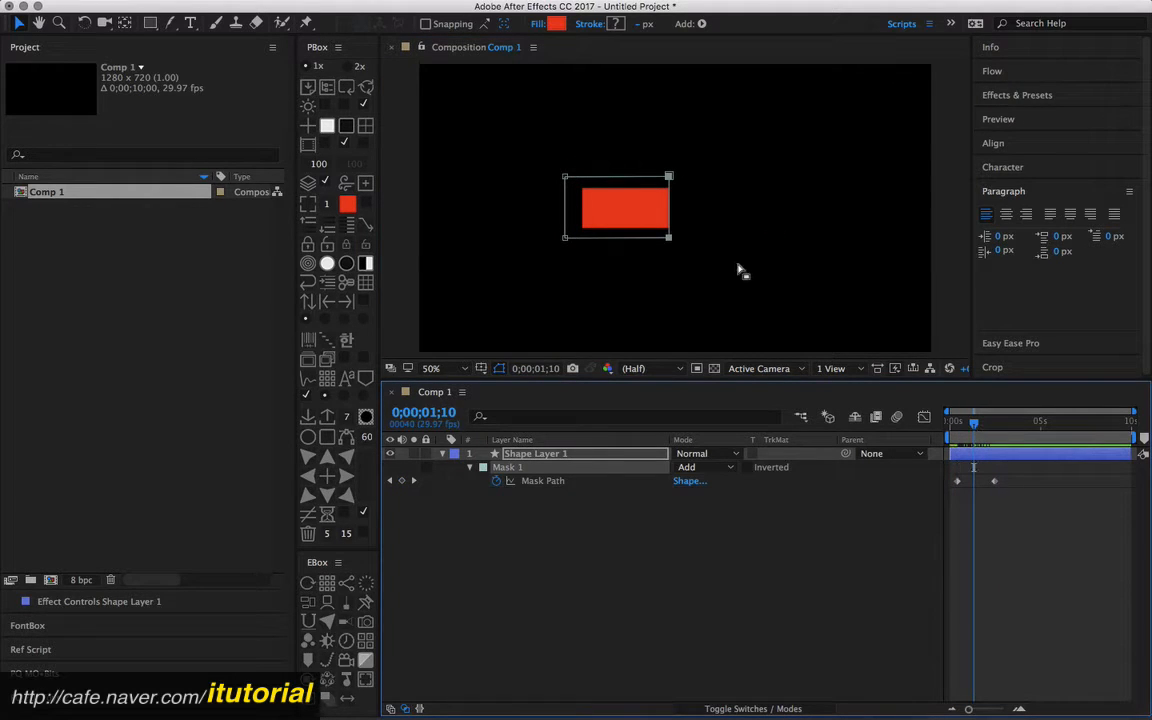
left_click_drag(668, 237, 615, 238)
left_click_drag(958, 424, 1000, 425)
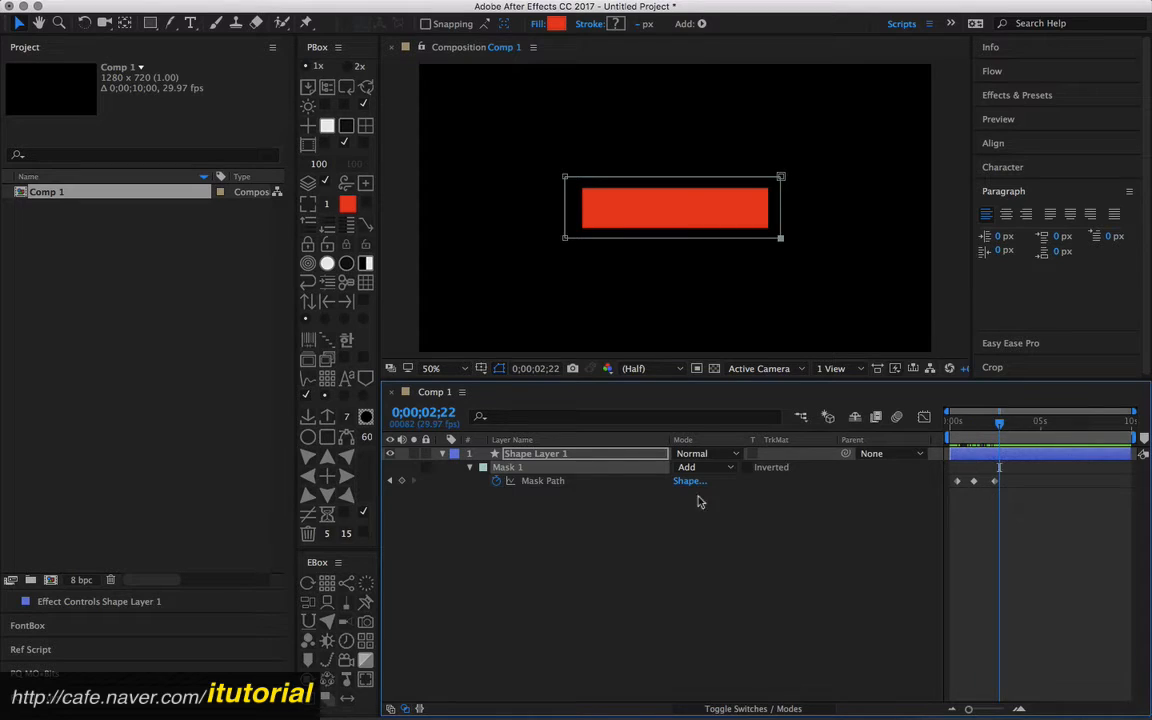
left_click(548, 453)
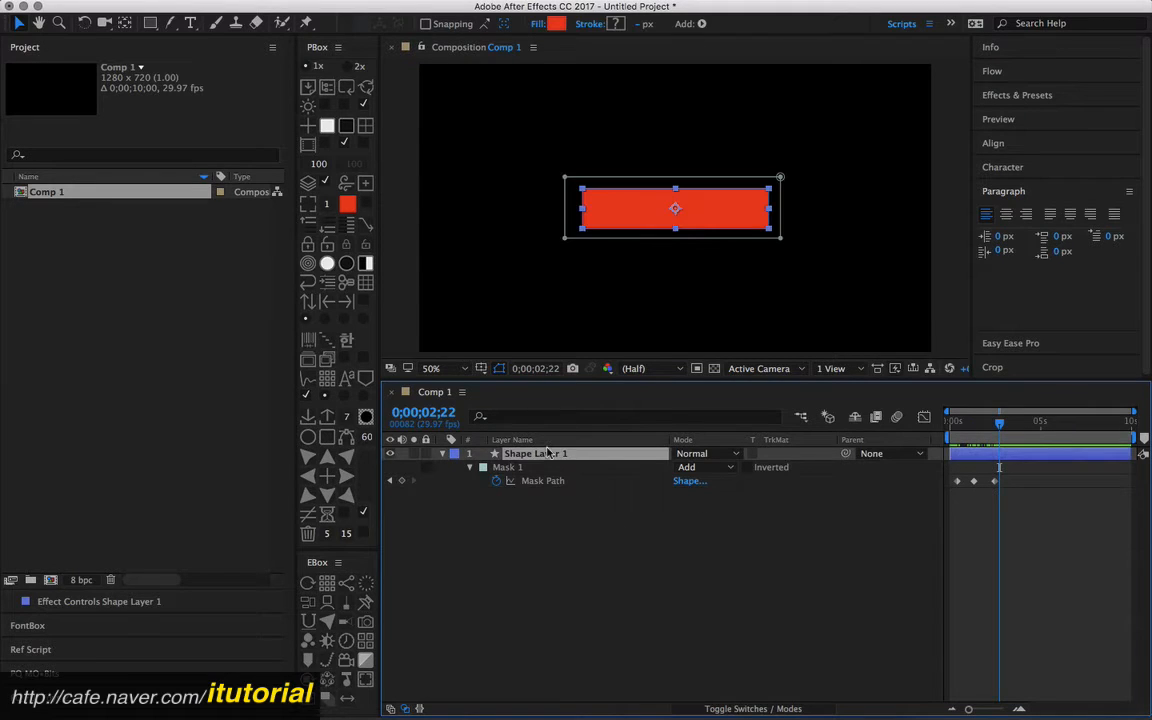
left_click(517, 470)
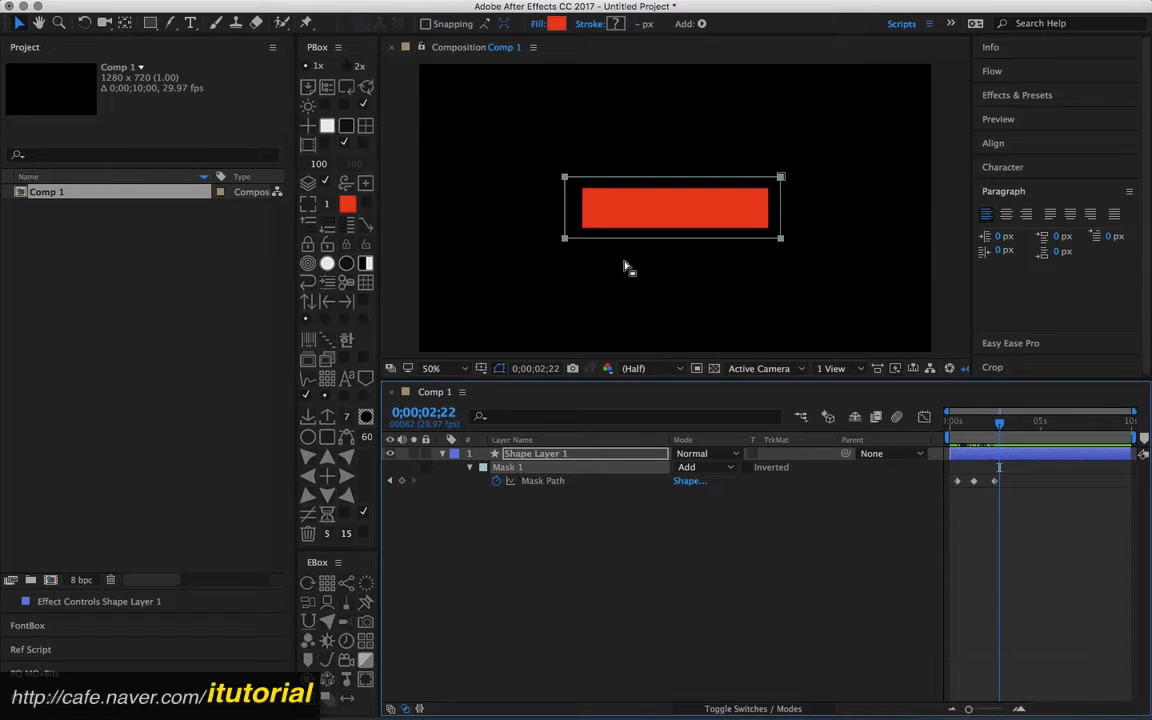
Step: Add a centre-aligned text layer containing a first name over the middle of the red rectangle
left_click(190, 22)
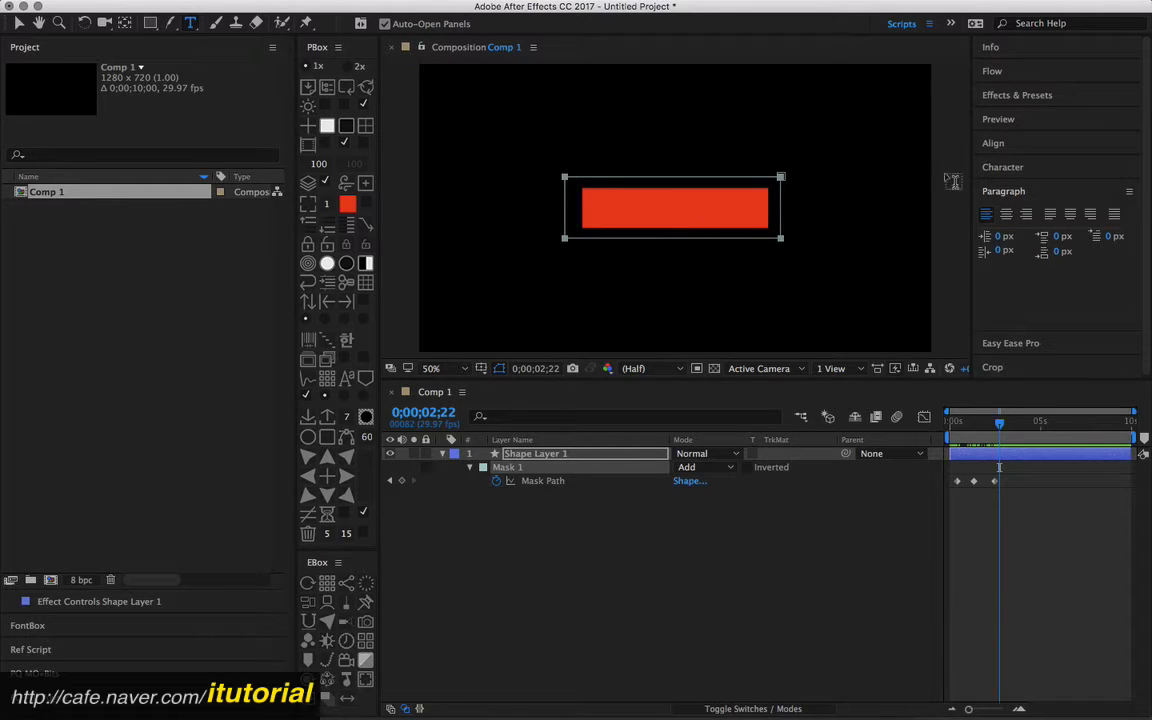
left_click(1007, 219)
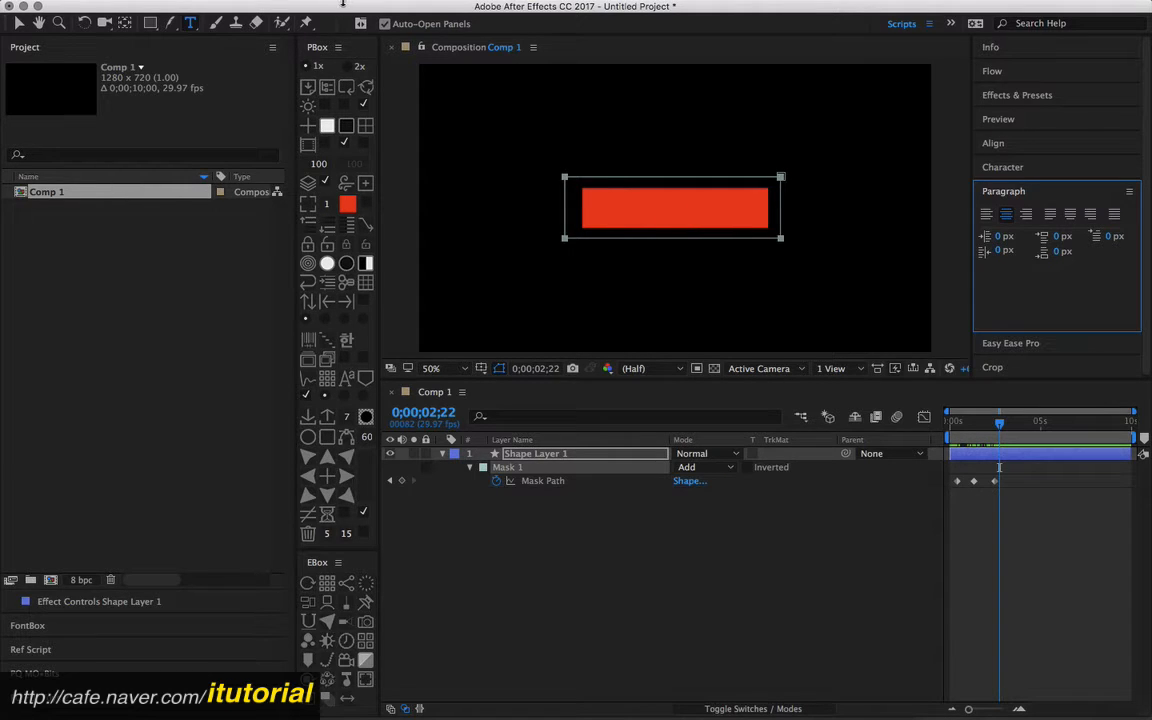
left_click(308, 9)
mouse_move(420, 28)
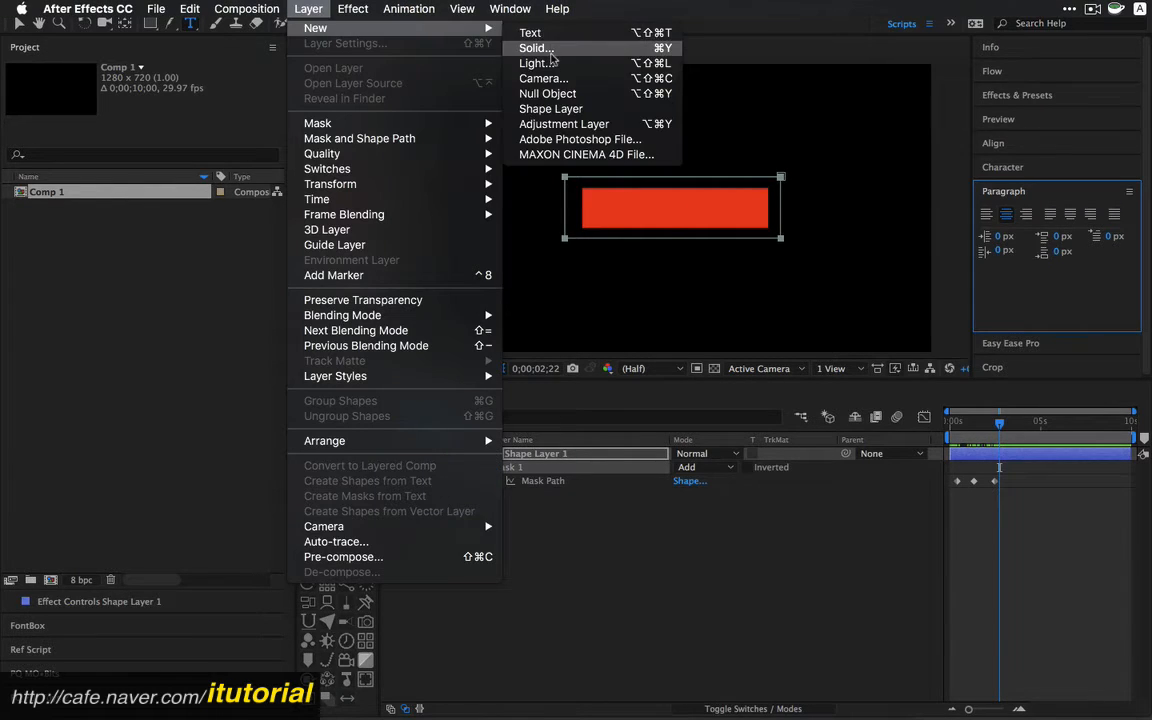
left_click(610, 528)
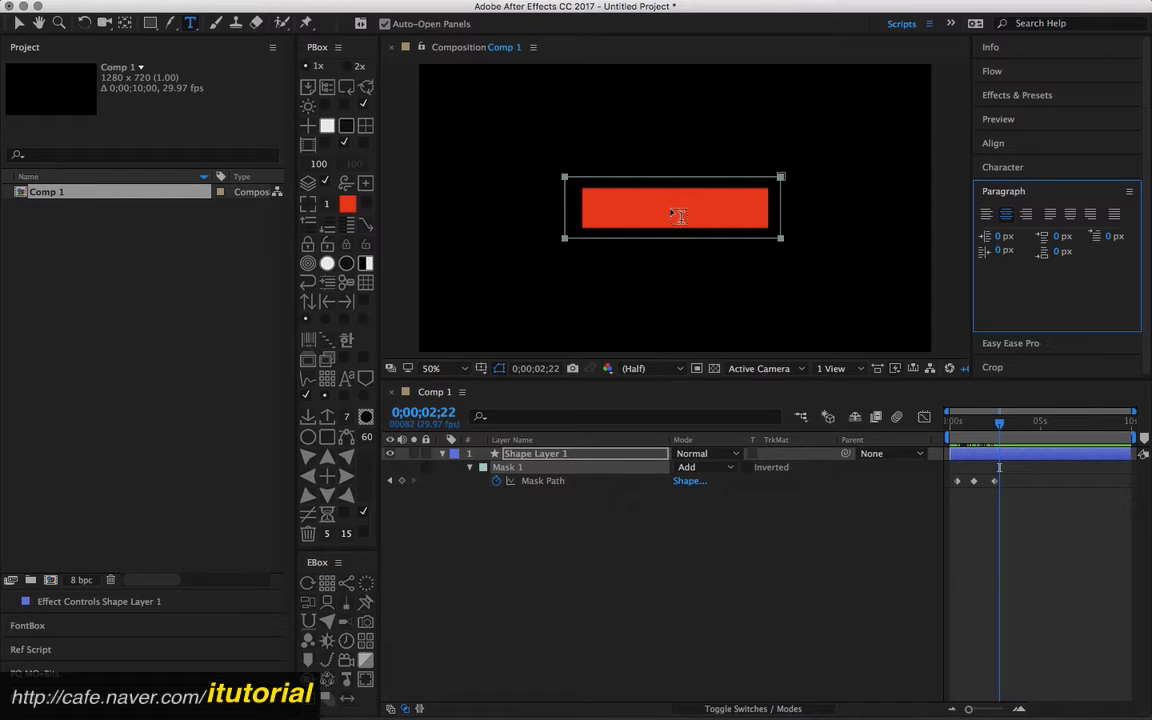
left_click(672, 217)
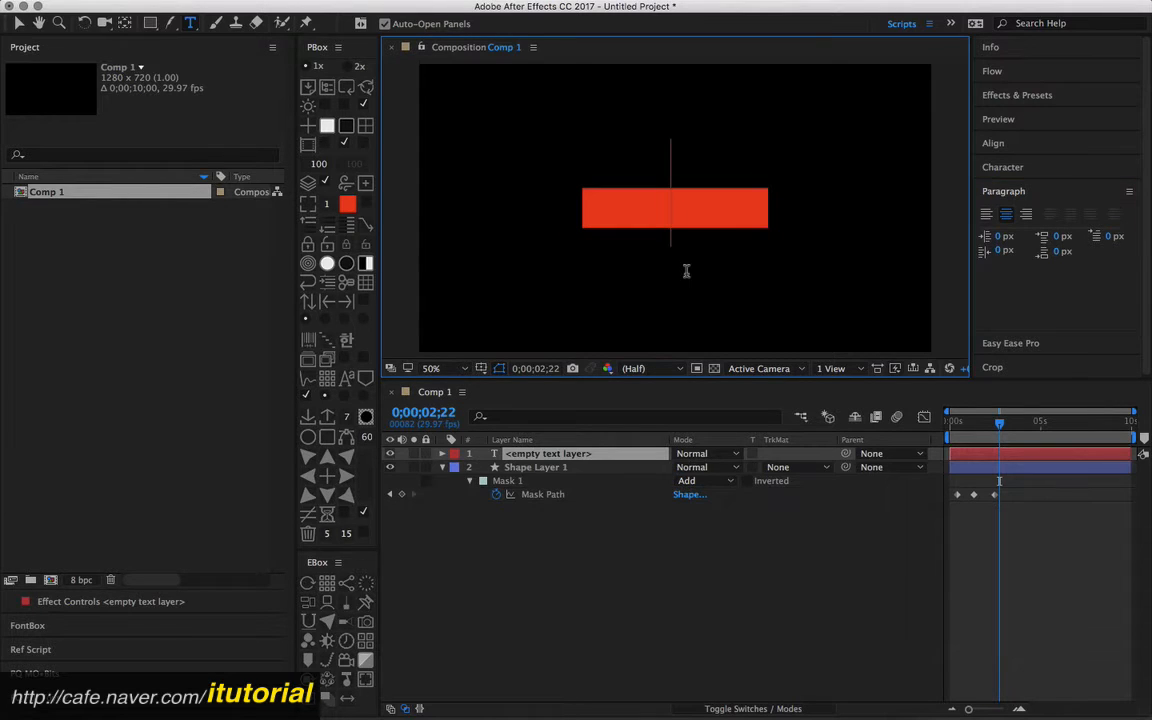
type("seung")
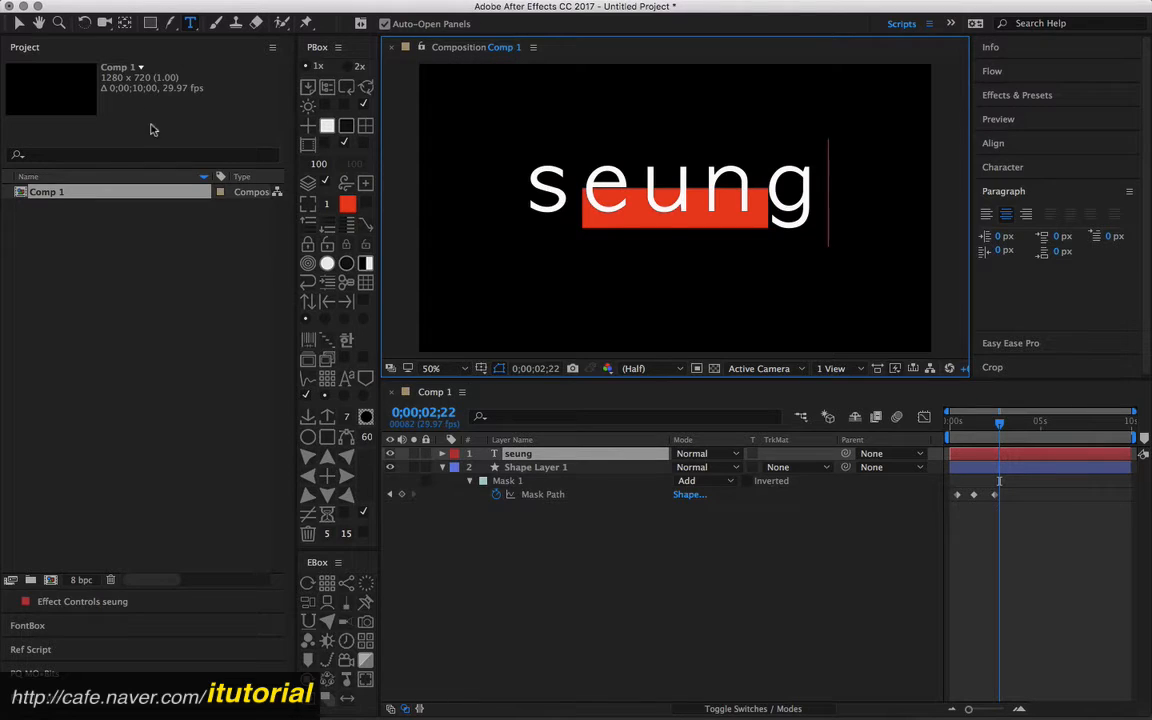
Step: Reduce the text layer's font size to 86 px
left_click(18, 22)
left_click(1005, 168)
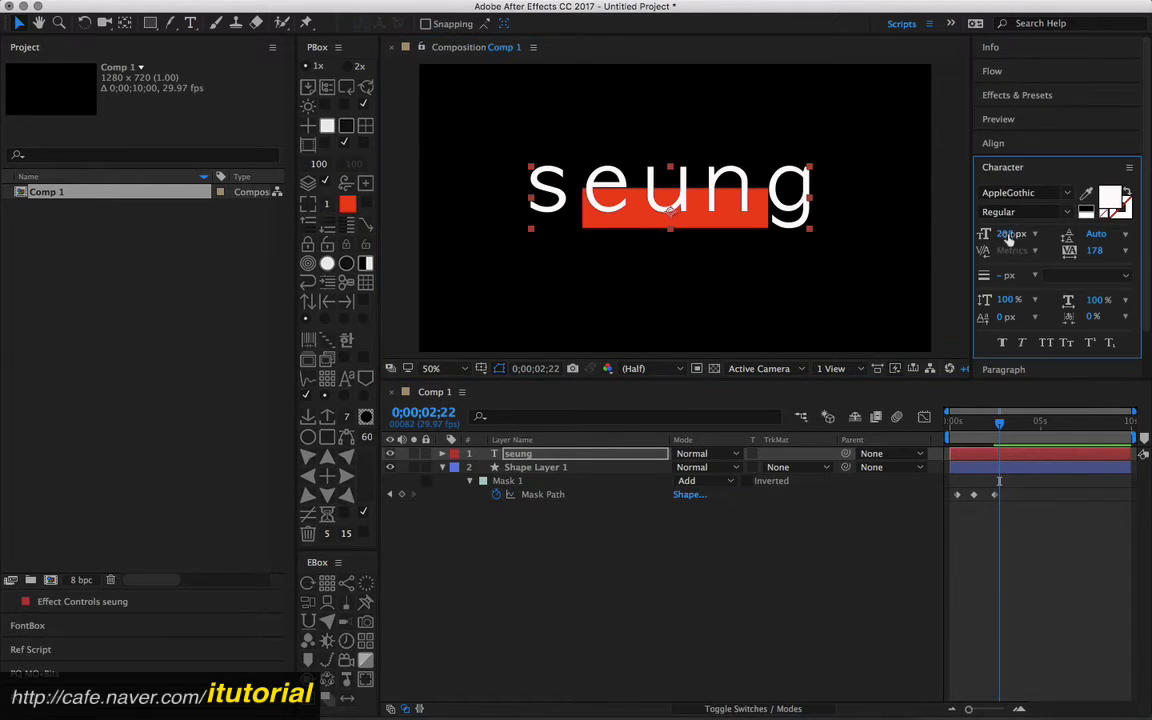
left_click_drag(1012, 234, 912, 238)
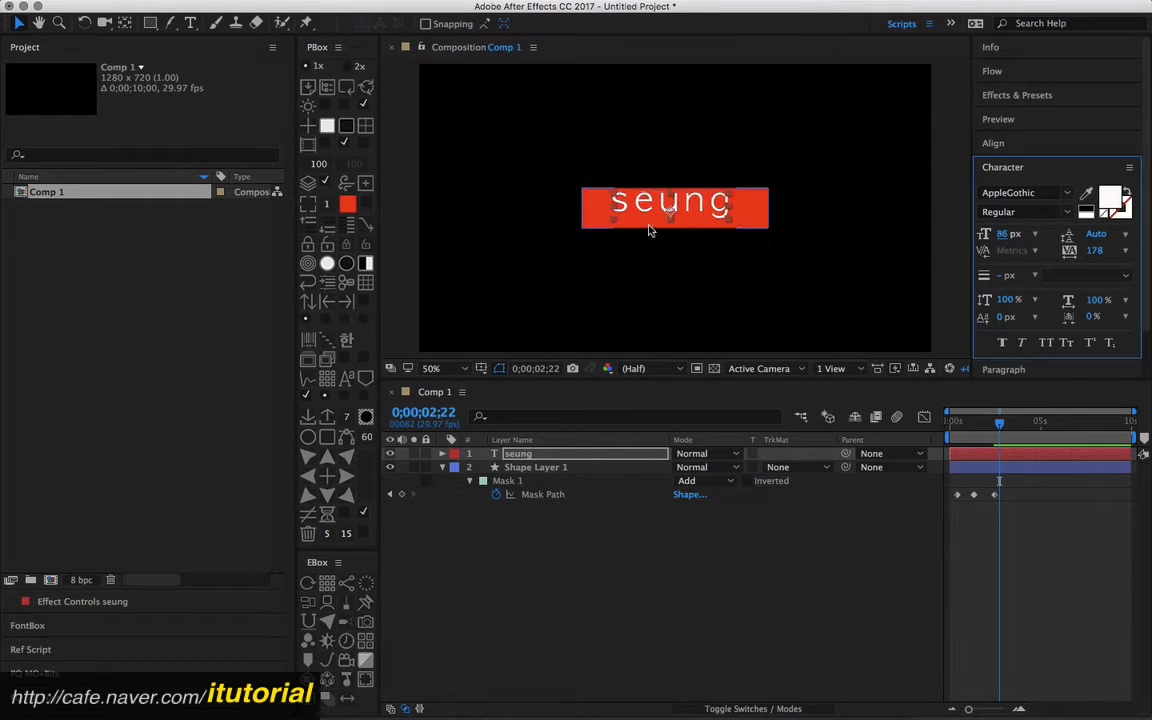
Step: Show the Position property of the text layer and Shape Layer 1 to compare their anchor points
left_click(553, 468)
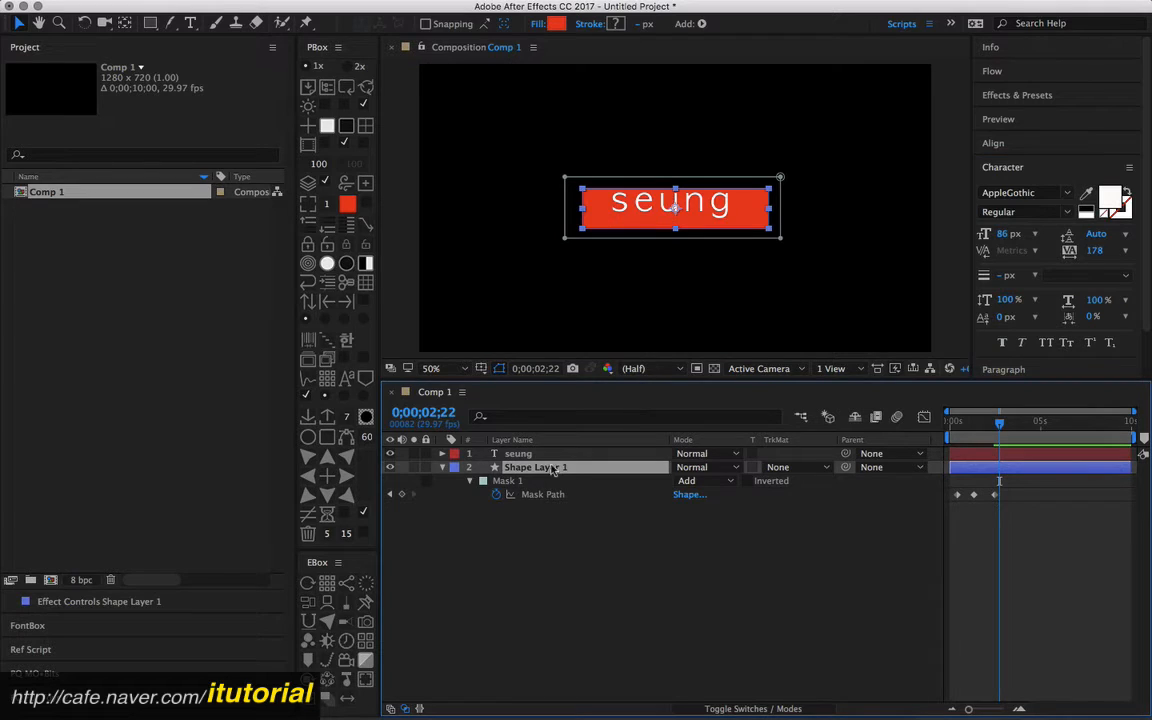
left_click(530, 454)
left_click(540, 469)
left_click(538, 455)
key("p")
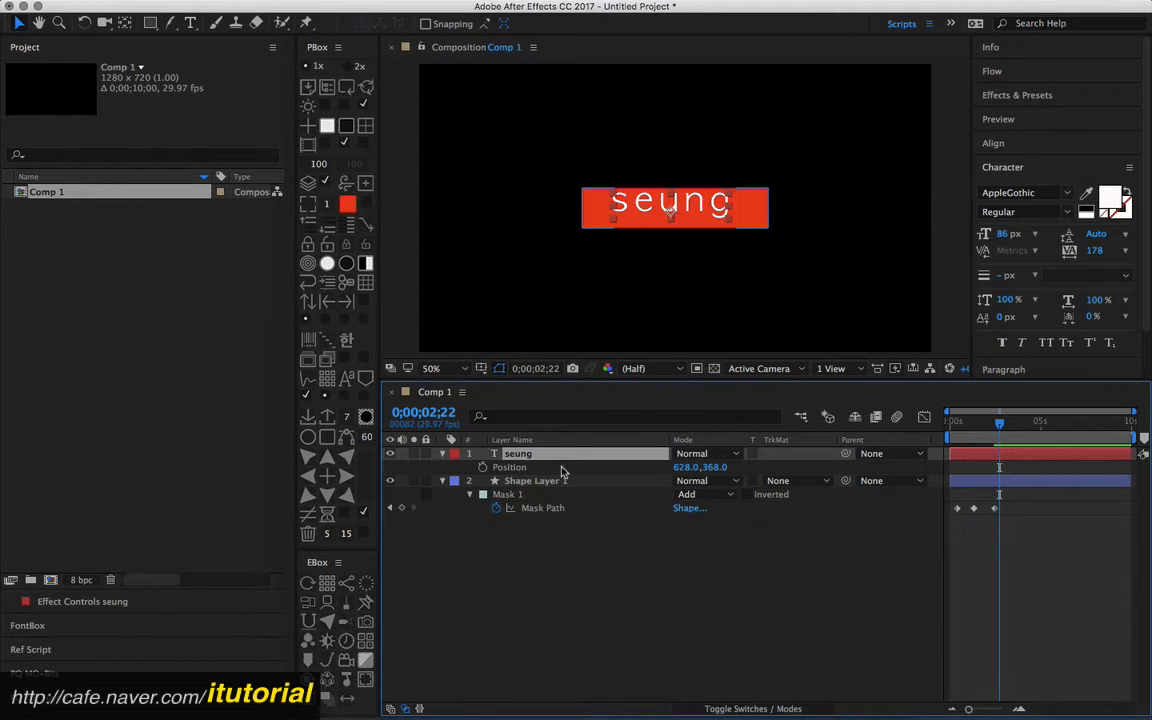
left_click(535, 487)
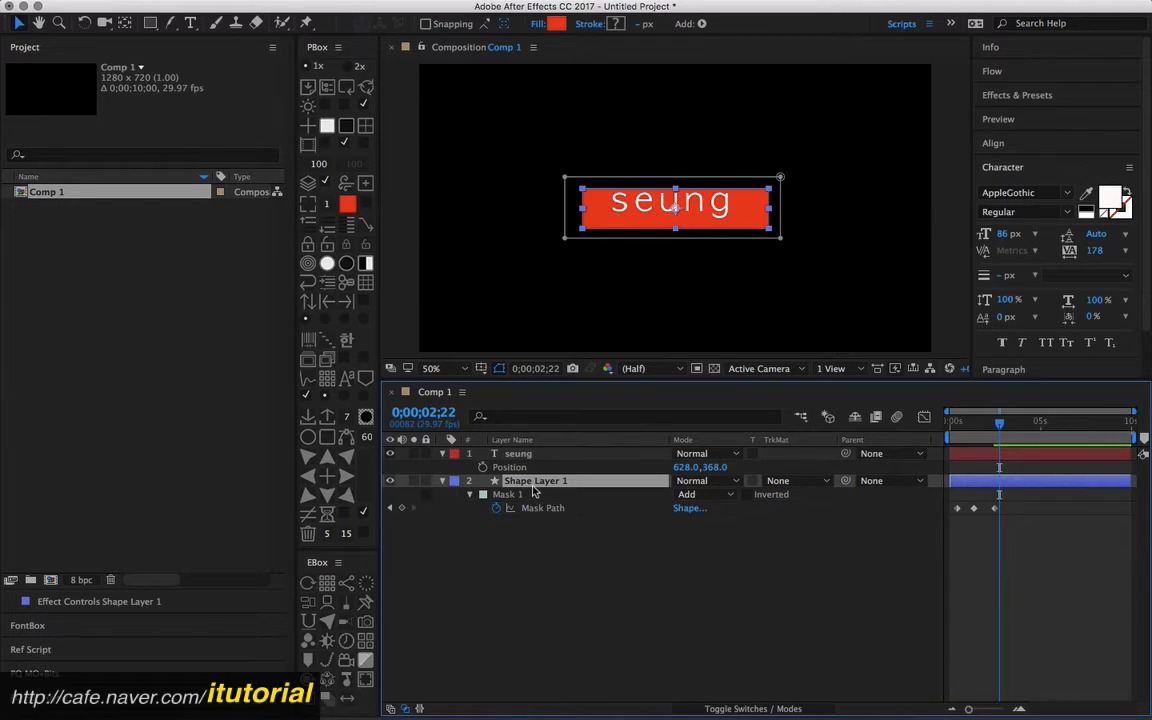
key("p")
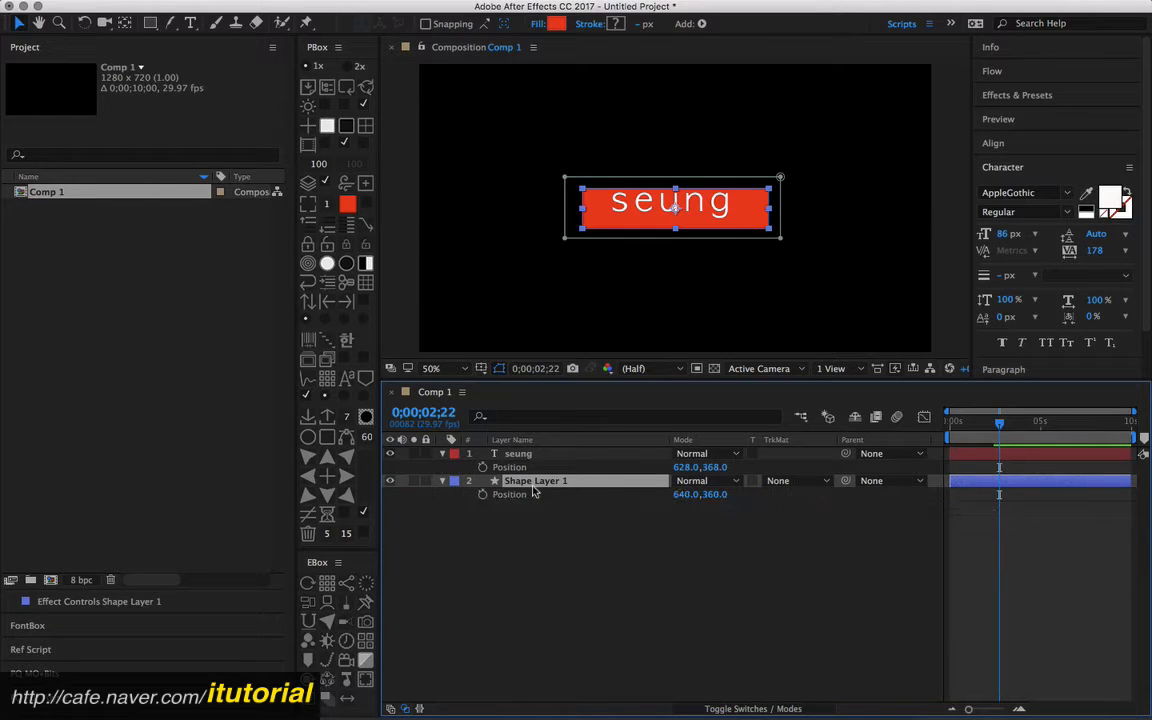
Step: Set the text layer's Position to 640, 360 to match Shape Layer 1
left_click(686, 468)
type("640")
key("Return")
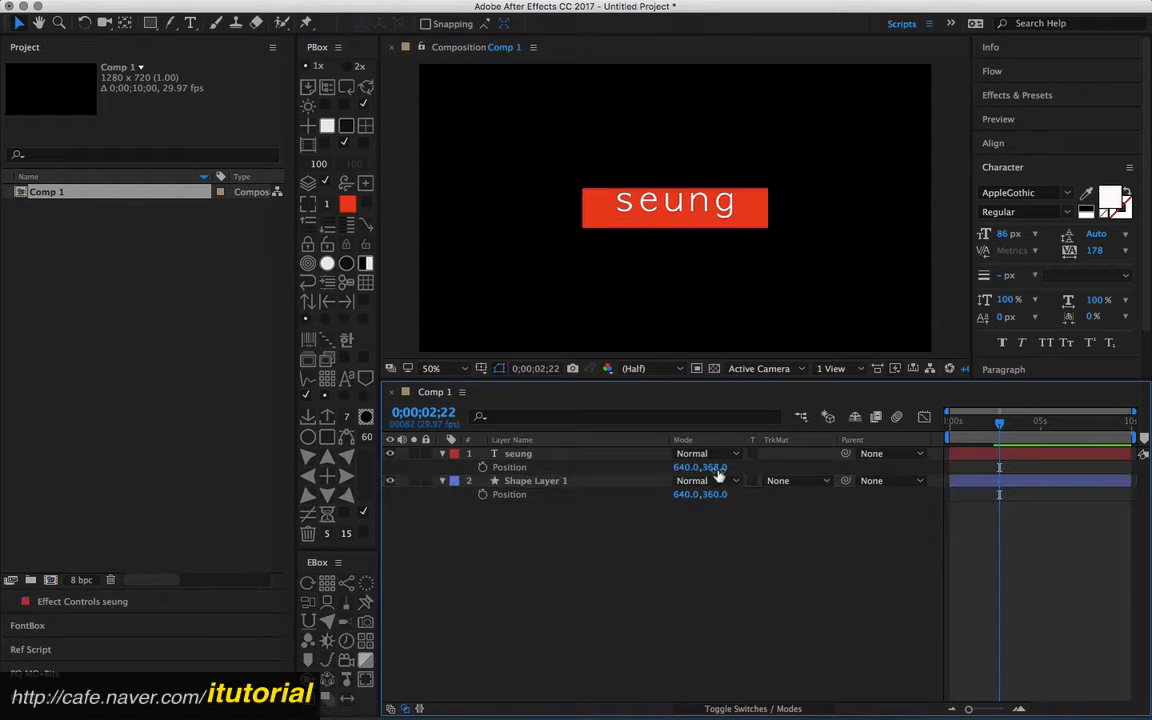
left_click(716, 467)
type("3")
key("Return")
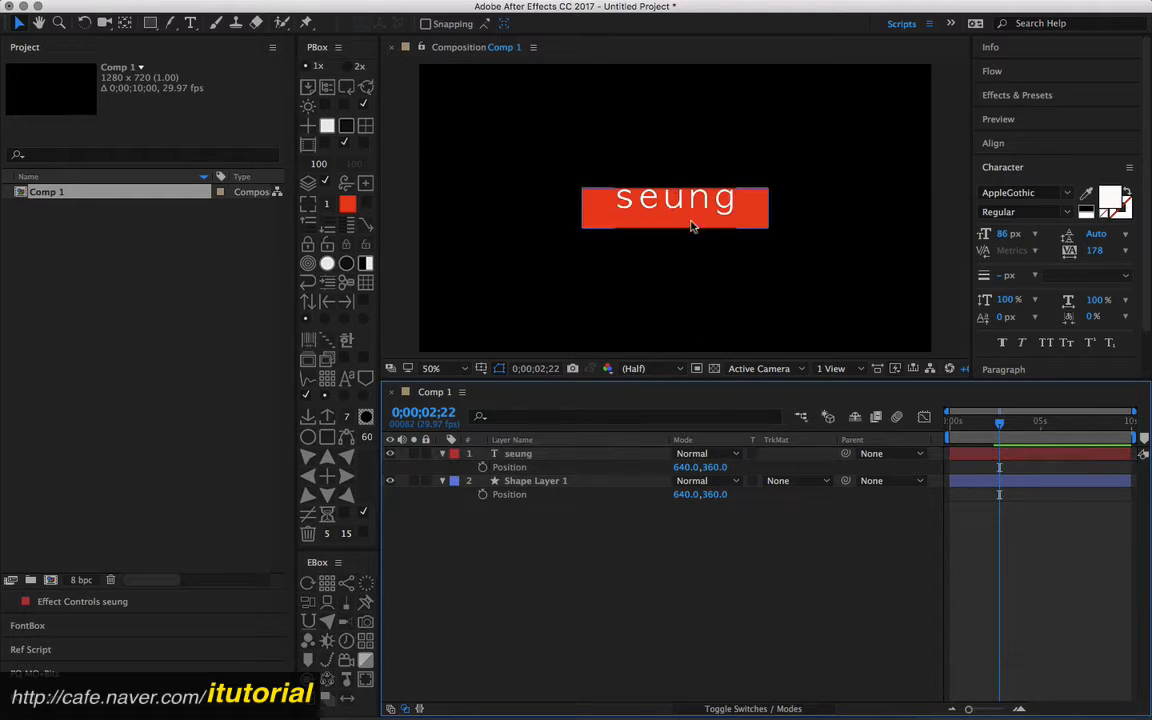
Step: Copy the animated Mask 1 from Shape Layer 1 and paste it onto the text layer at 0;00;00;12
left_click(540, 482)
key("m")
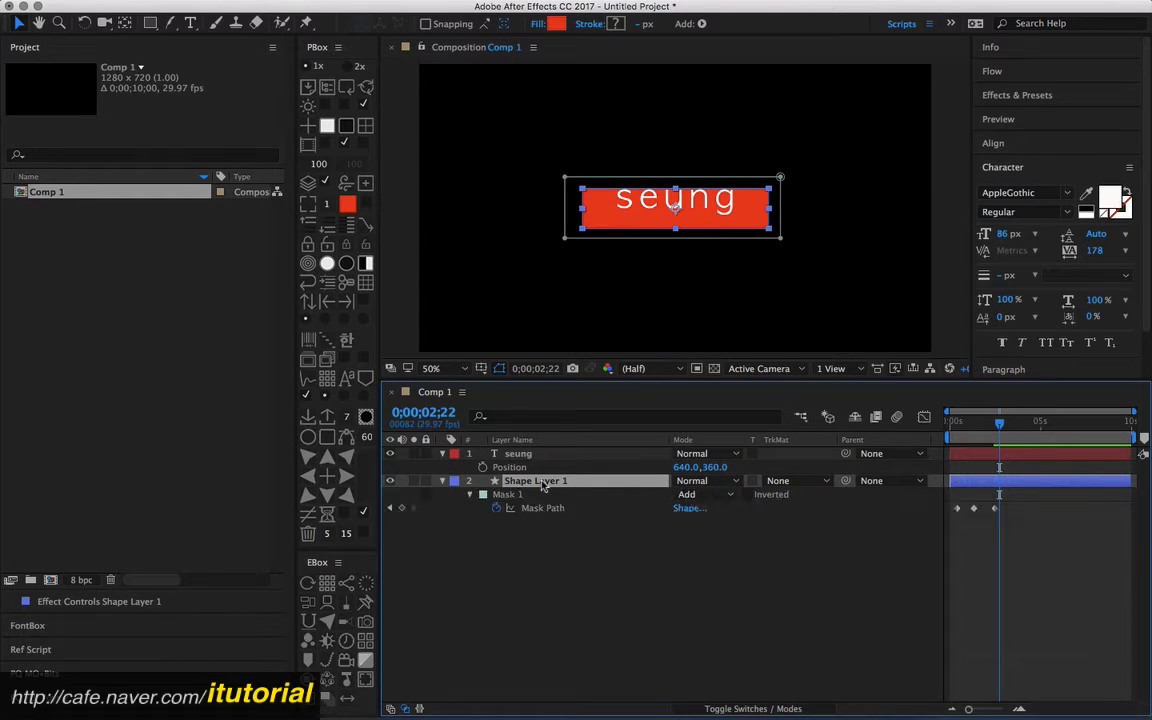
left_click(528, 510)
key("super+c")
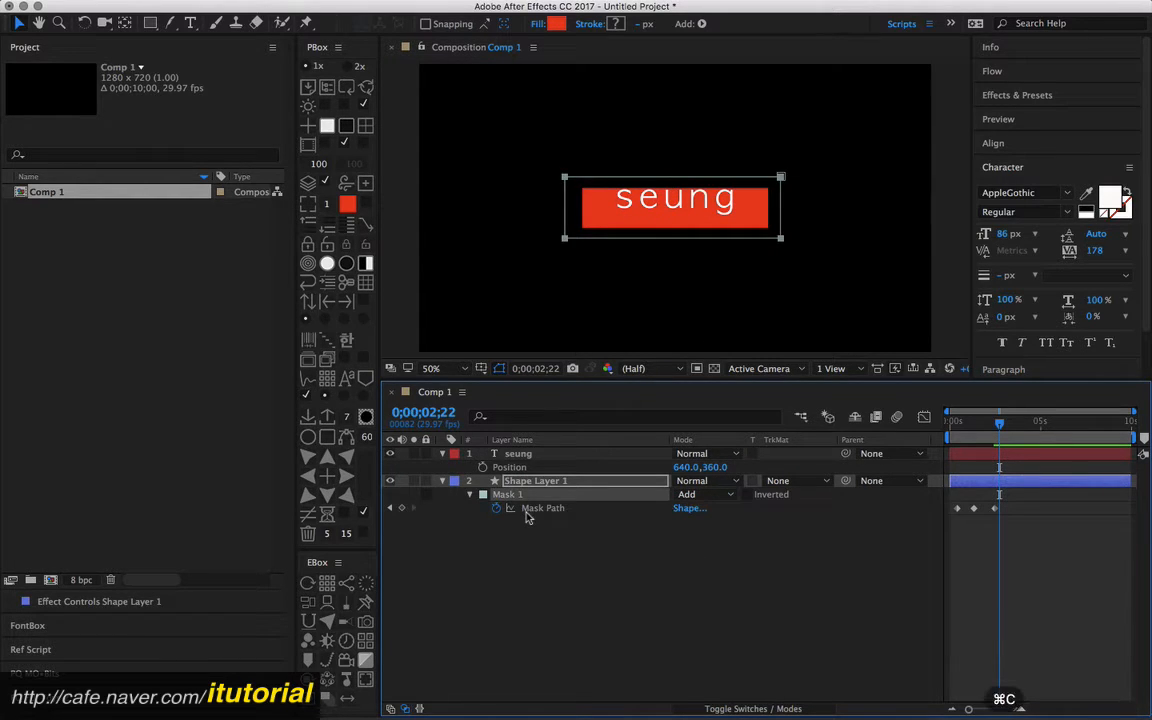
left_click(518, 453)
left_click_drag(975, 422, 958, 425)
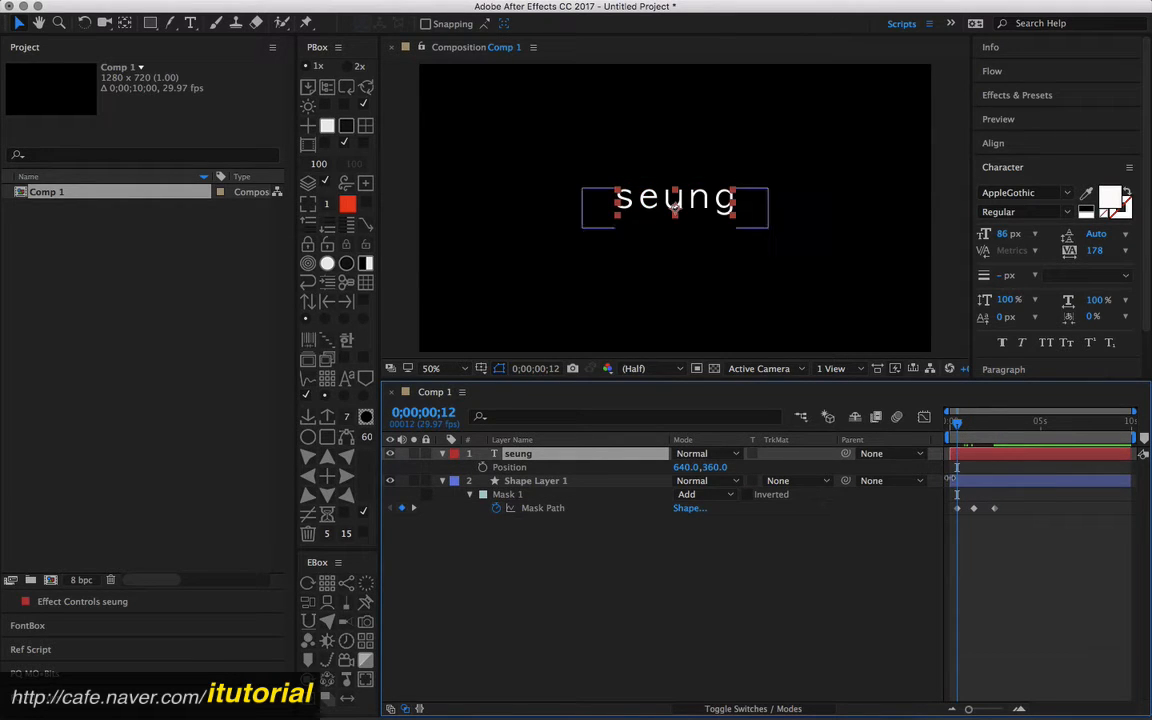
key("super+v")
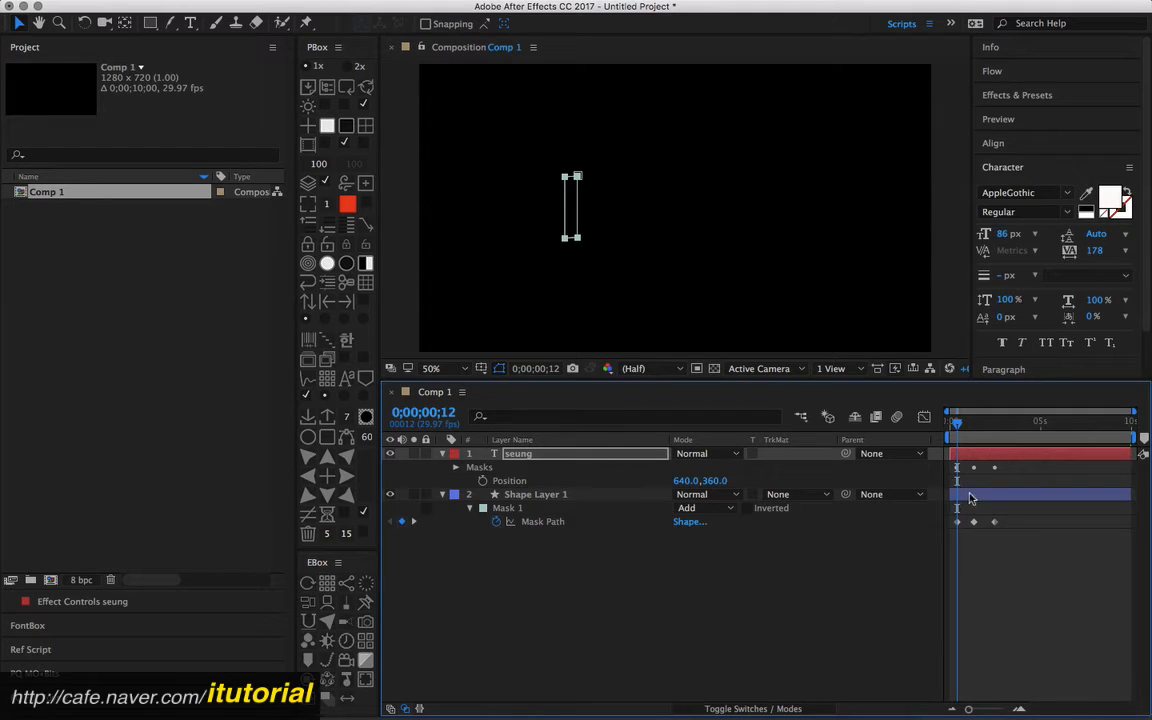
Step: Compare the masks on the text layer and Shape Layer 1 and scrub through their animation to 0;00;01;20
left_click(970, 497)
left_click(970, 457)
left_click(970, 495)
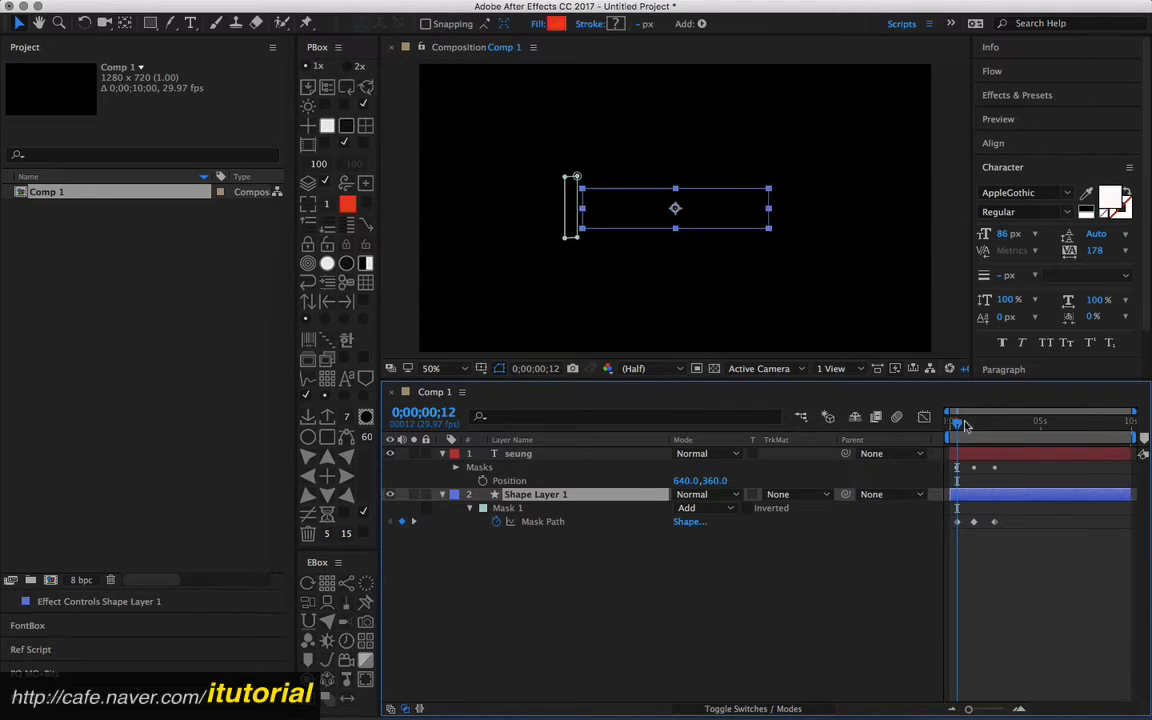
mouse_move(963, 425)
left_mouse_down()
mouse_move(995, 426)
mouse_move(983, 426)
left_mouse_up()
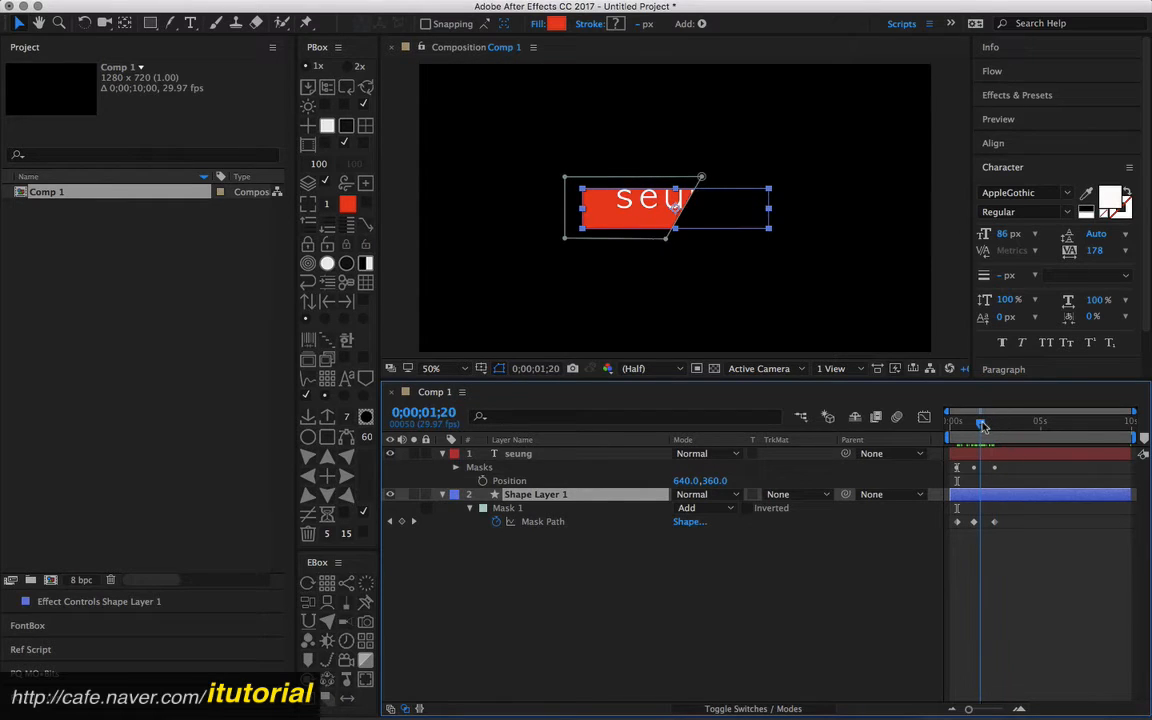
Step: Delete the centre-aligned text layer, leaving only the masked Shape Layer 1
left_click(545, 456)
key("Delete")
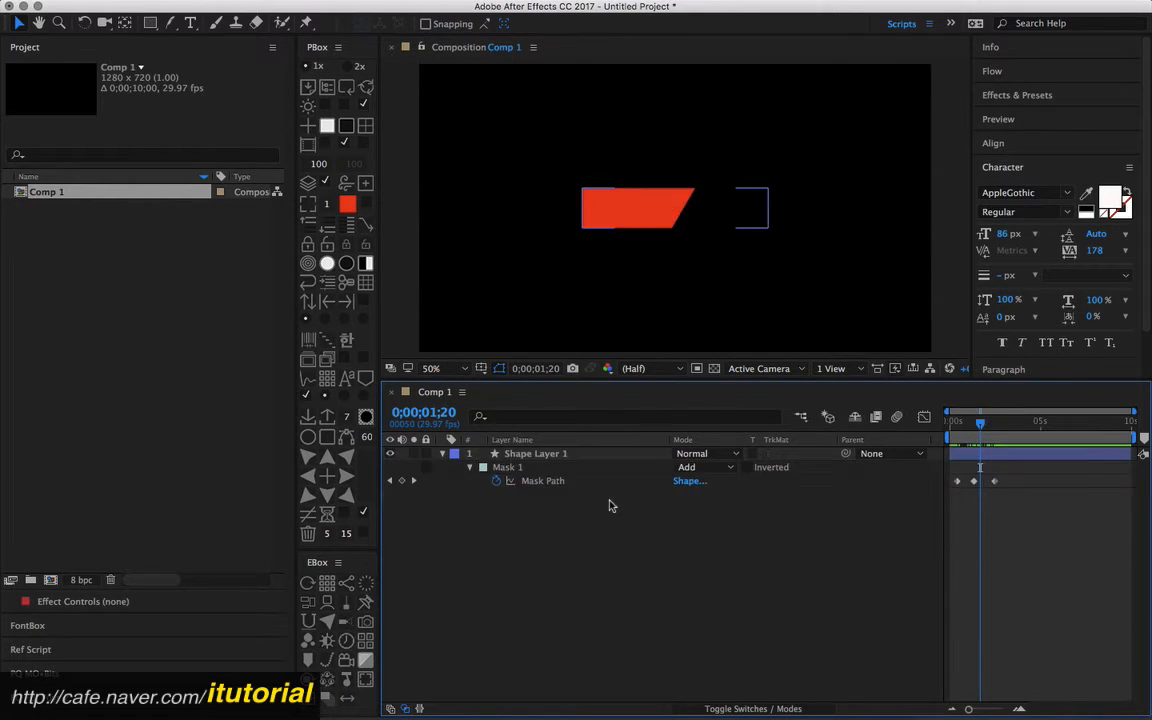
left_click(612, 505)
Step: Add a left-aligned text layer over the red shape containing a short personal name
left_click(190, 22)
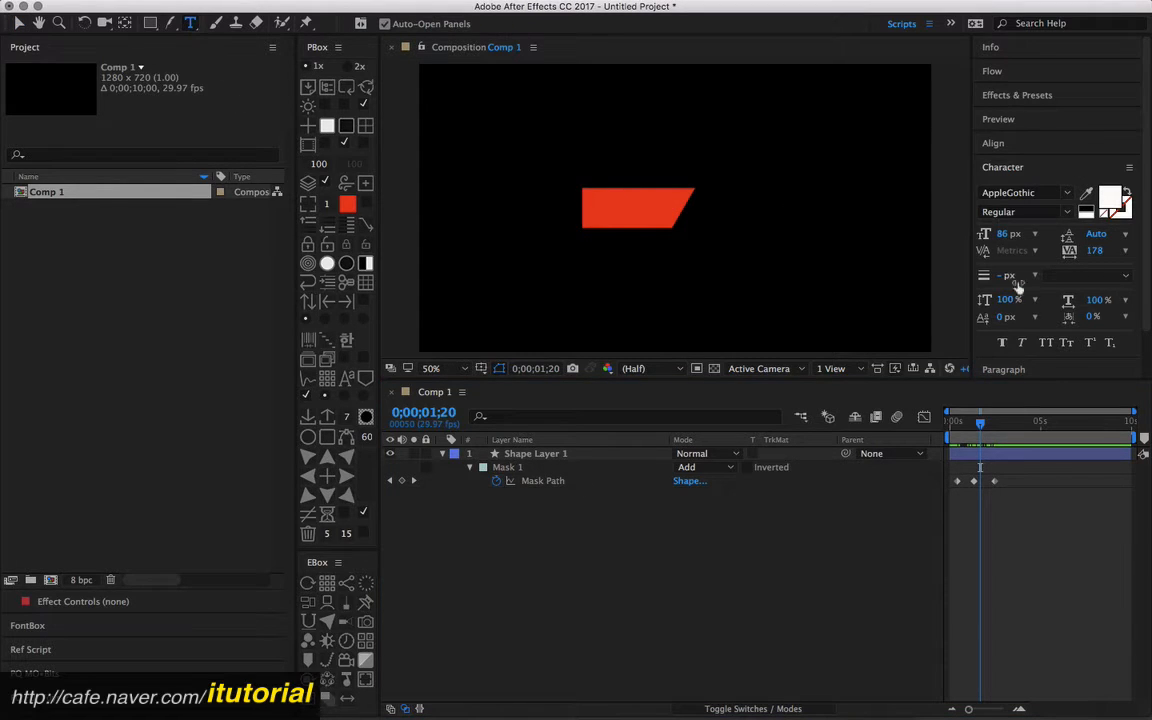
left_click(1001, 369)
left_click(986, 214)
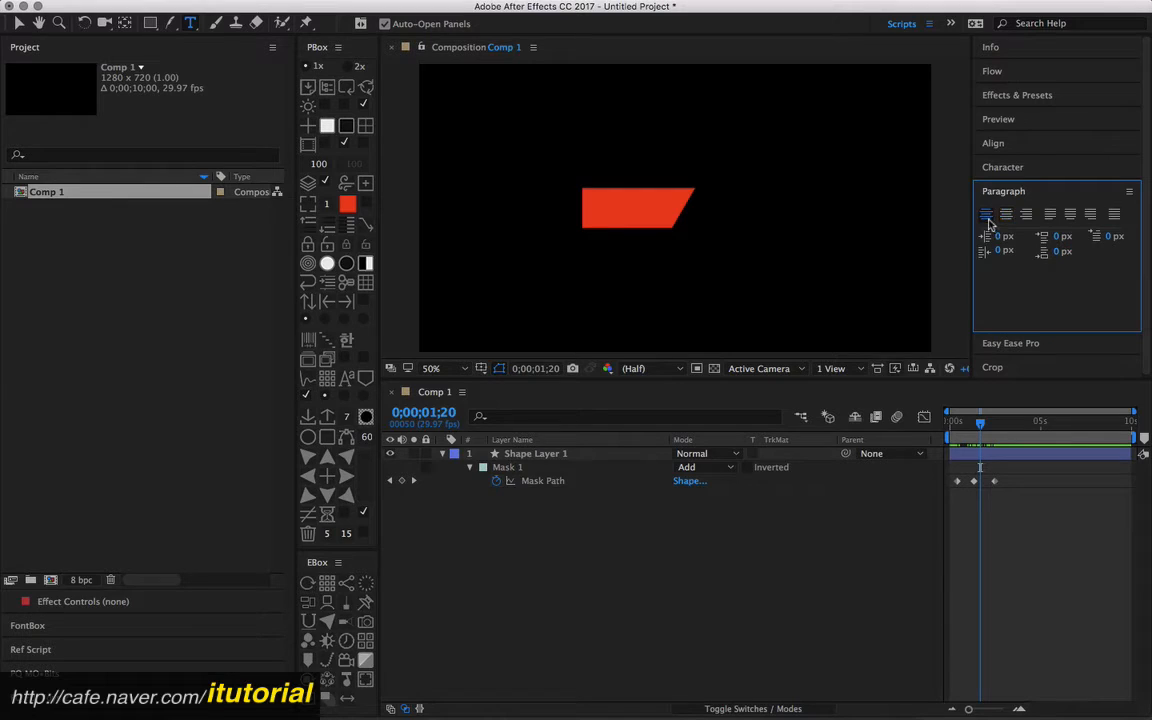
left_click(600, 212)
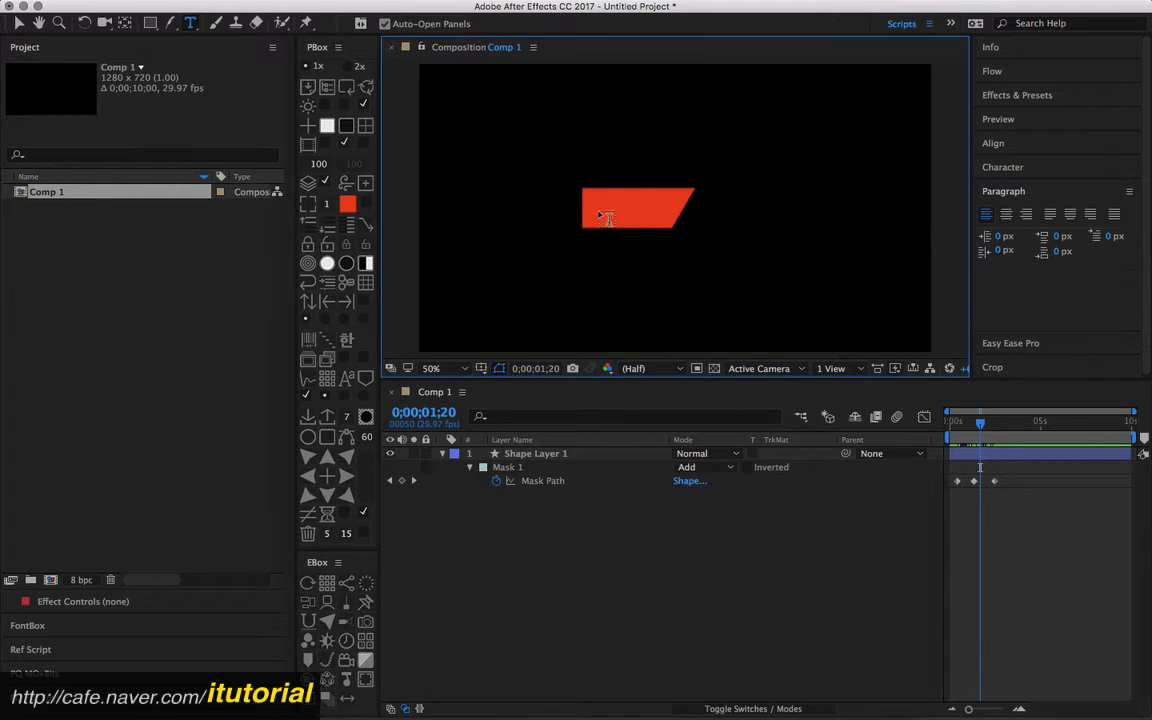
type("seung")
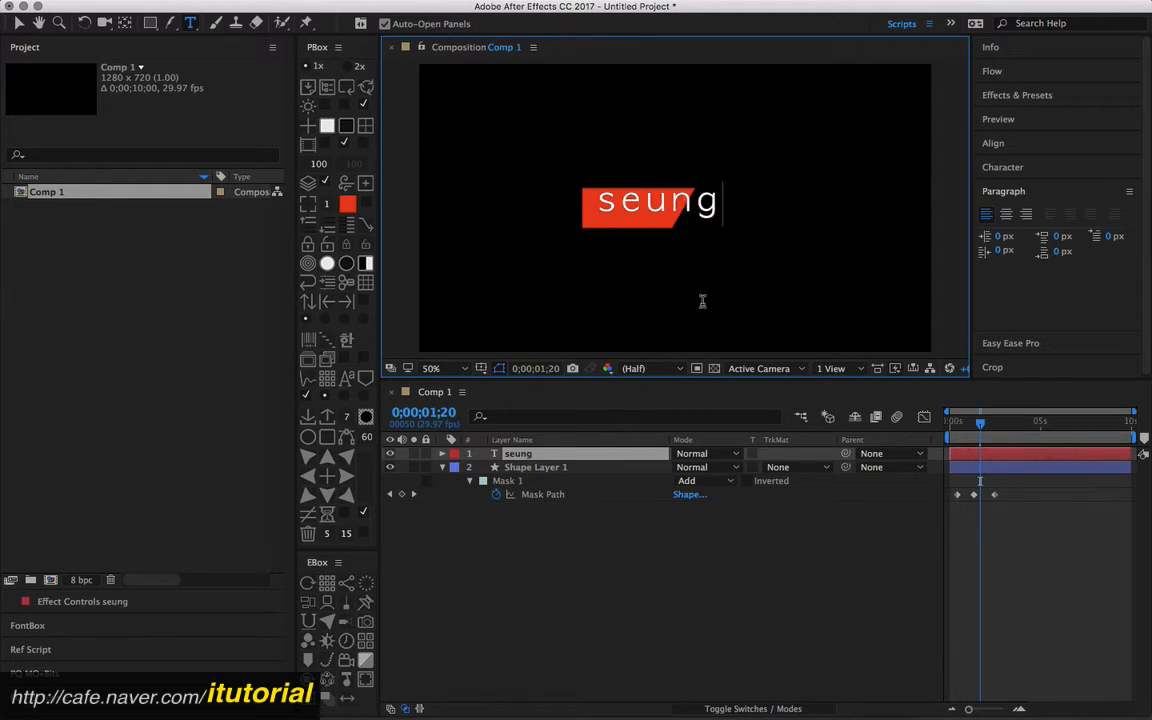
Step: Copy the animated Mask 1 from Shape Layer 1 and paste it onto the left-aligned text layer at 0;00;00;12
left_click_drag(980, 422, 1005, 432)
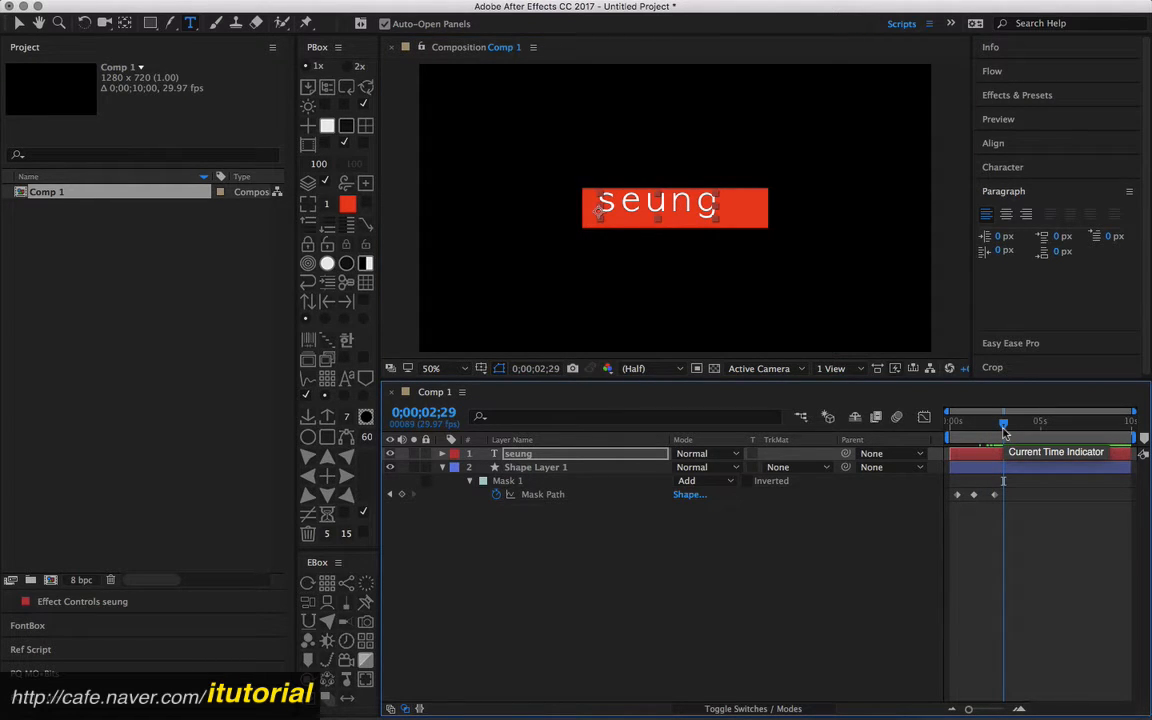
left_click(509, 482)
key("super+c")
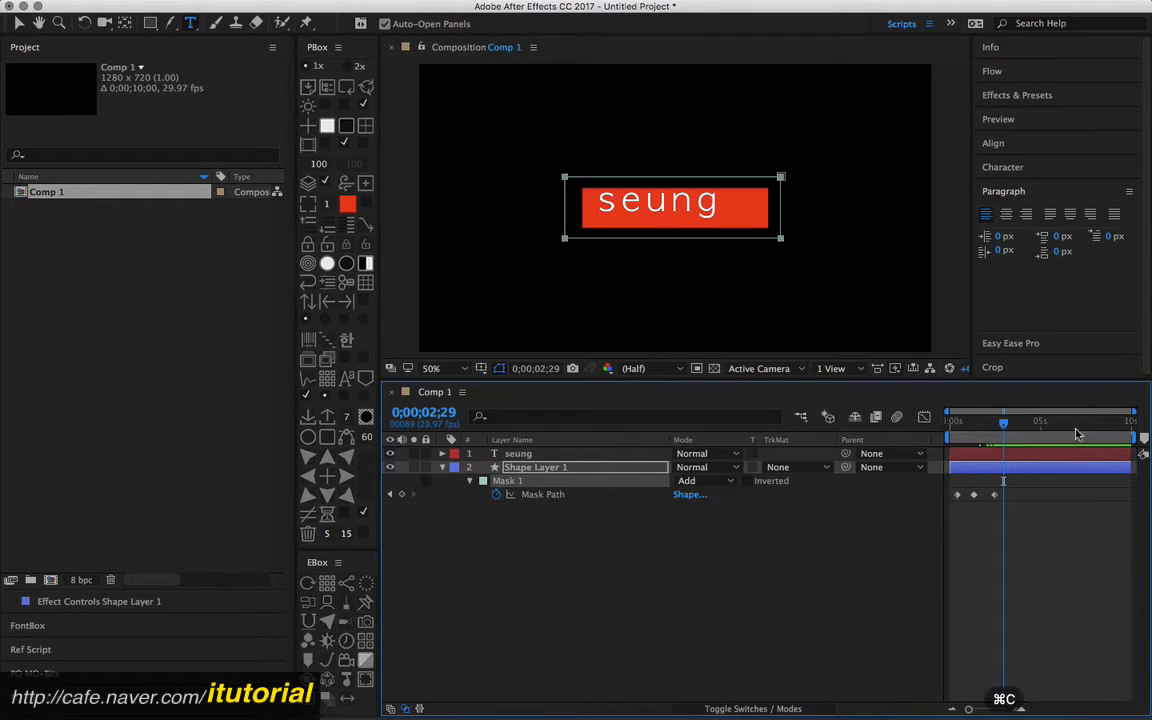
left_click_drag(998, 430, 956, 430)
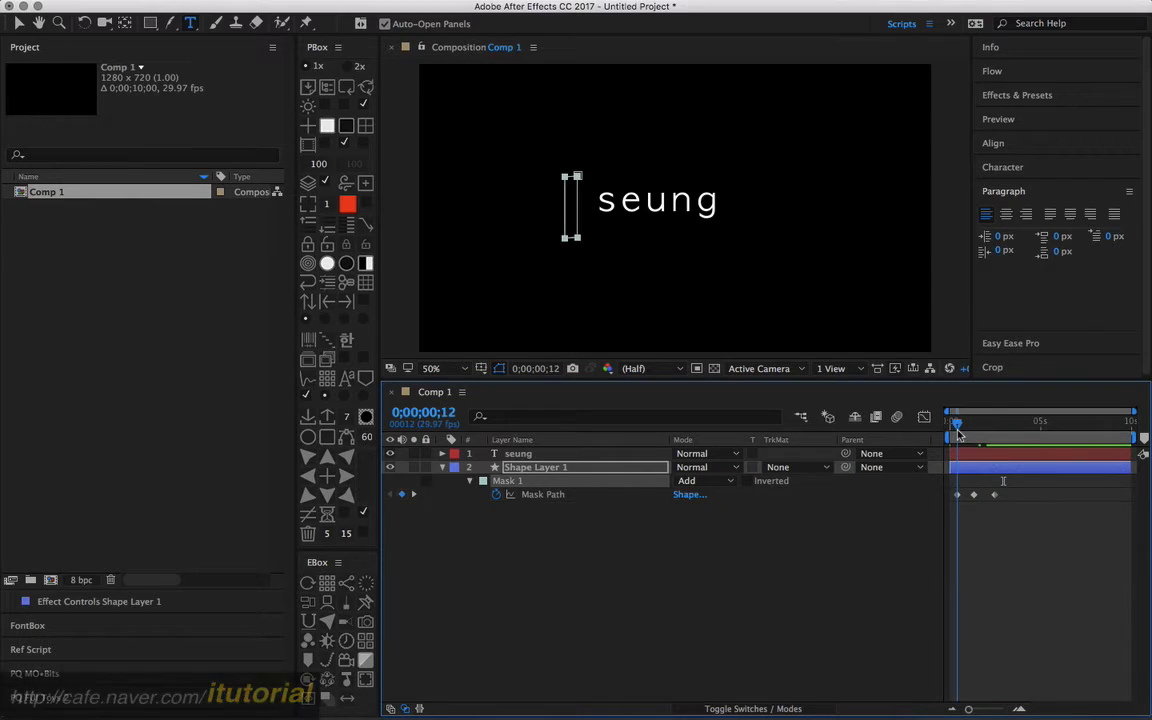
left_click(963, 456)
key("super+v")
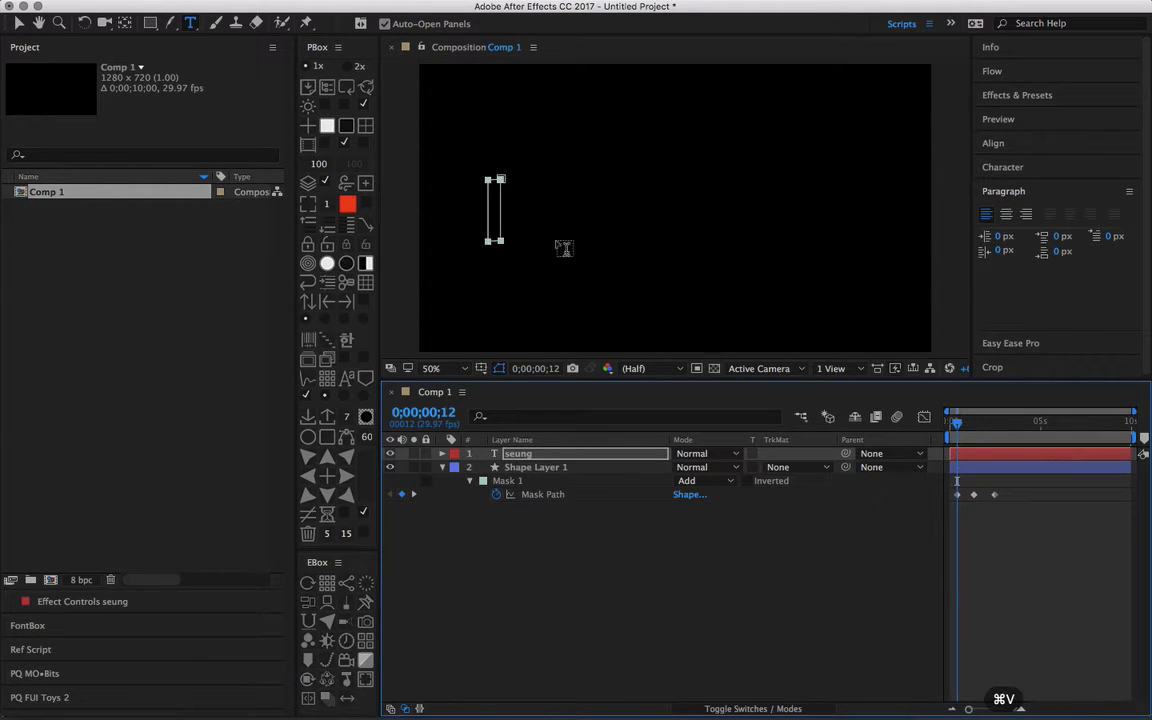
Step: Compare where the mask sits on the text layer and on Shape Layer 1, and reveal the text layer's keyframed Mask Path
left_click(963, 467)
left_click(963, 456)
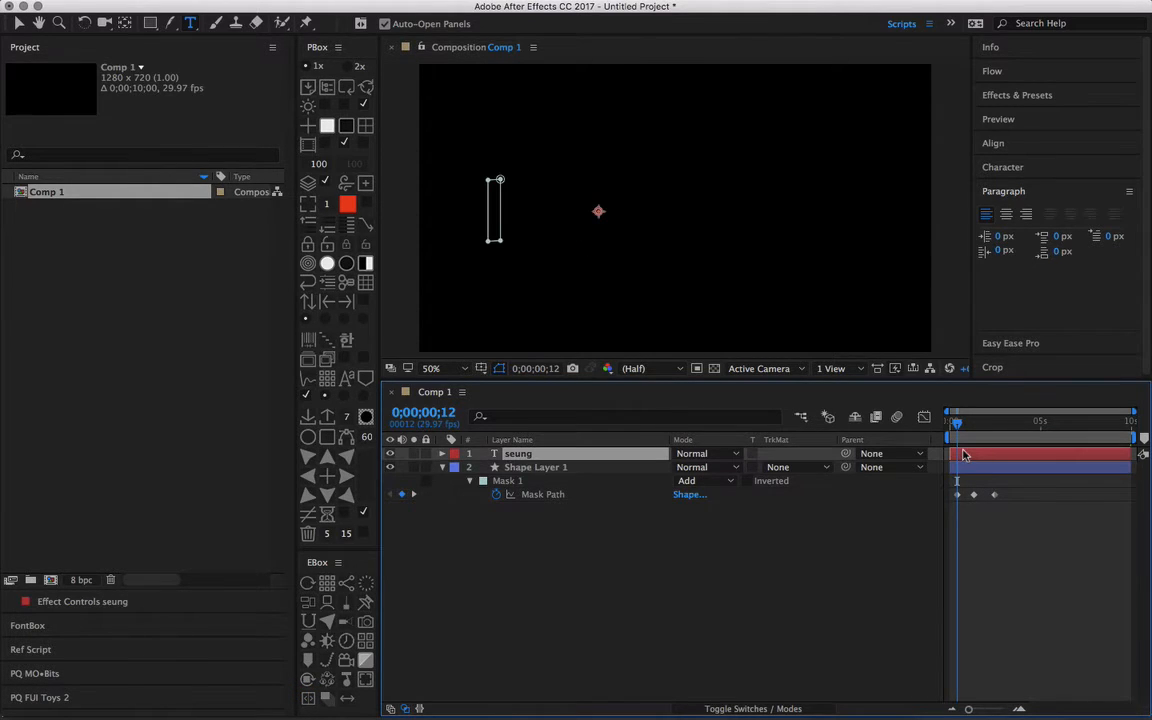
left_click(963, 467)
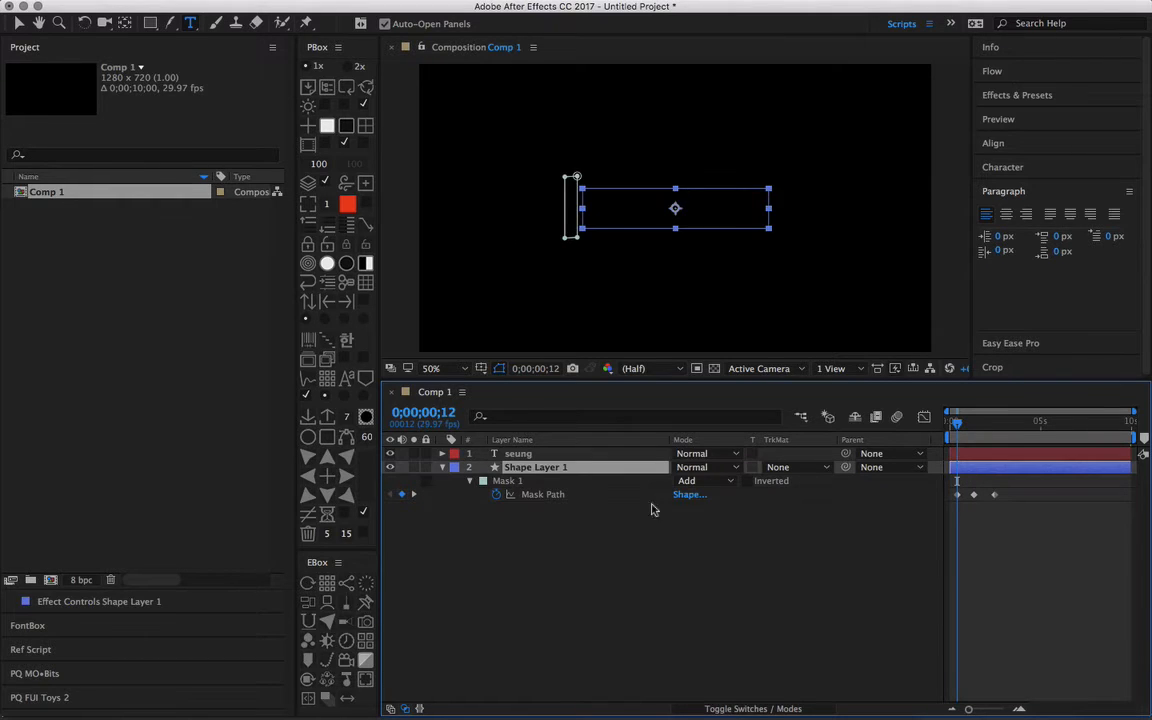
left_click(559, 517)
left_click(526, 456)
key("u")
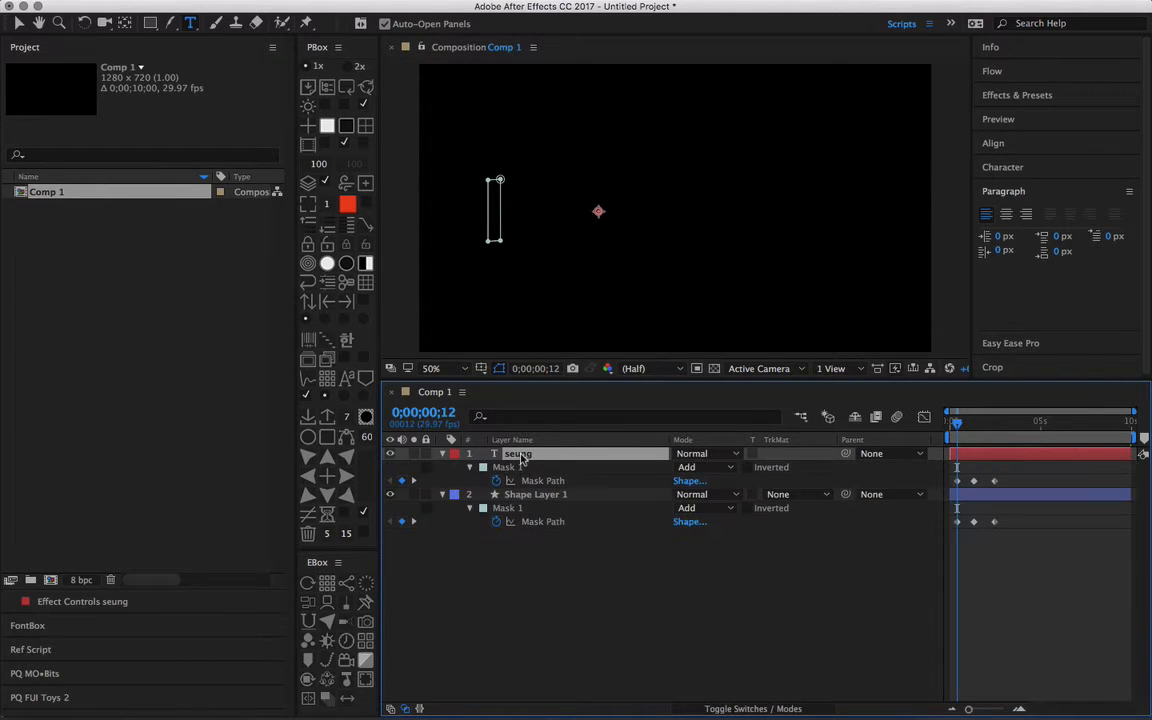
Step: Inspect the Mask Shape bounding-box values of Shape Layer 1's mask and the text layer's mask without changing them
left_click(690, 521)
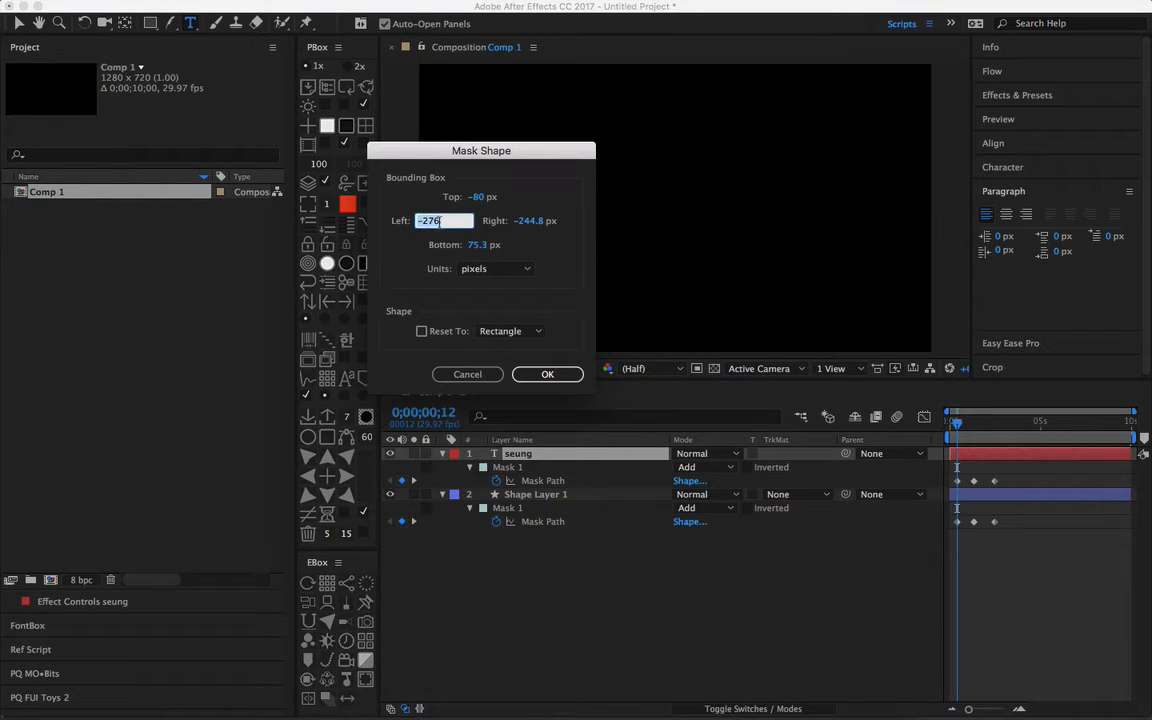
left_click(467, 374)
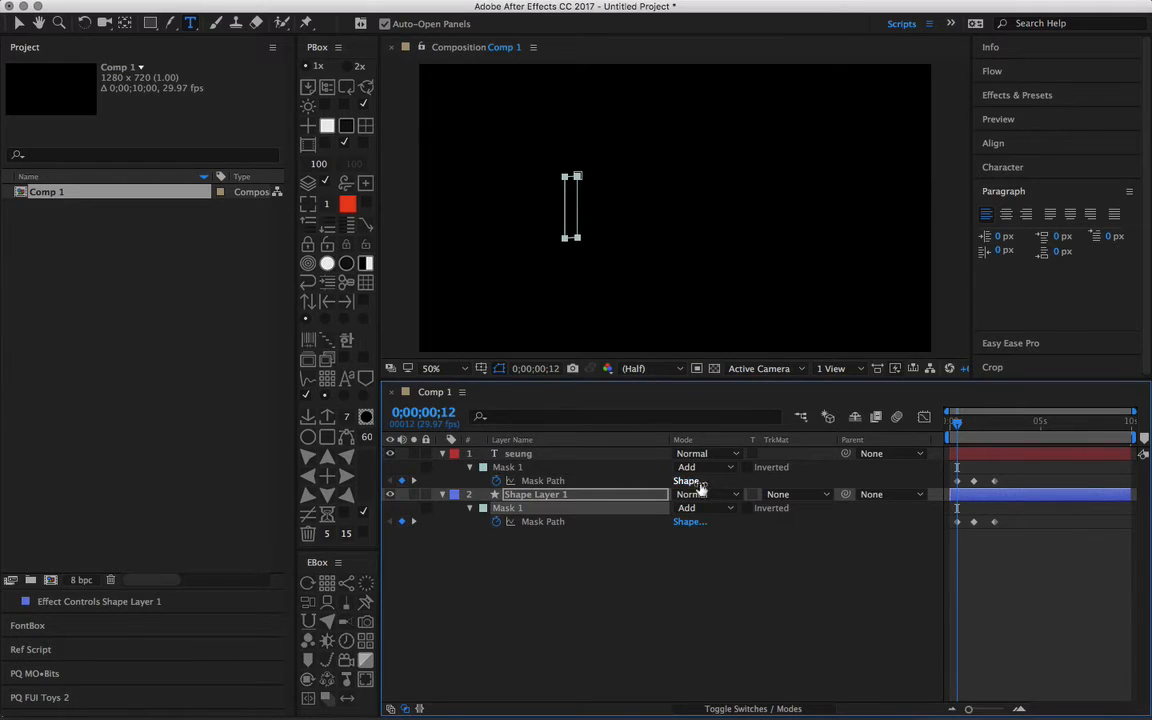
left_click(690, 481)
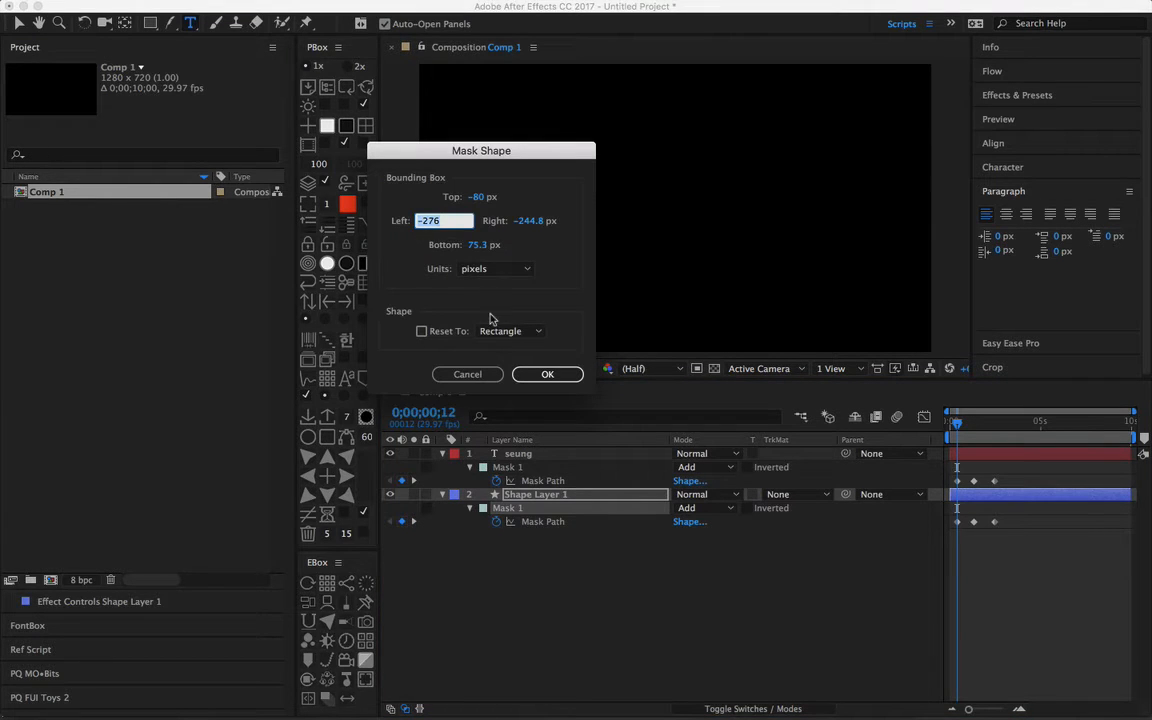
left_click(488, 378)
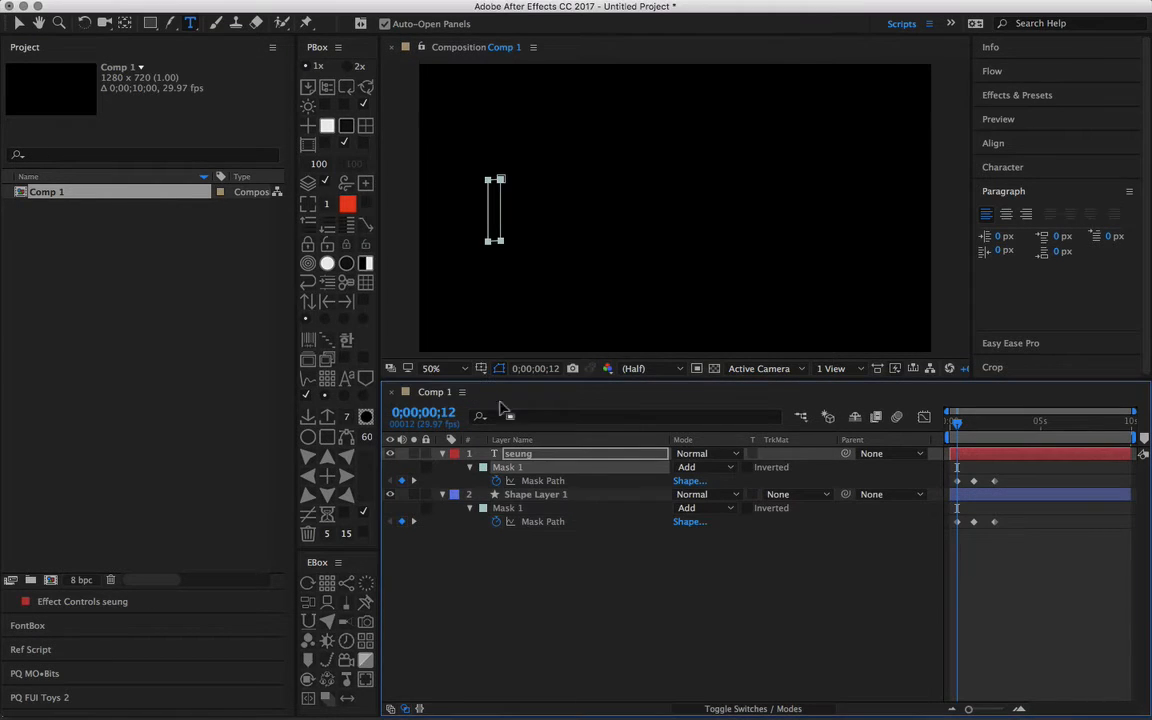
Step: Compare the mask position relative to the anchor point on the text layer and on Shape Layer 1
left_click(528, 456)
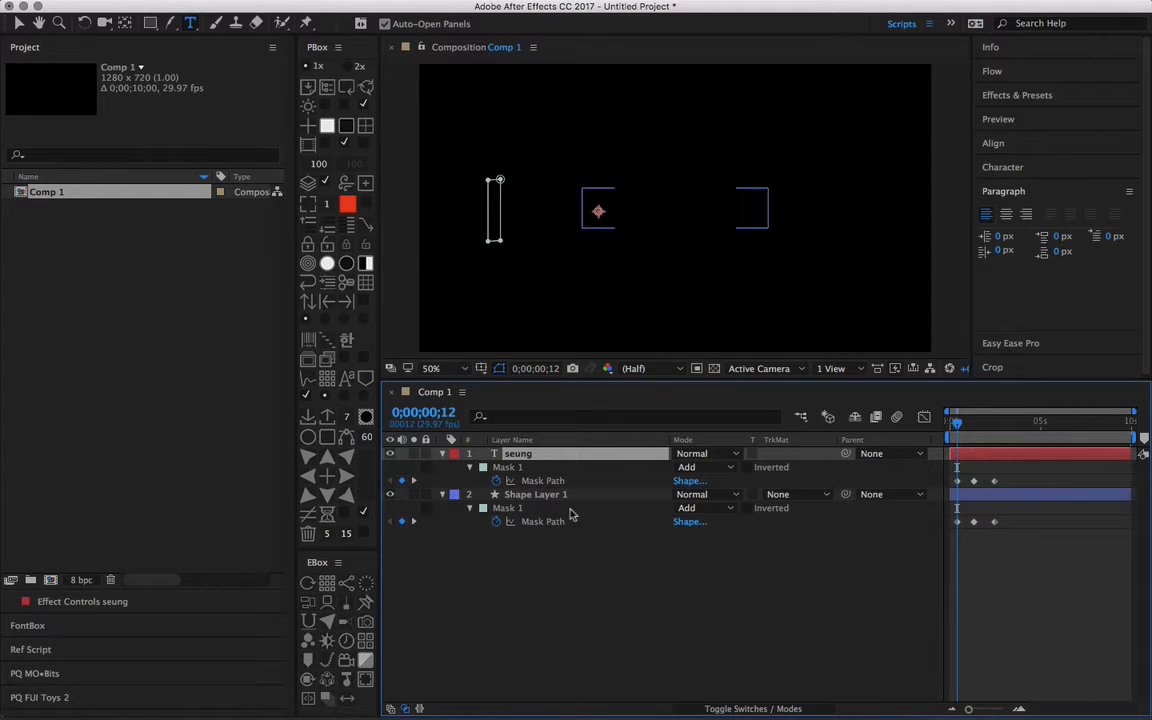
left_click(546, 500)
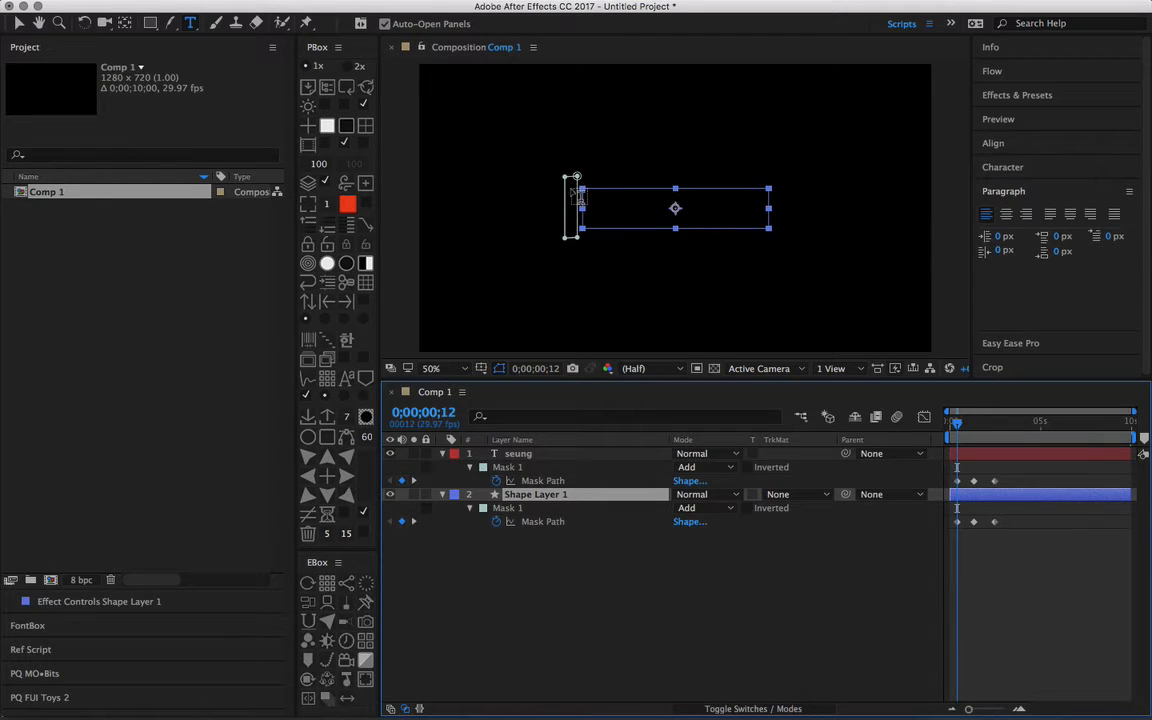
left_click(522, 455)
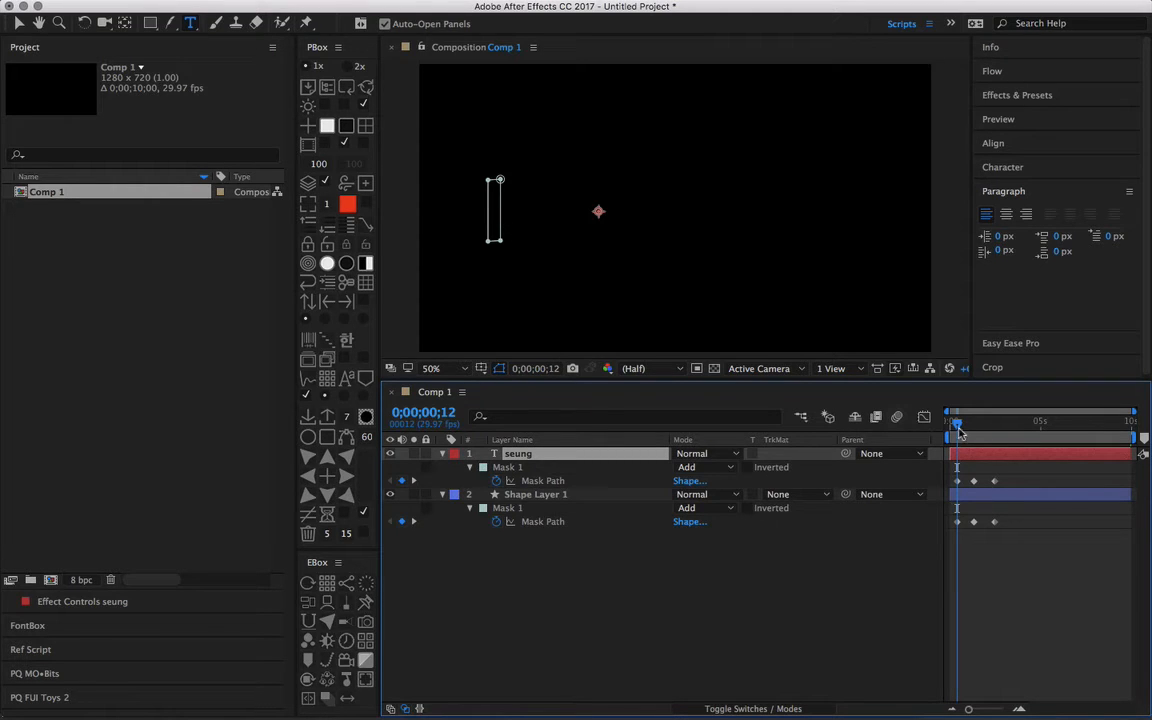
mouse_move(958, 428)
left_mouse_down()
mouse_move(995, 428)
mouse_move(957, 425)
left_mouse_up()
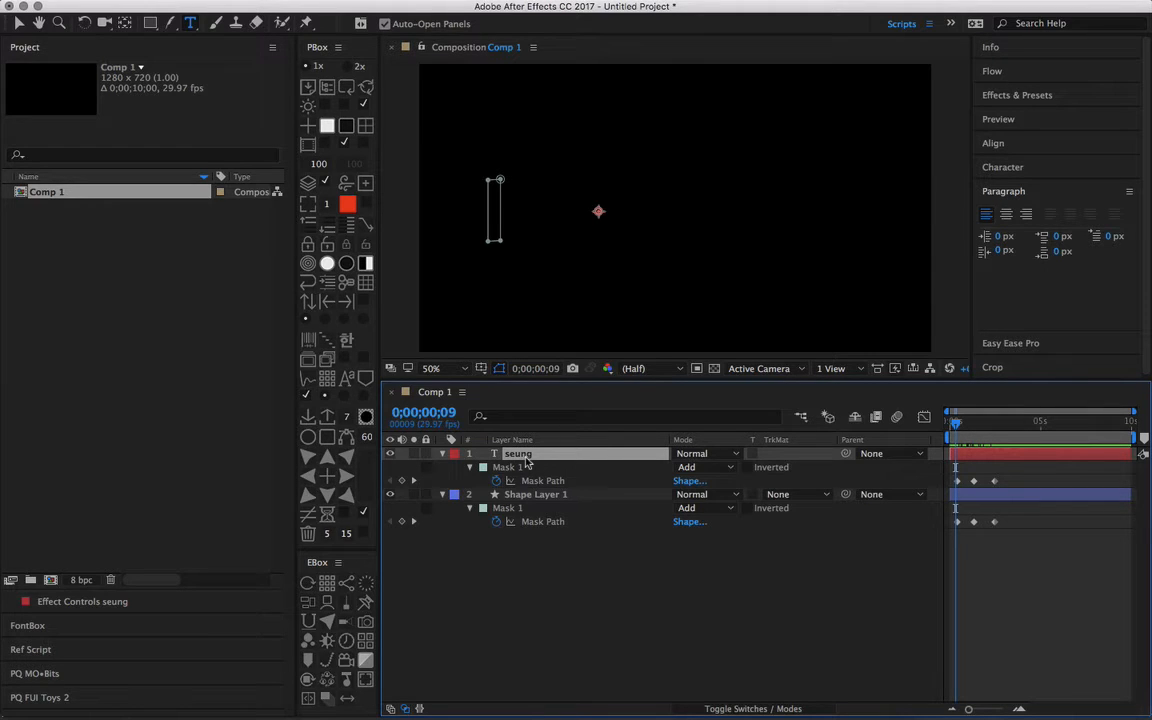
Step: Delete the left-aligned text layer, select Shape Layer 1 and set the current time to 0;00;03;01
key("Delete")
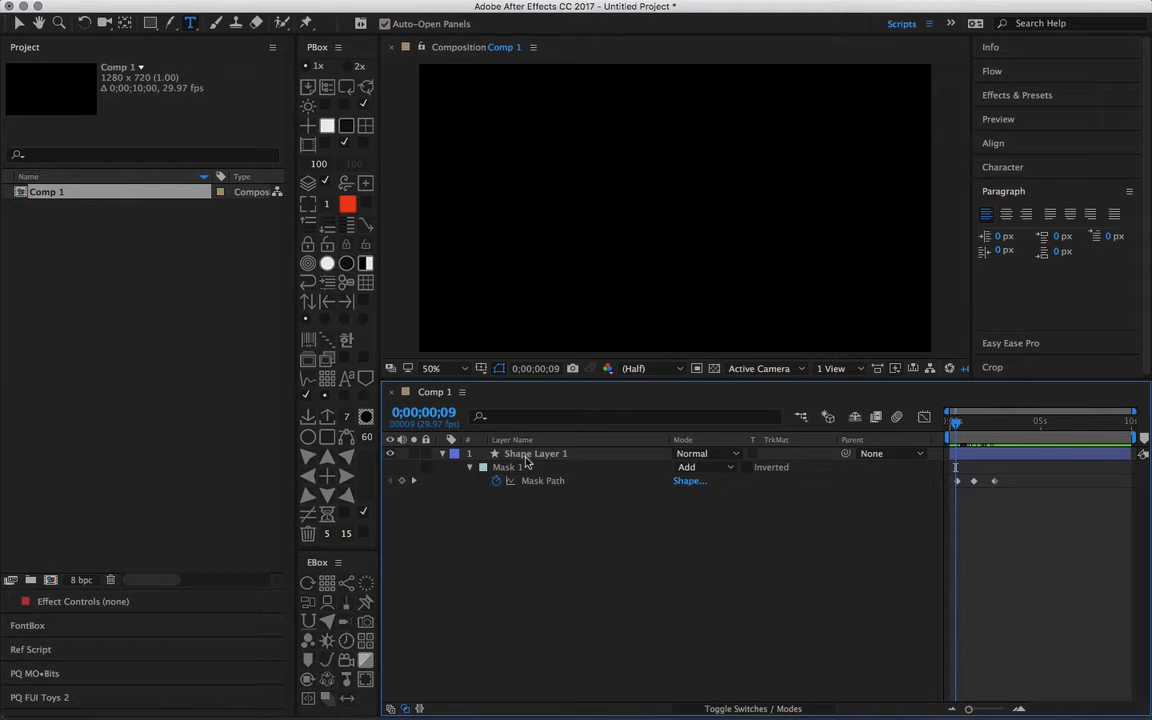
left_click(527, 457)
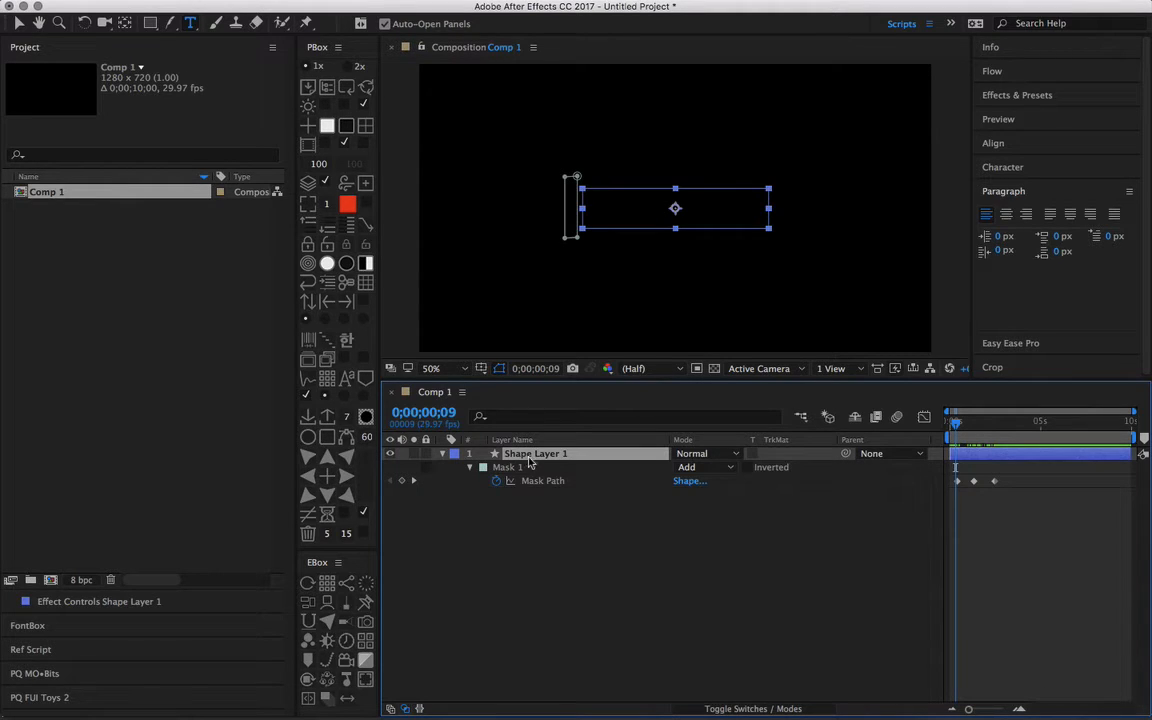
left_click(1006, 428)
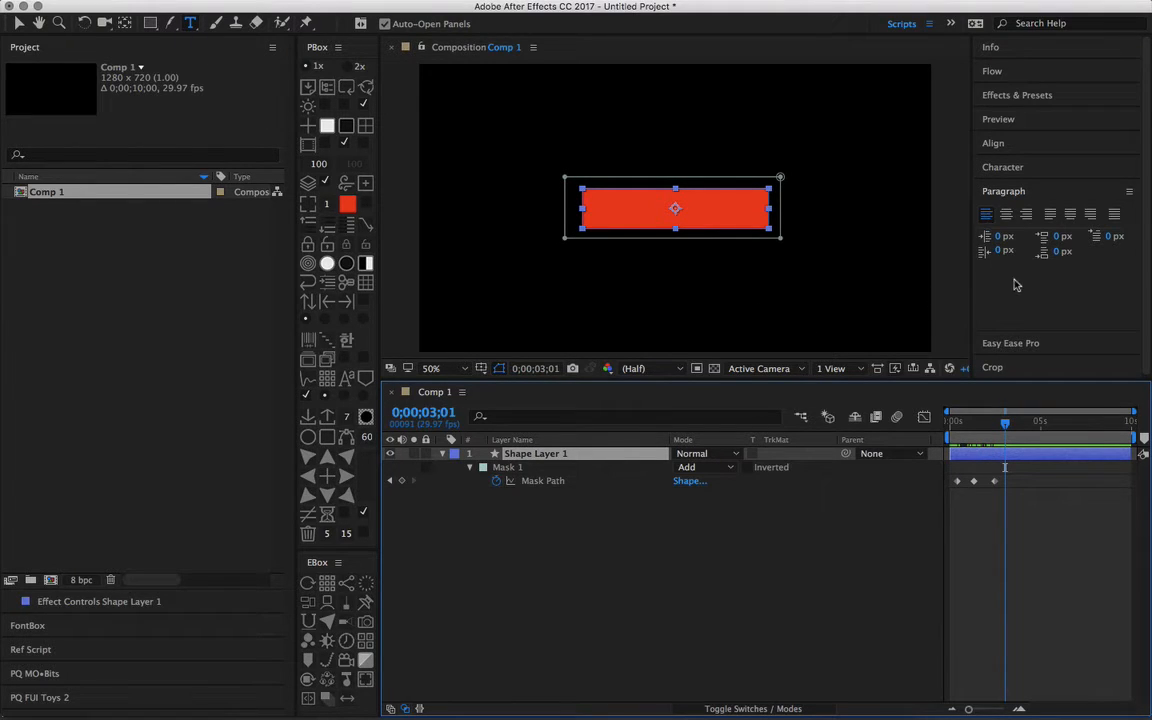
Step: Create another left-aligned text layer containing a user name and place it over the red rectangle
left_click(512, 112)
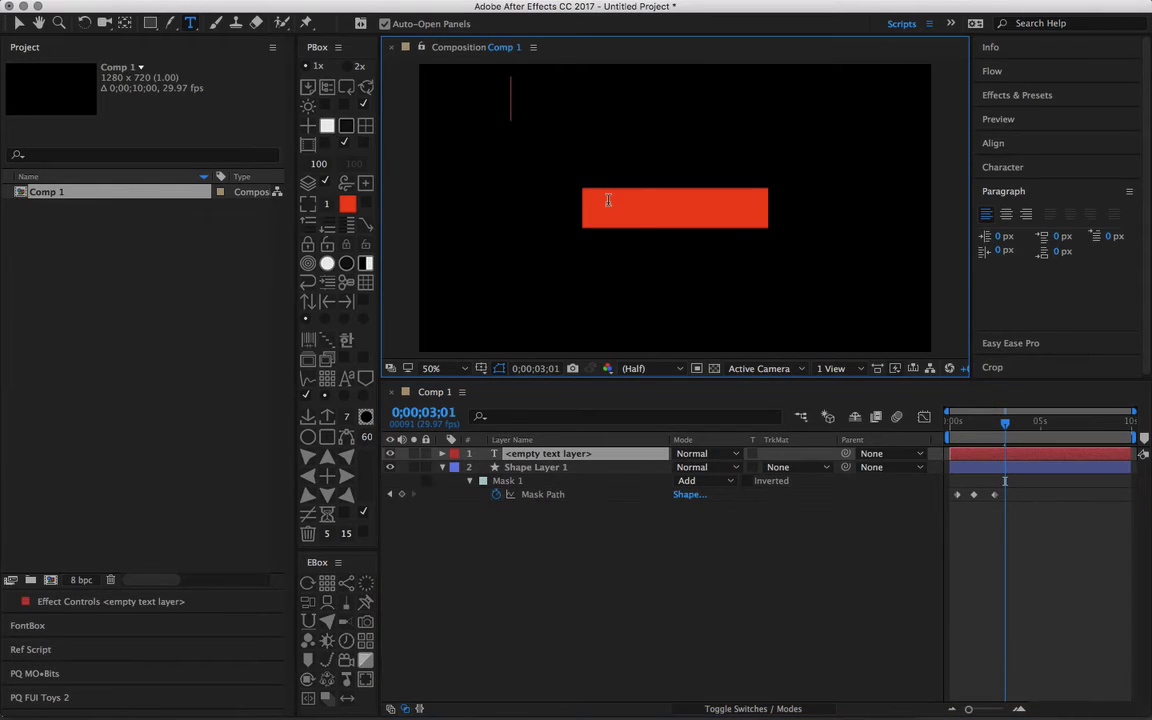
type("jaehiekr")
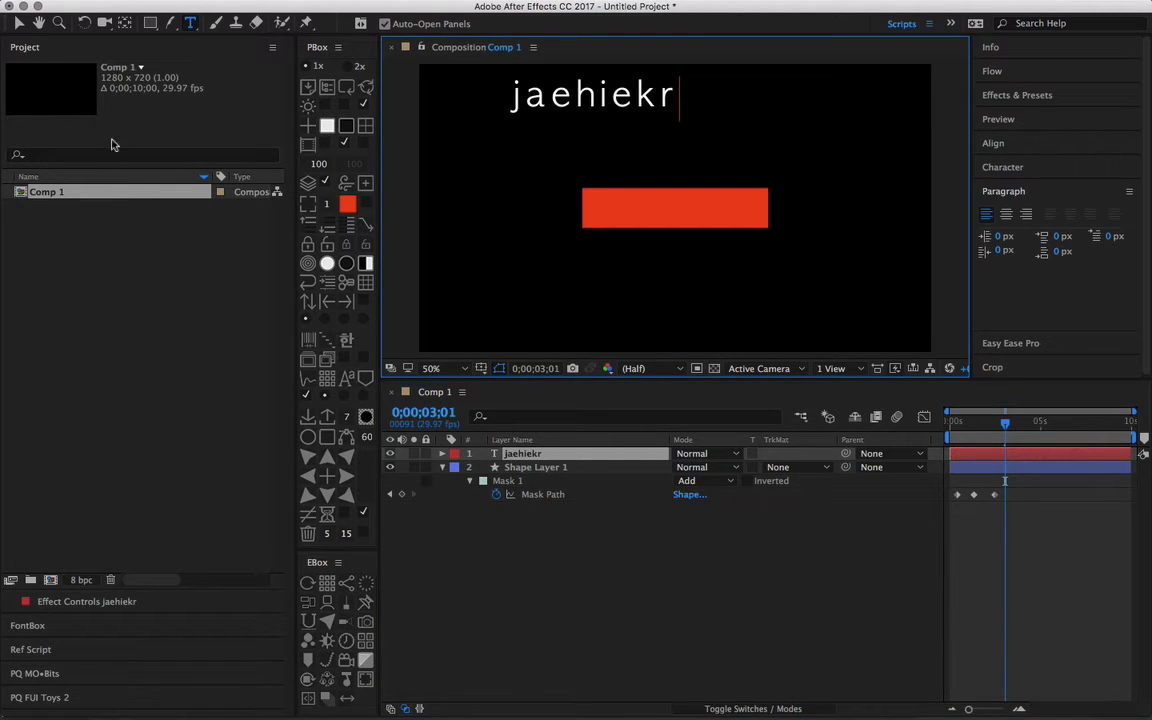
left_click(19, 22)
left_click_drag(622, 100, 704, 208)
left_click(537, 454)
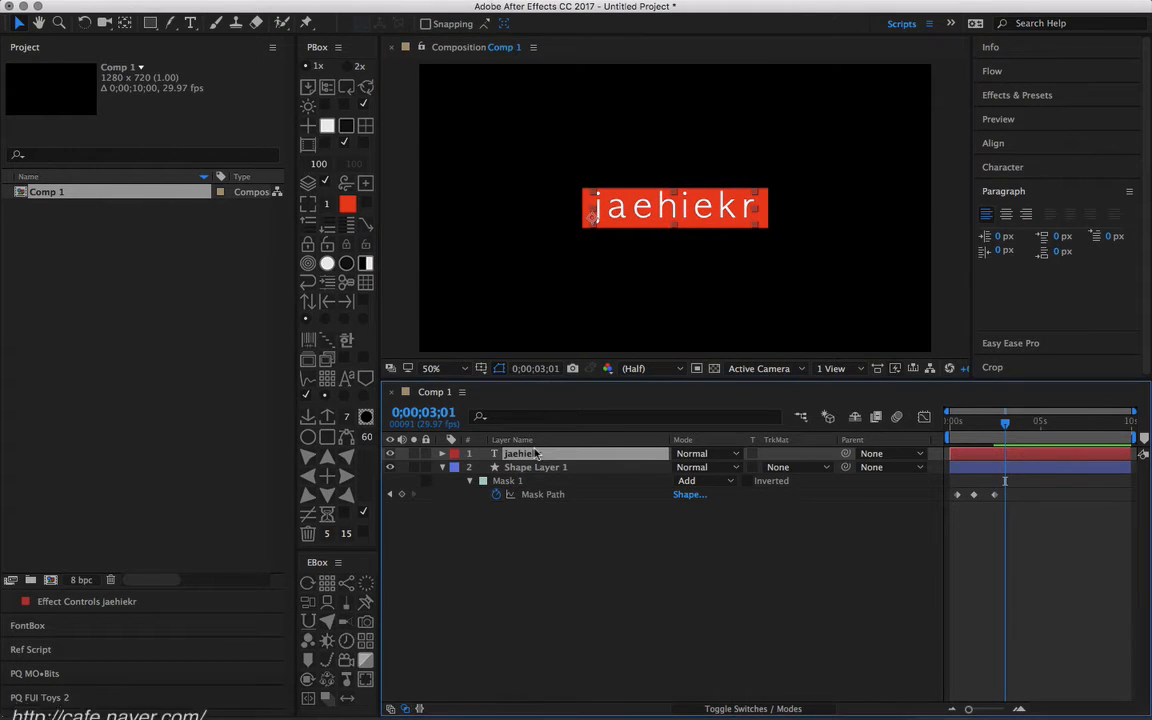
Step: Pre-compose the text layer, moving all attributes into the new composition and keeping the suggested name
left_click(309, 9)
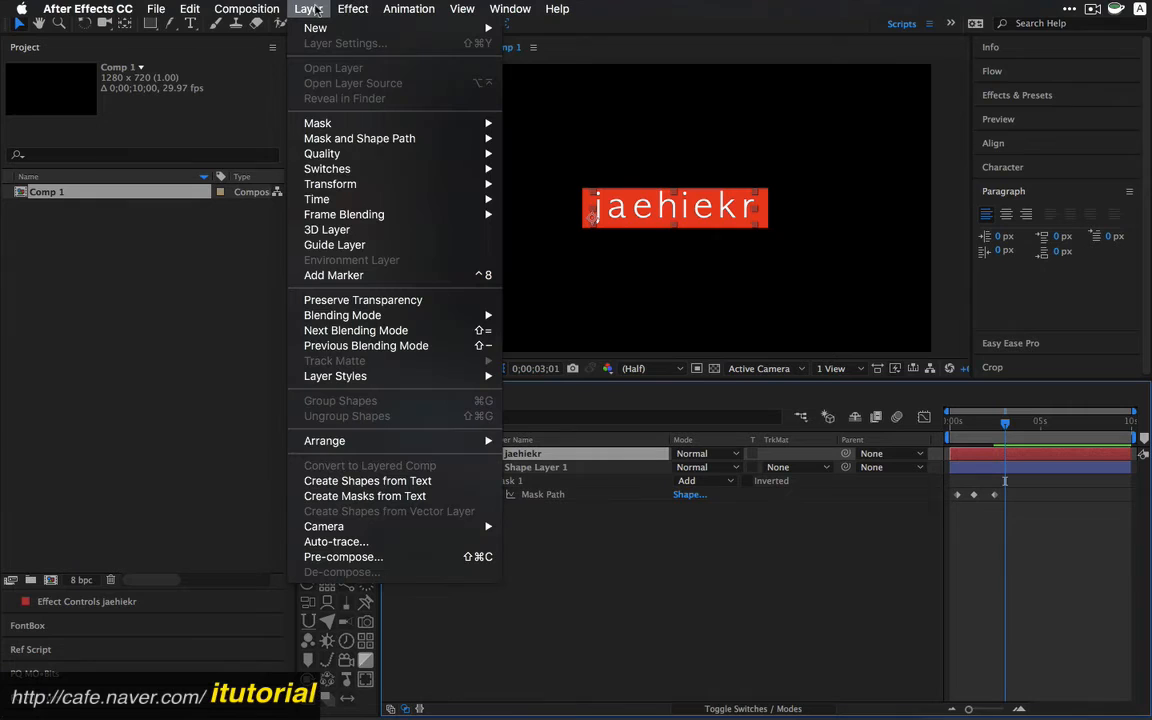
left_click(350, 560)
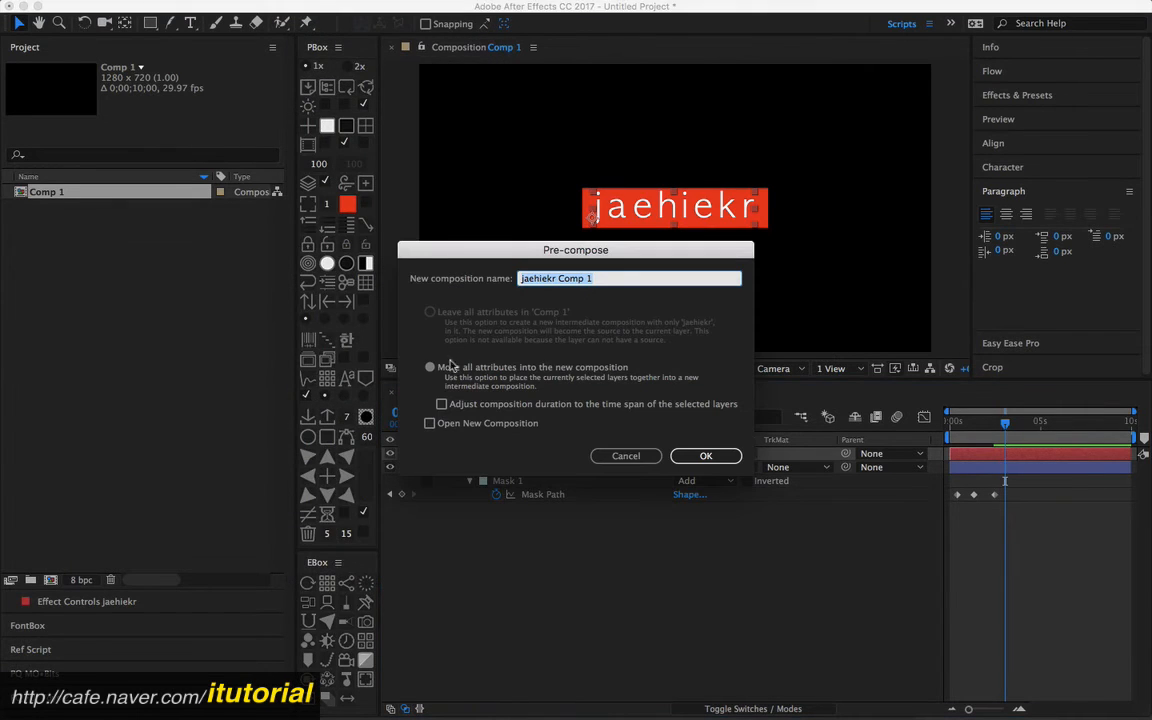
left_click(674, 456)
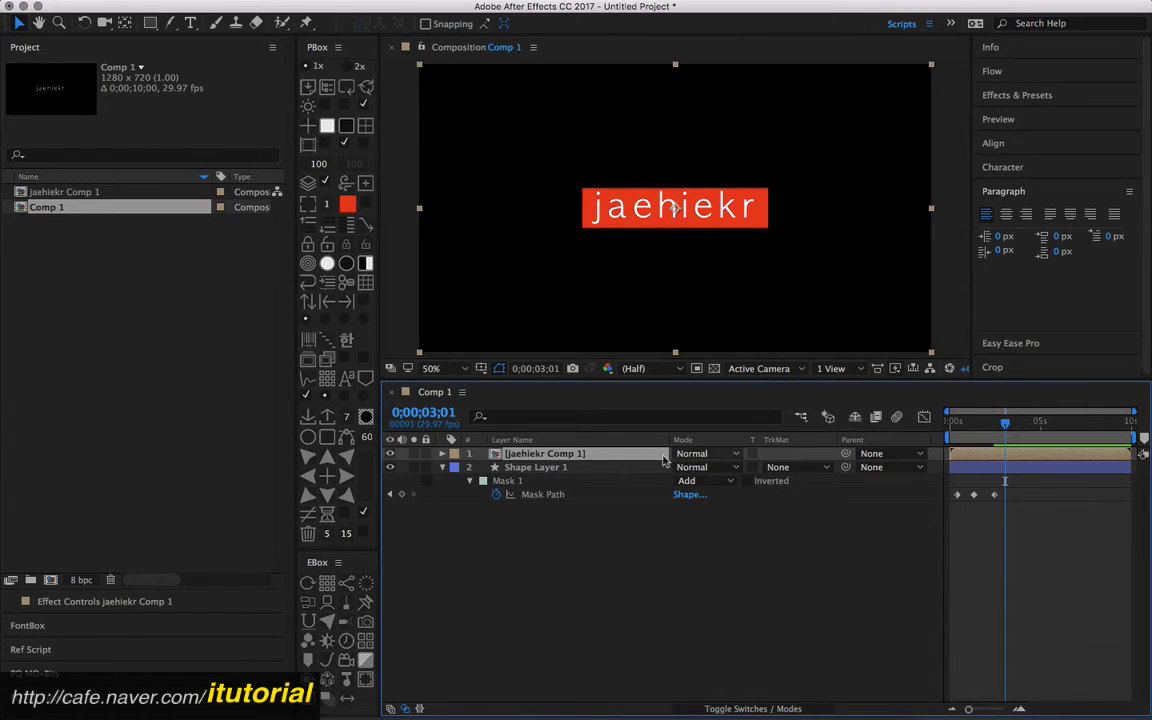
Step: Reveal and compare the Position values of the text pre-composition and Shape Layer 1
key("p")
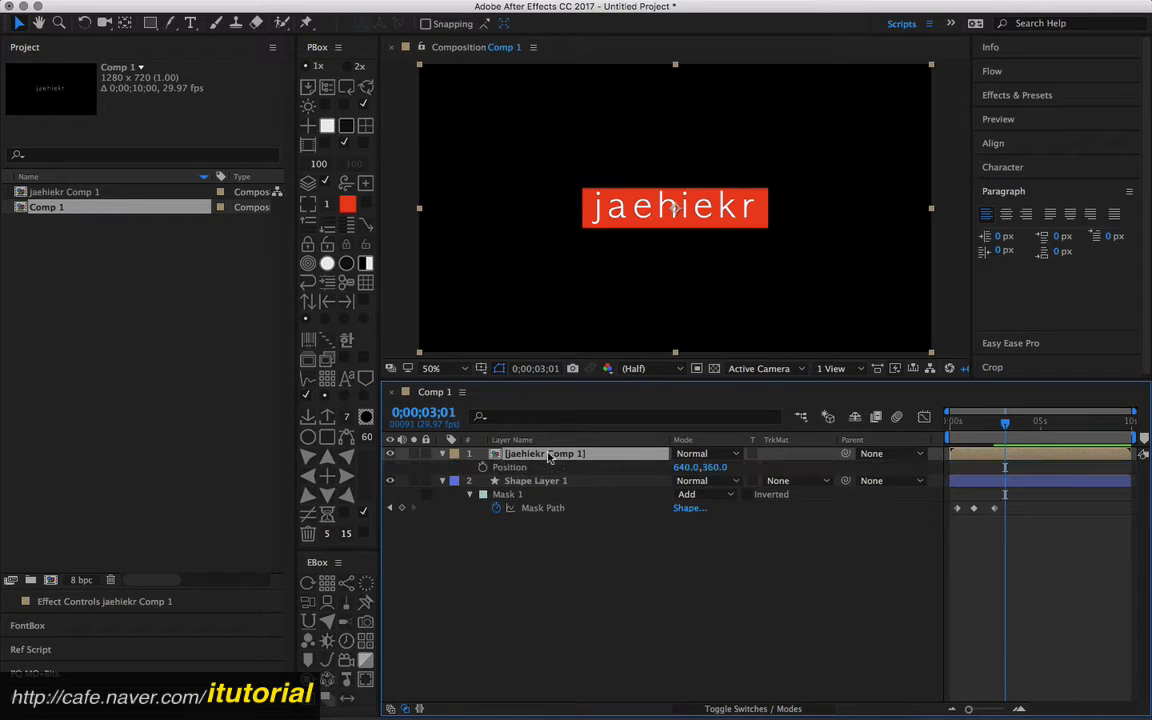
left_click(537, 481)
key("p")
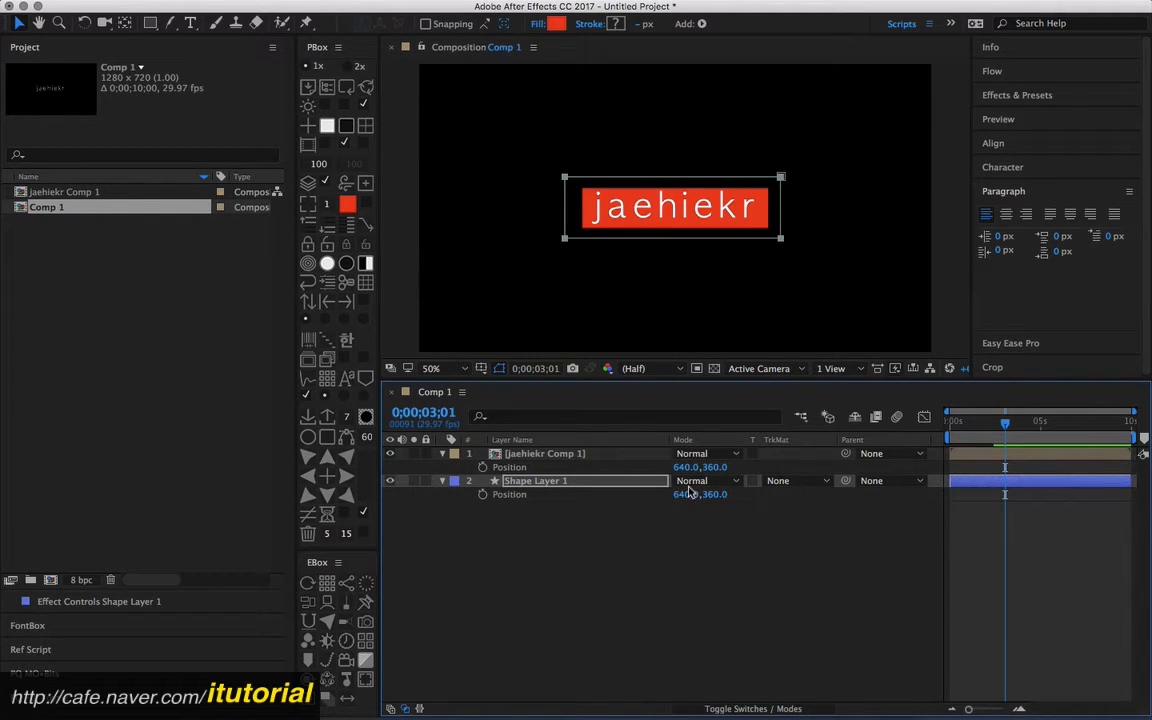
Step: Copy the animated Mask 1 from Shape Layer 1 and paste it onto the text pre-composition at 0;00;00;12
left_click(525, 486)
key("super+v")
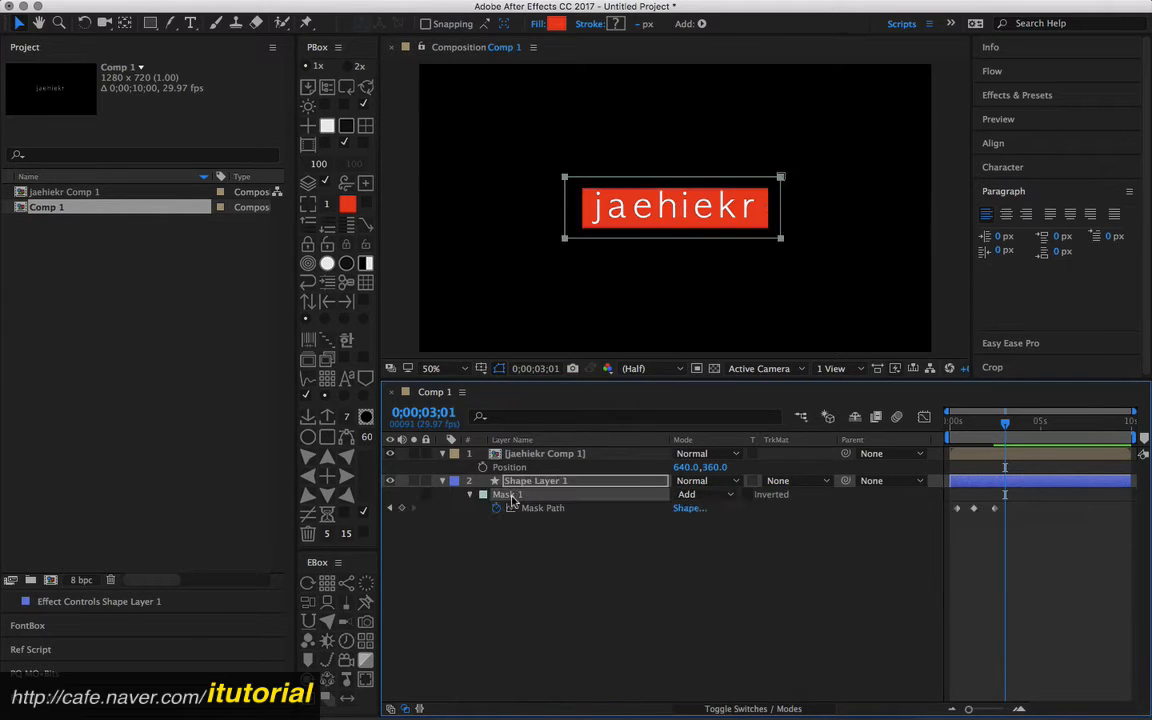
key("super+c")
left_click_drag(972, 425, 957, 424)
left_click(581, 453)
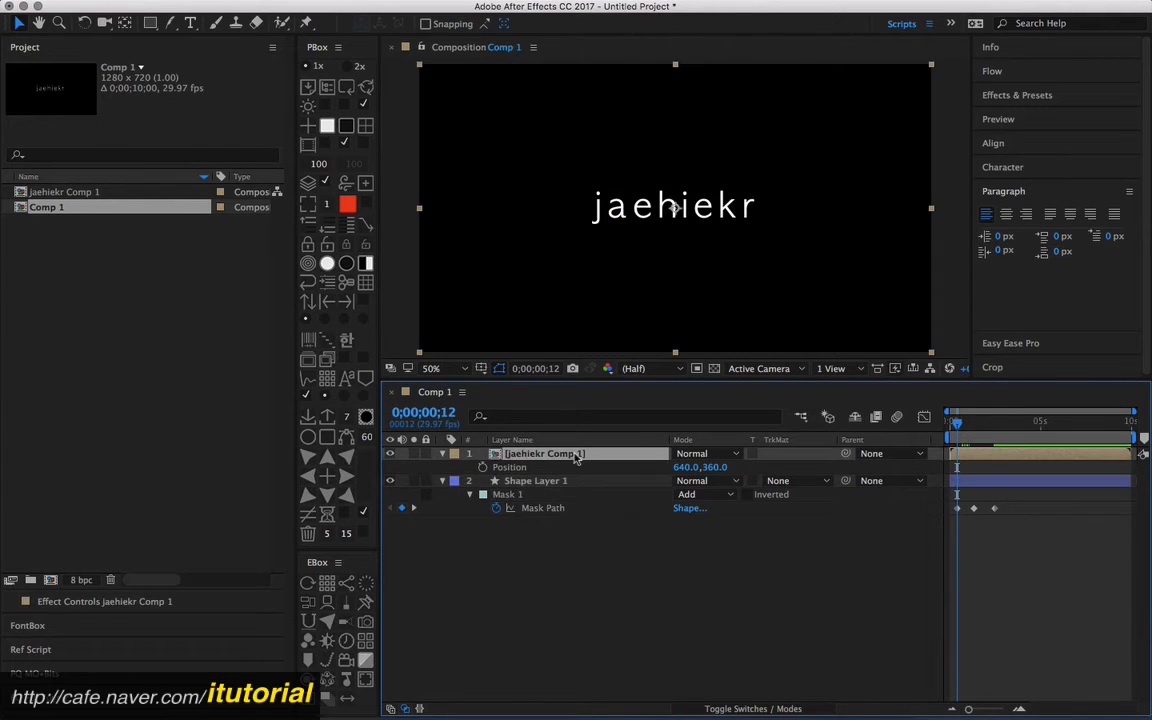
key("super+v")
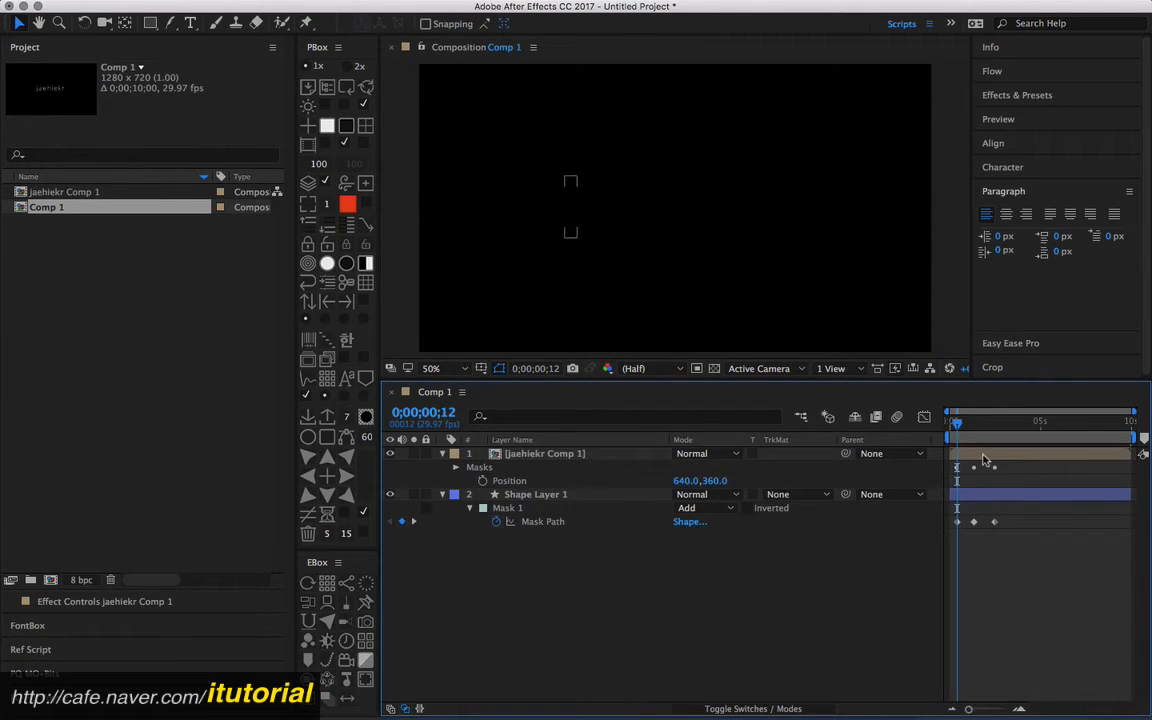
Step: Check Shape Layer 1's mask against the pasted one and scrub through the reveal animation to 0;00;02;19
left_click(977, 496)
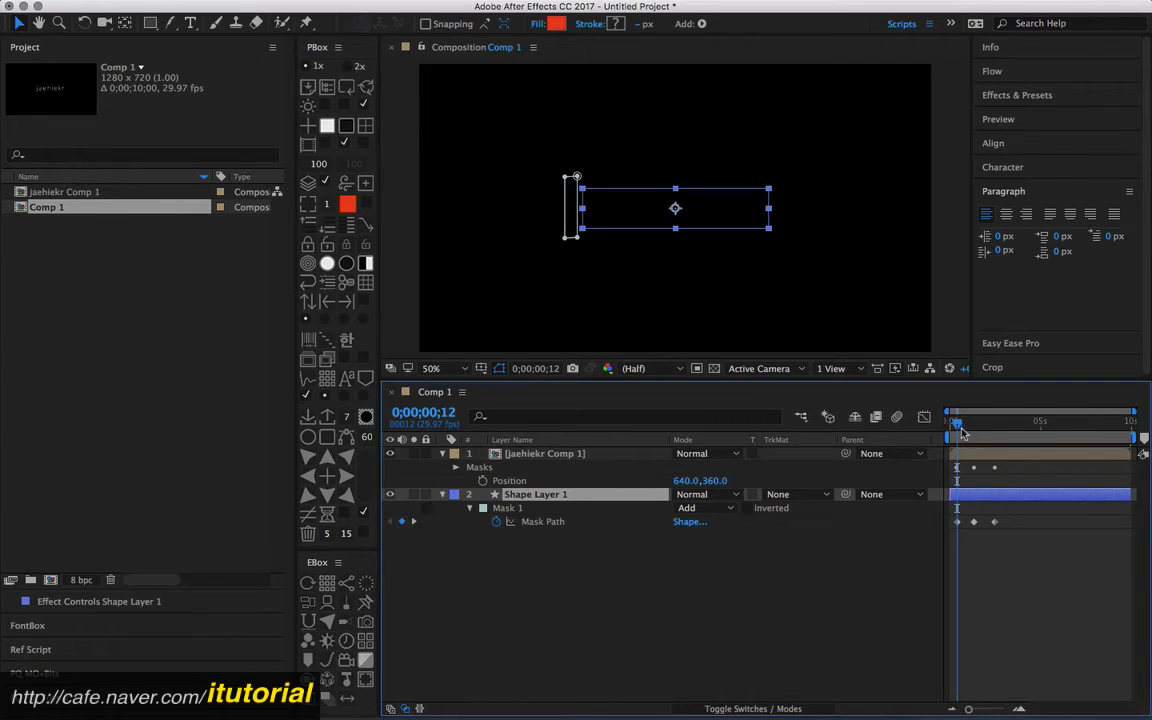
left_click_drag(957, 424, 983, 428)
left_click(996, 424)
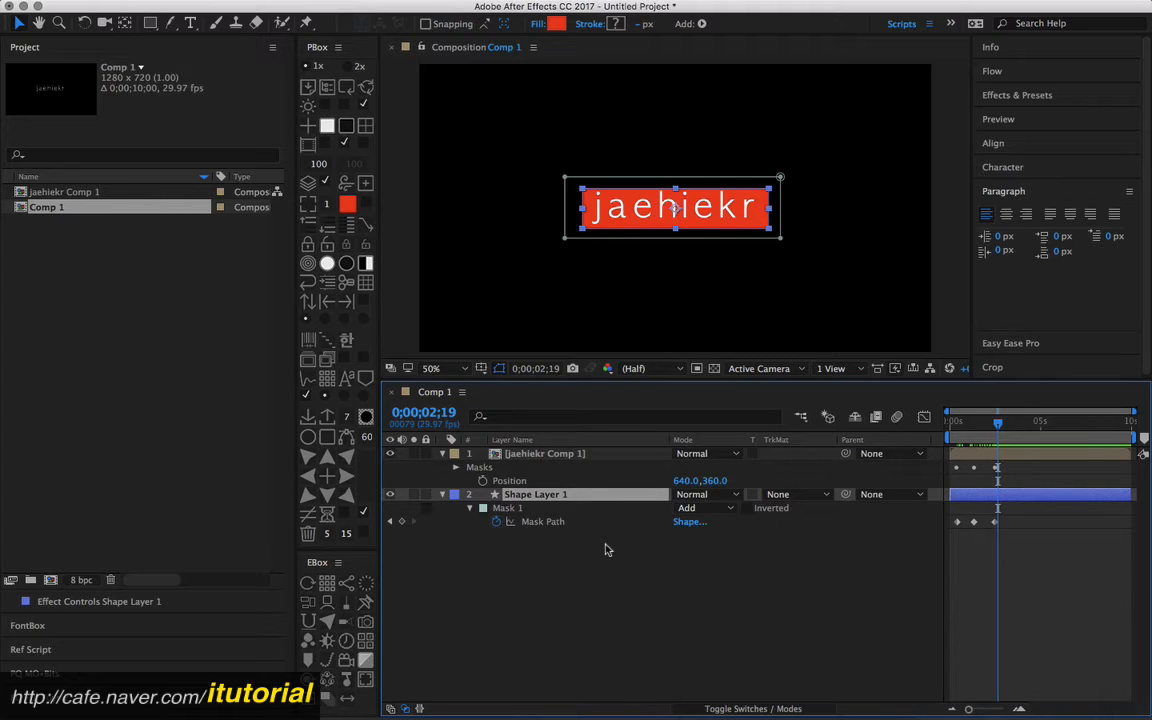
Step: Delete the text pre-composition from the timeline and remove Mask 1 from Shape Layer 1
left_click(555, 455)
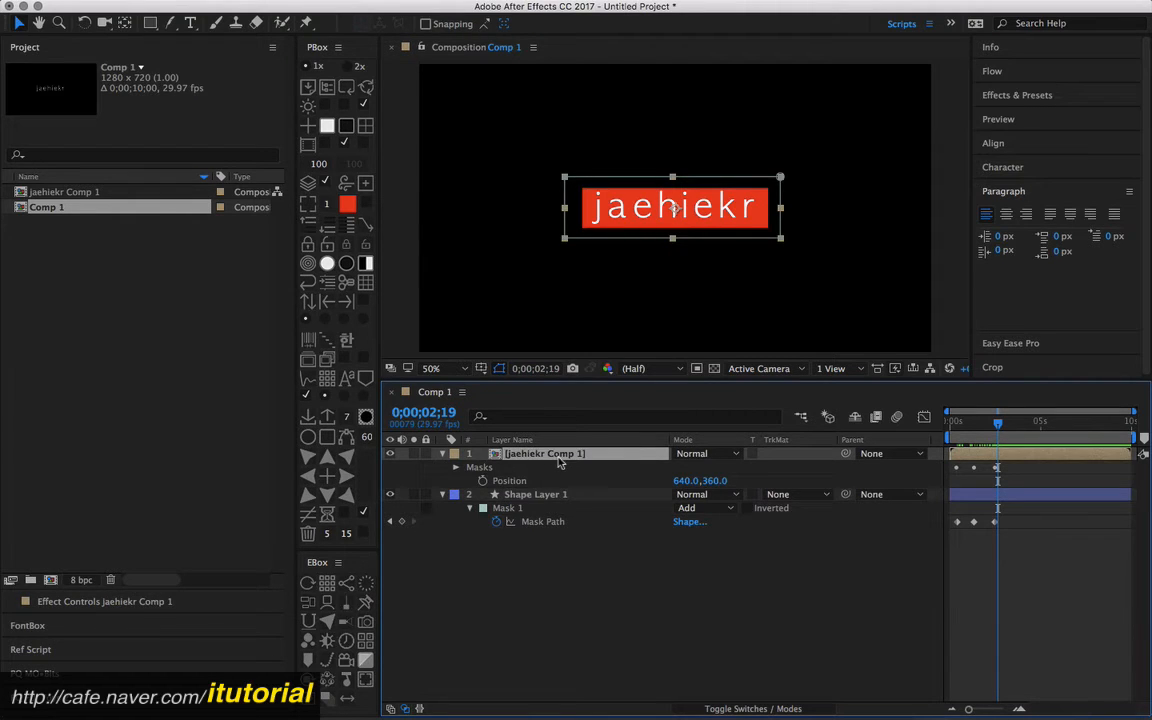
key("Delete")
left_click(560, 460)
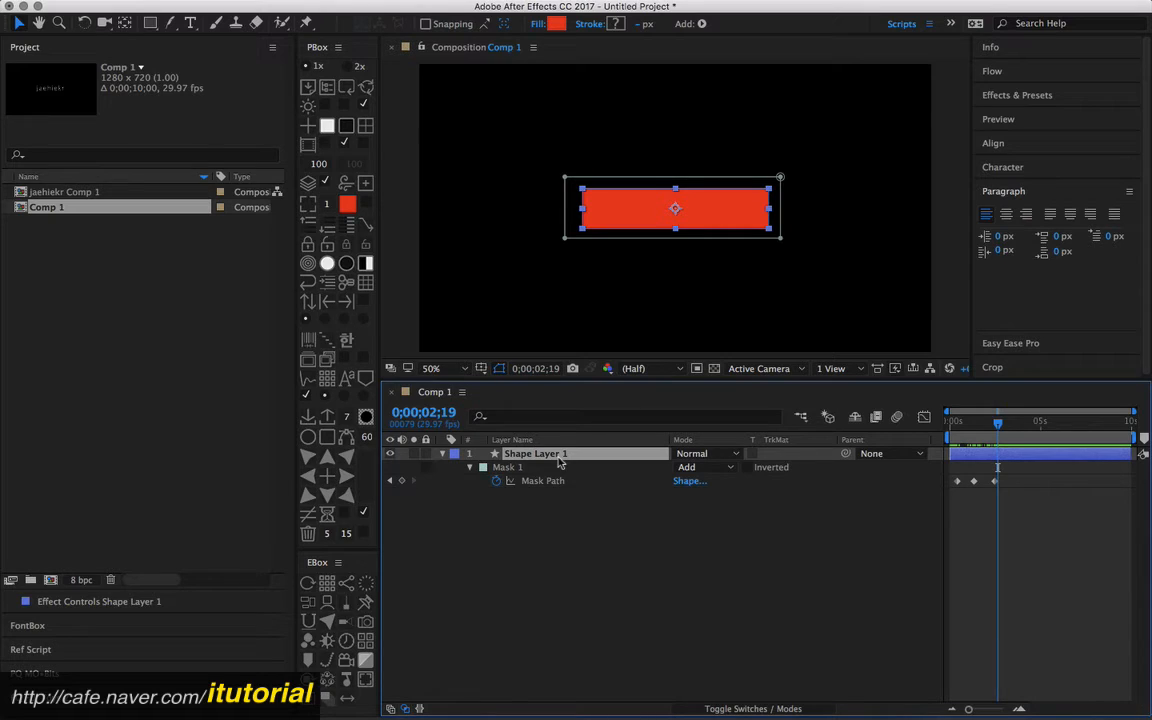
left_click(507, 468)
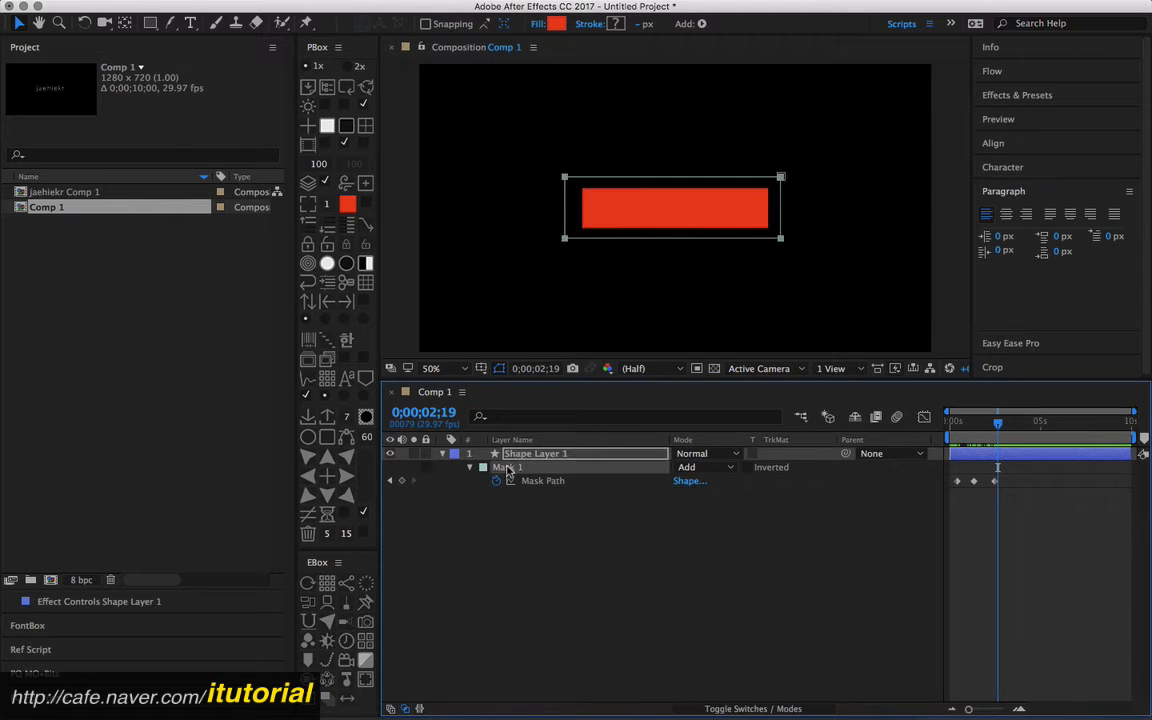
key("Delete")
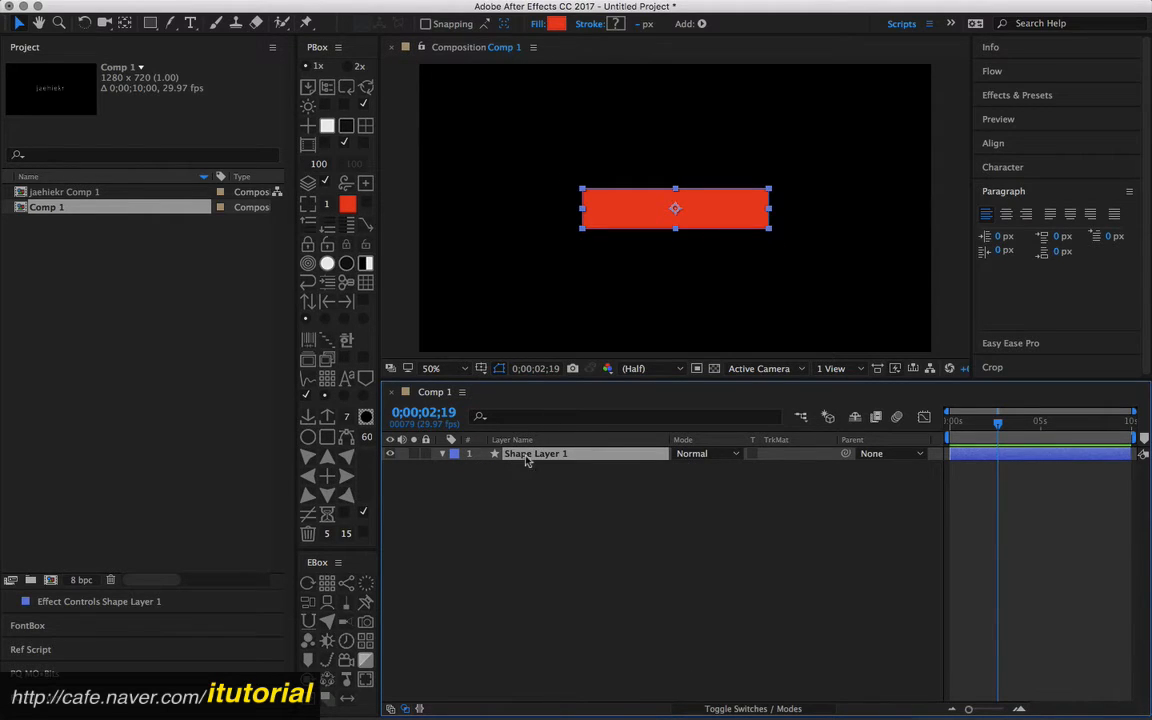
Step: Duplicate Shape Layer 1, rename the upper copy "matte", and hide the original Shape Layer 1
key("ctrl+d")
left_click(546, 467)
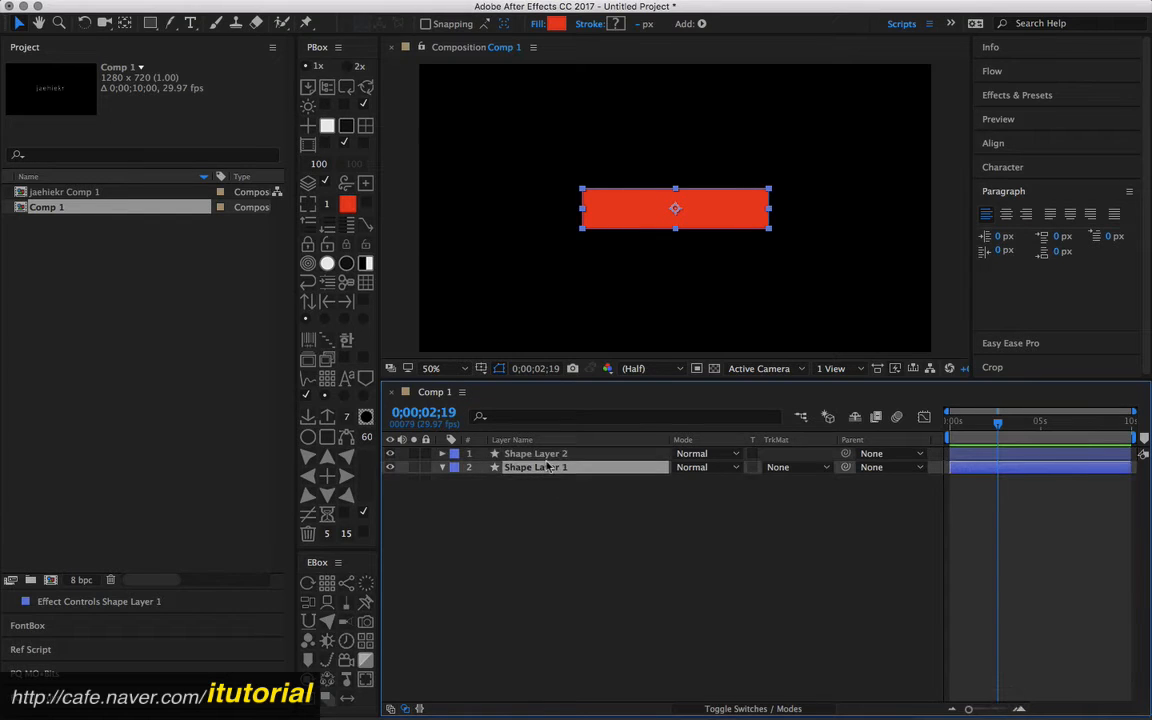
left_click(539, 455)
key("Return")
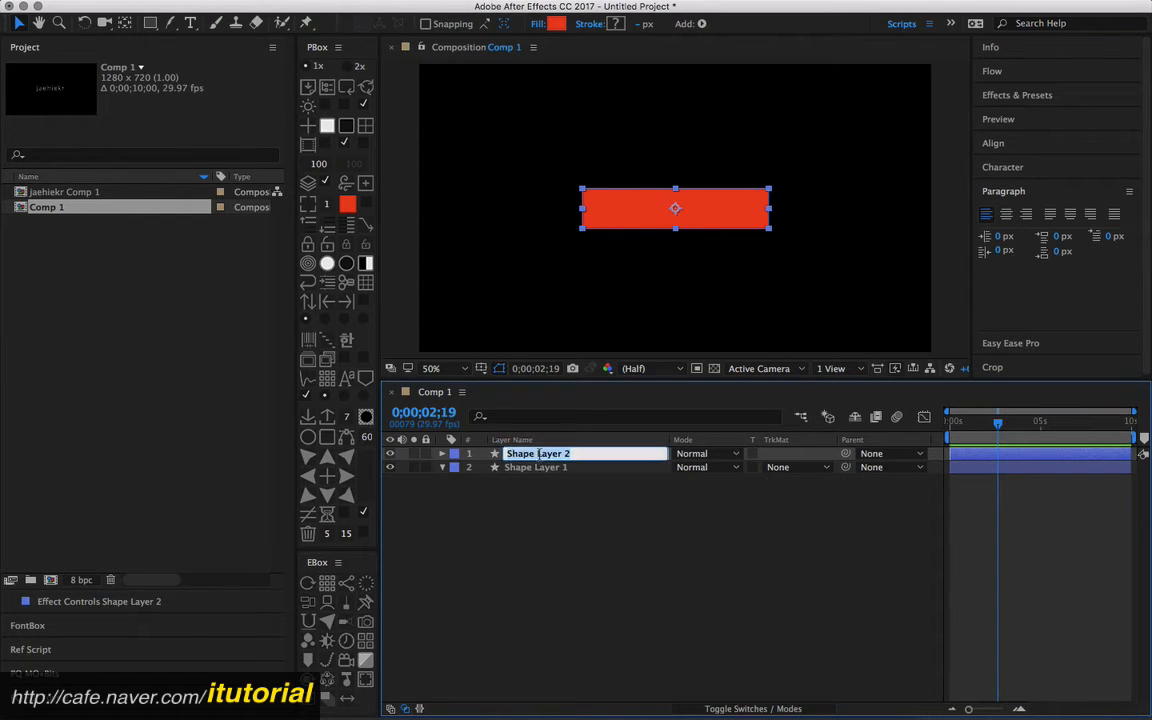
type("matte")
key("Return")
left_click(390, 467)
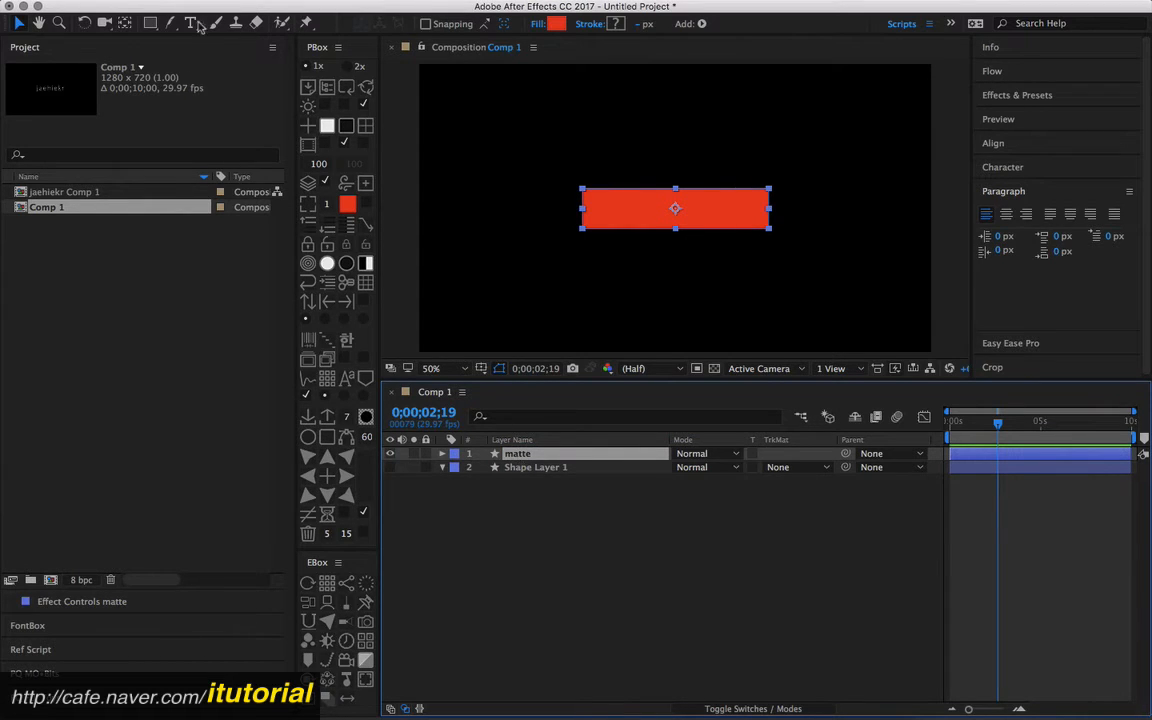
Step: Draw a narrow, tall rectangular mask on the matte layer, just outside the left end of the red bar
left_click(148, 22)
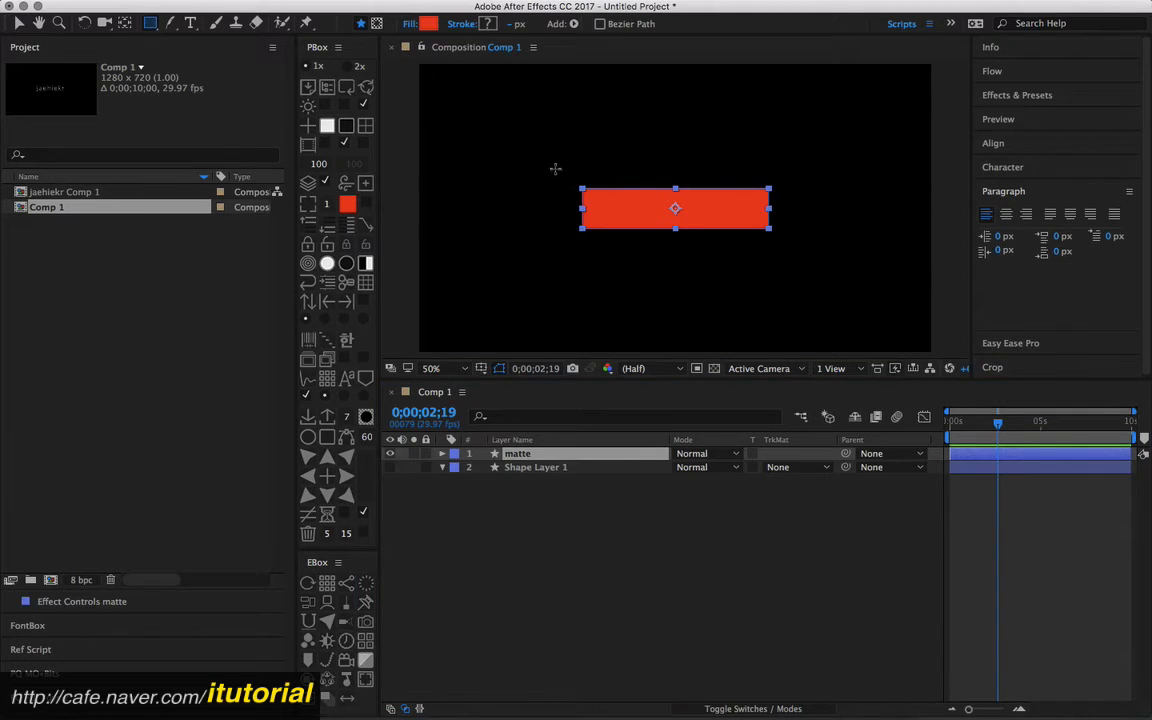
mouse_move(548, 161)
left_mouse_down()
mouse_move(566, 256)
mouse_move(563, 243)
left_mouse_up()
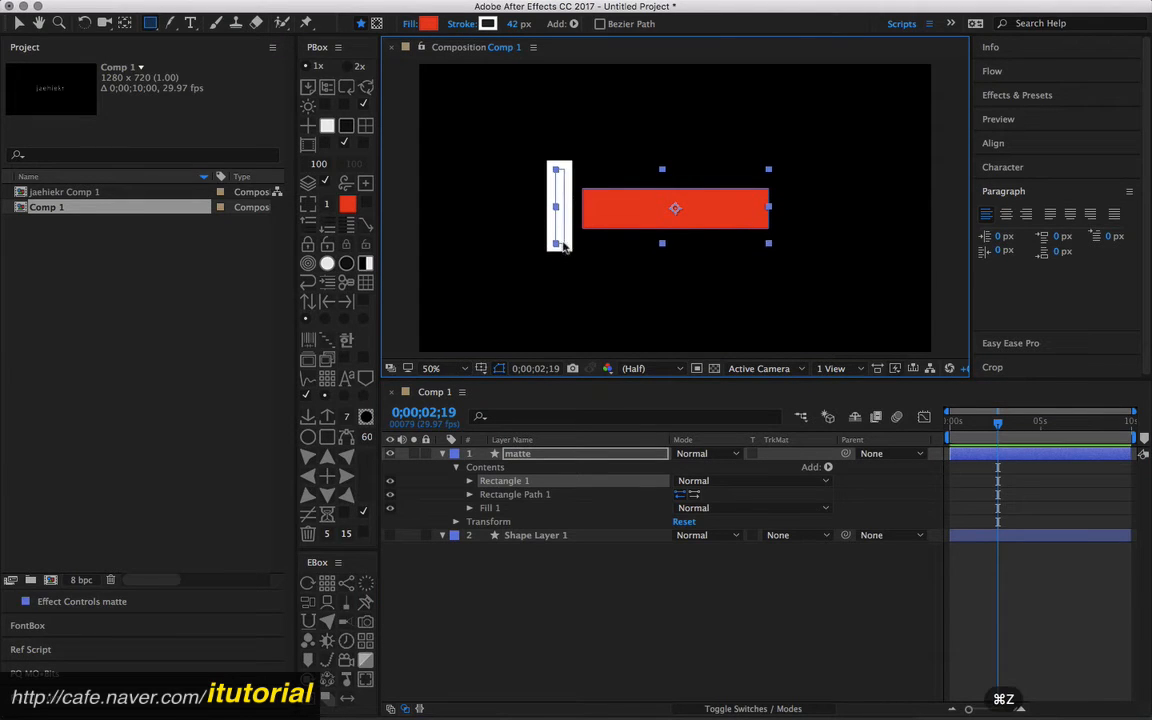
key("Delete")
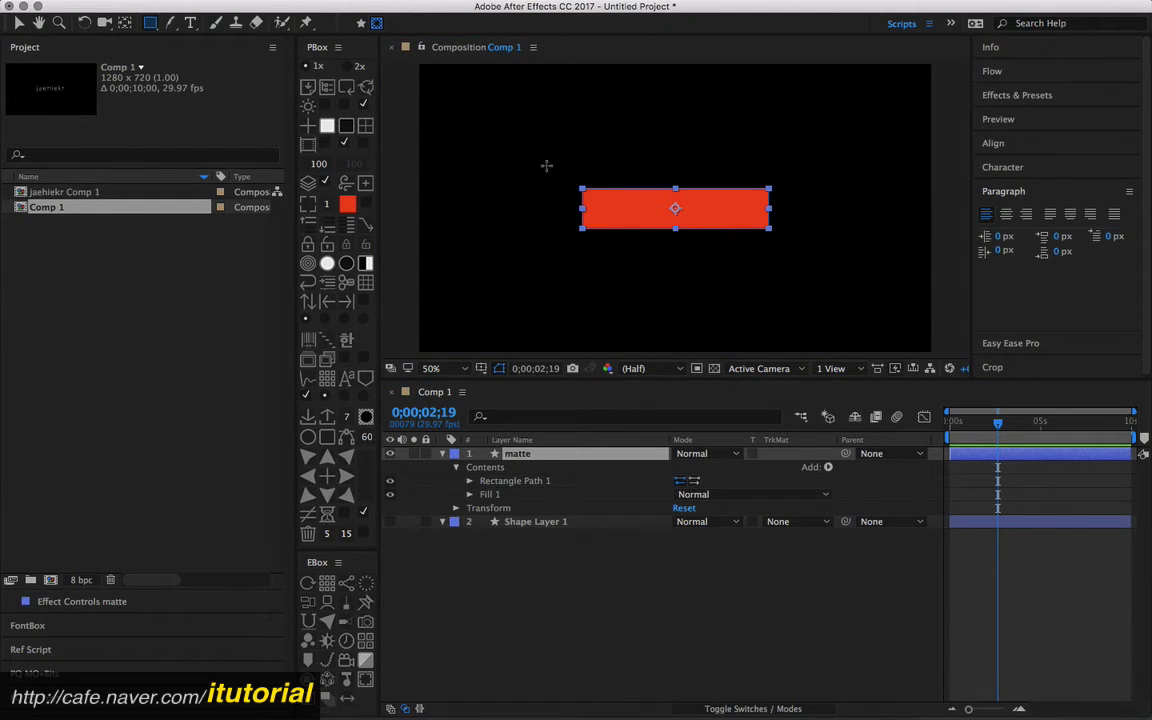
left_click_drag(544, 160, 566, 246)
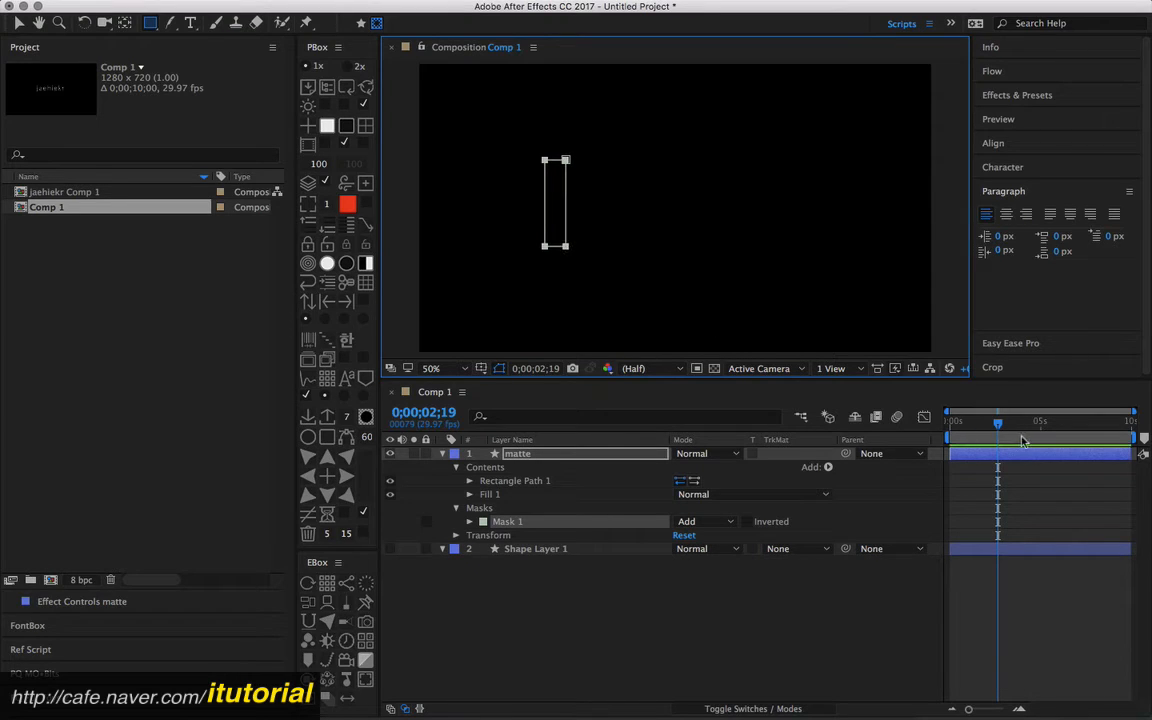
Step: Reveal the matte layer's mask and set a Mask Path keyframe at 0;00;01;08
left_click_drag(998, 425, 973, 427)
left_click(550, 456)
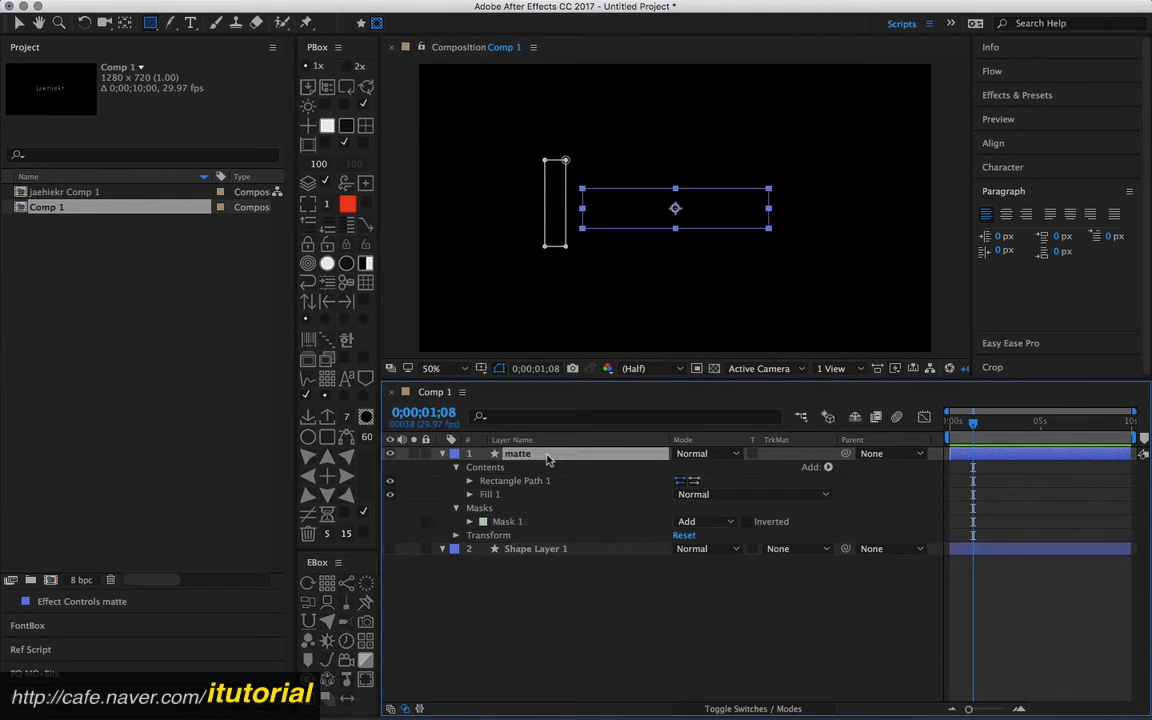
key("m")
left_click(497, 481)
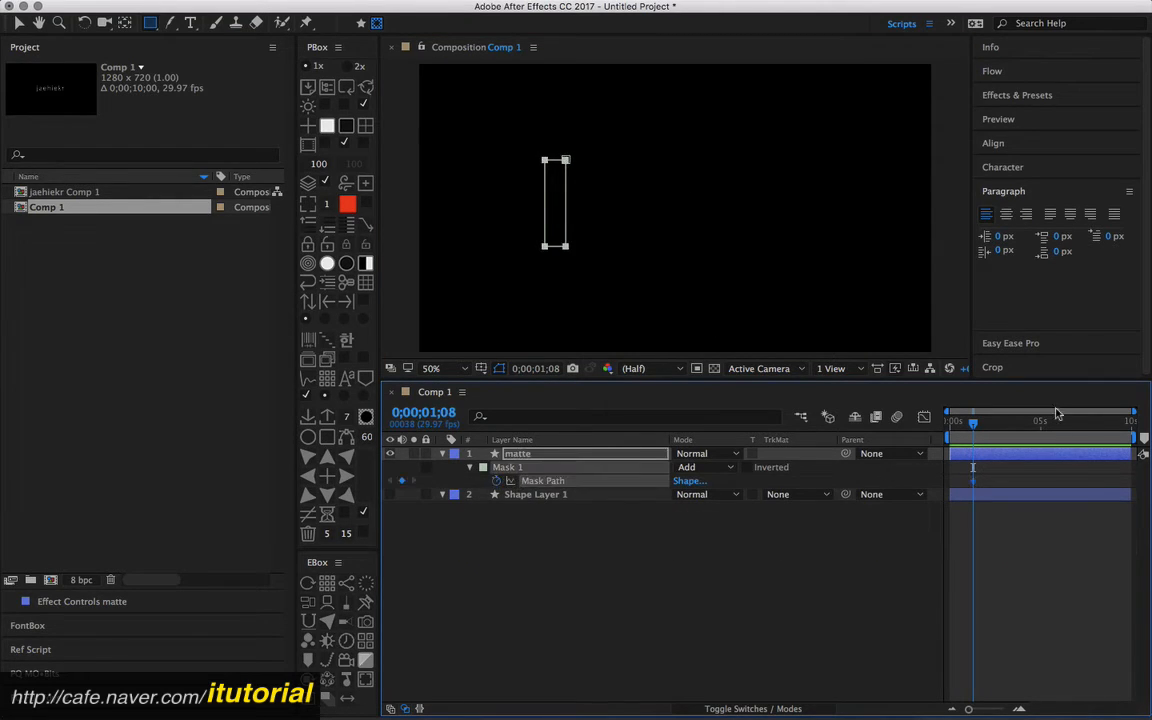
Step: At 0;00;03;26, extend the right edge of the matte layer's mask past the red bar so the whole bar is enclosed
left_click_drag(1008, 421, 1020, 424)
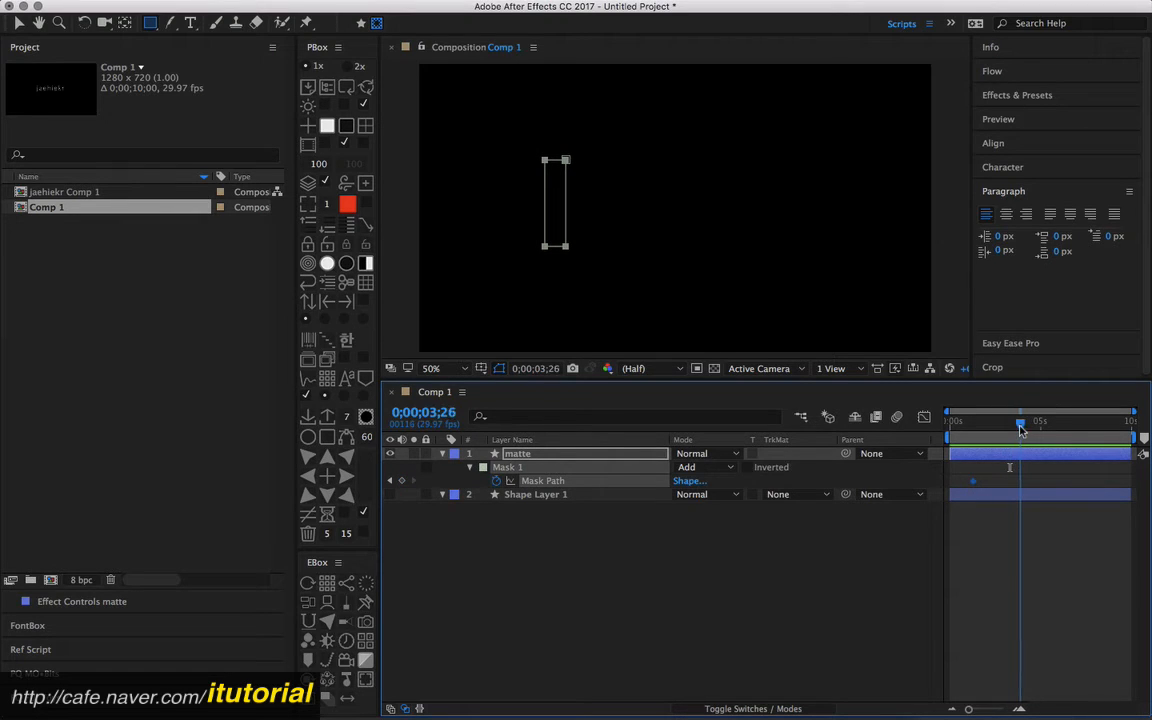
key("v")
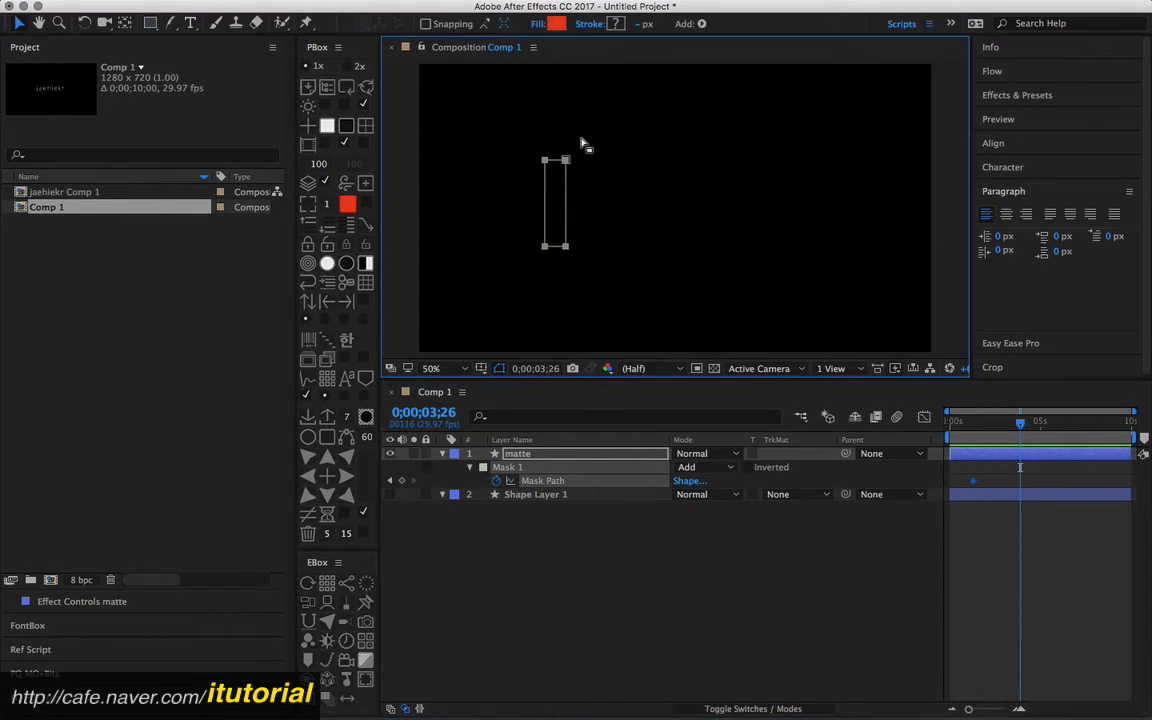
left_click_drag(582, 137, 784, 254)
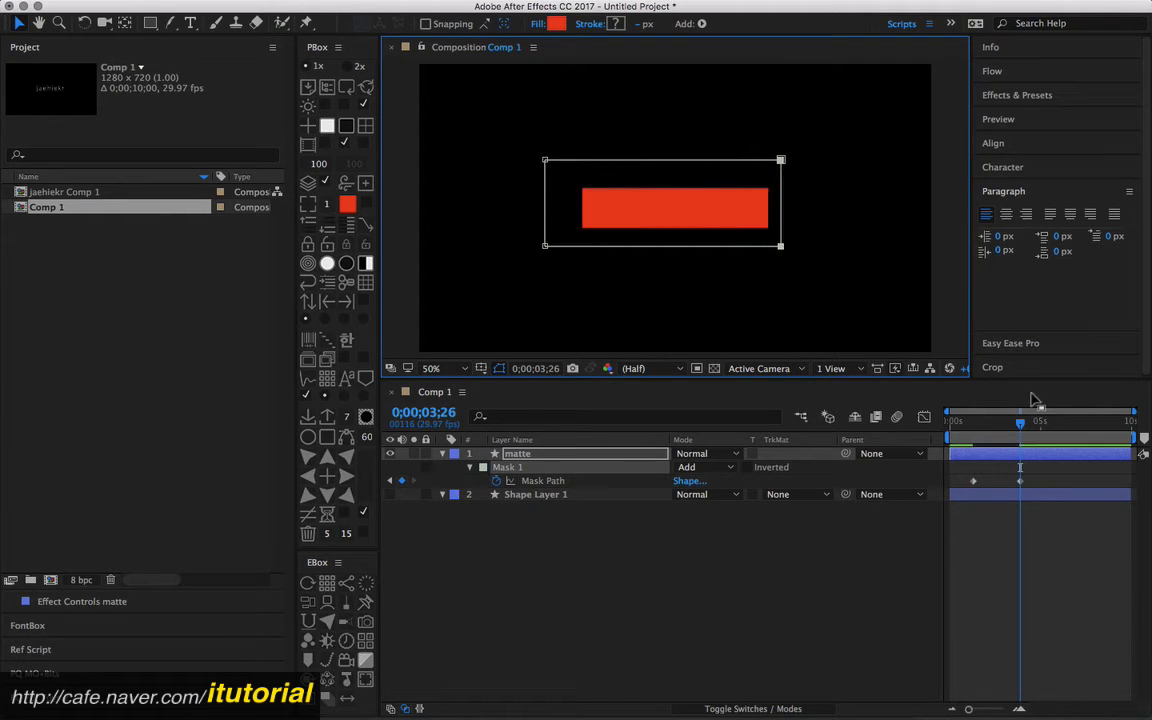
Step: At 0;00;02;17, move the mask's lower-right vertex inward to slant its right edge, and preview the wipe up to 0;00;03;28
left_click_drag(1020, 422, 997, 429)
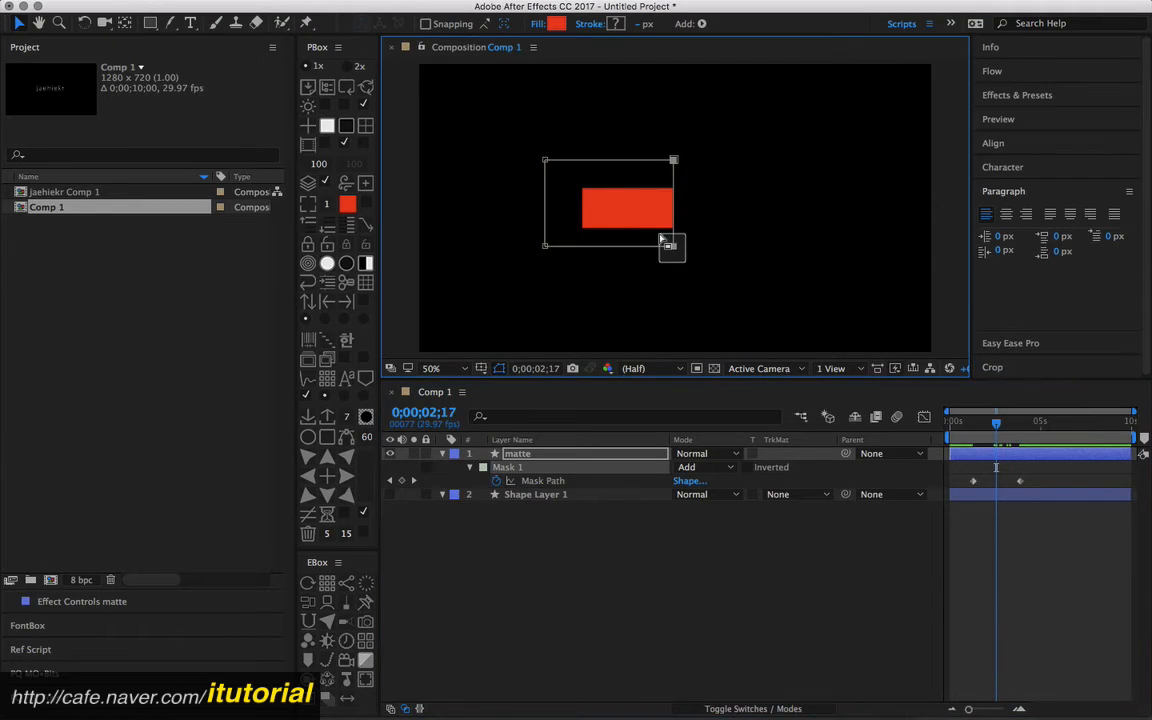
left_click_drag(673, 245, 620, 246)
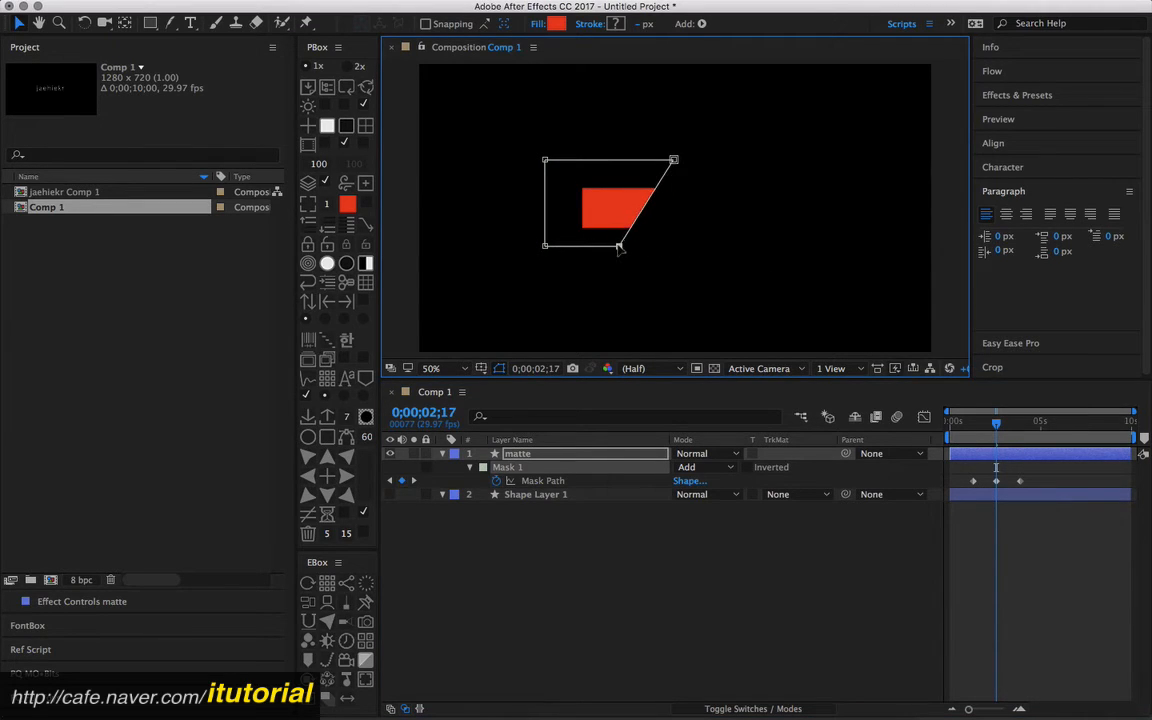
left_click_drag(996, 424, 1022, 428)
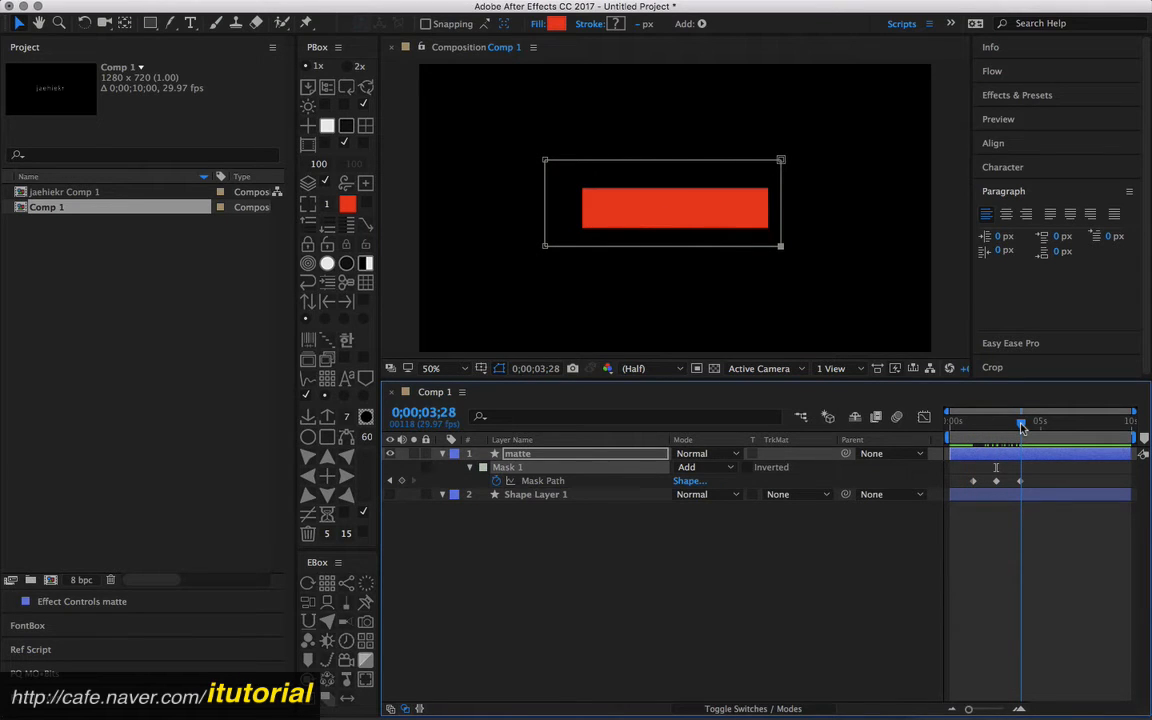
Step: Collapse the matte layer's properties, make Shape Layer 1 visible, and set its track matte to Alpha Matte "matte"
left_click(515, 454)
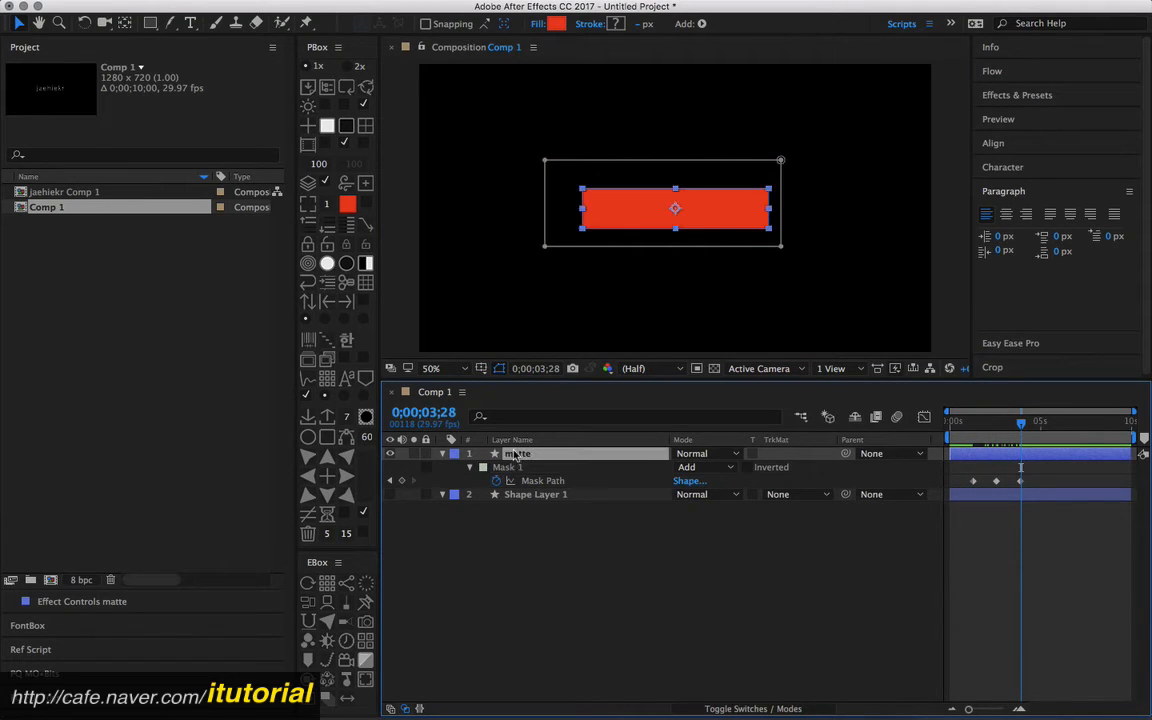
left_click(443, 454)
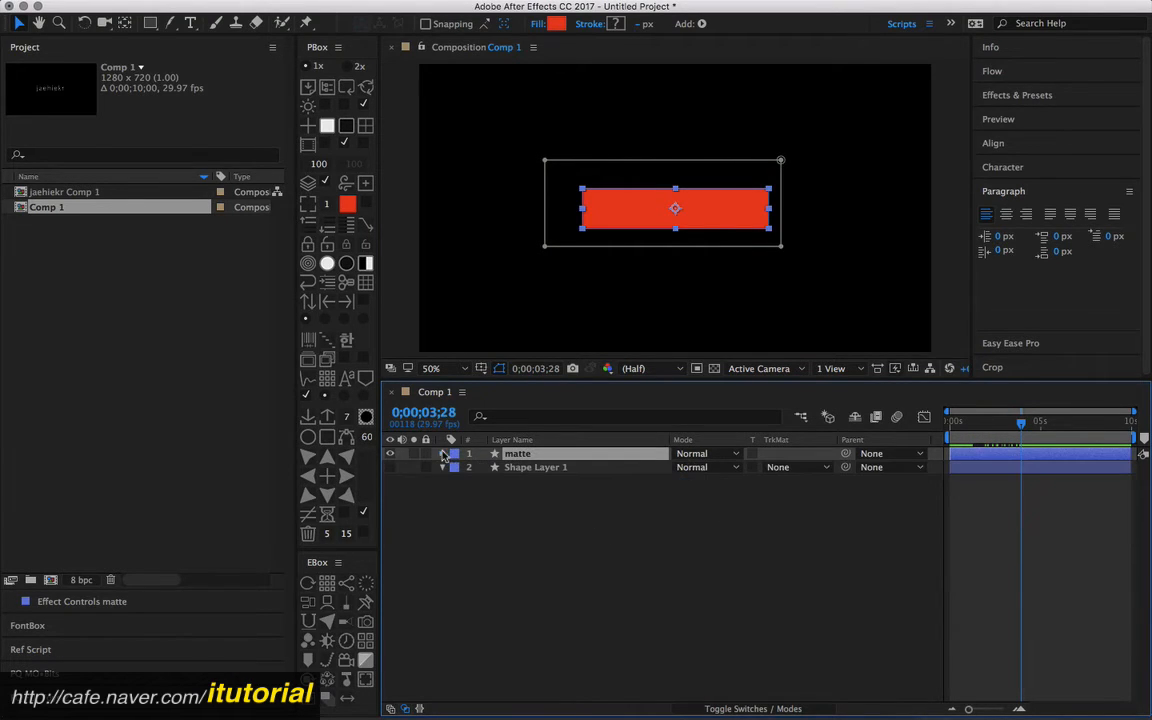
left_click(511, 470)
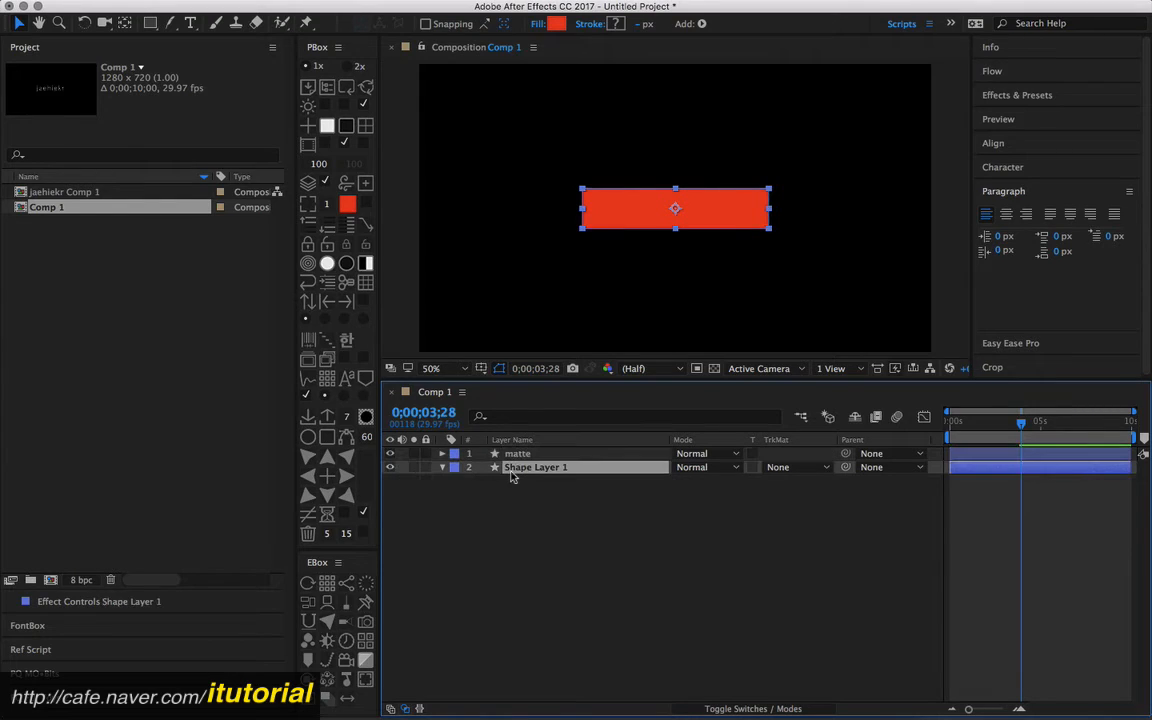
left_click(785, 467)
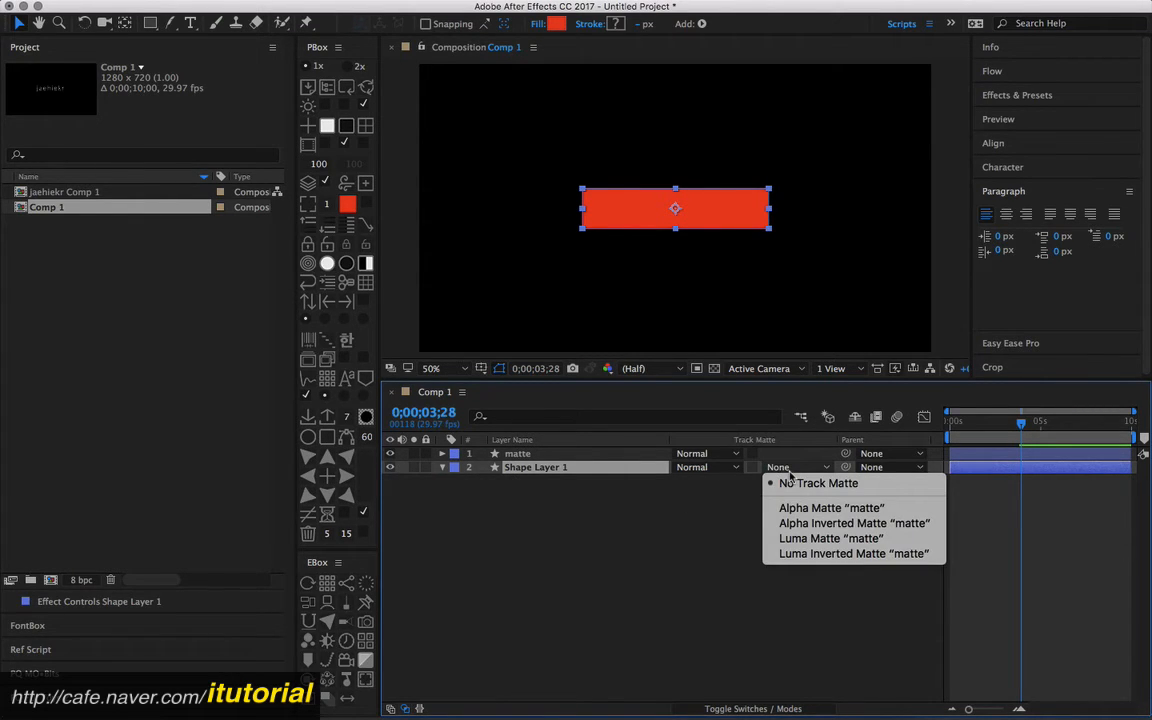
left_click(785, 523)
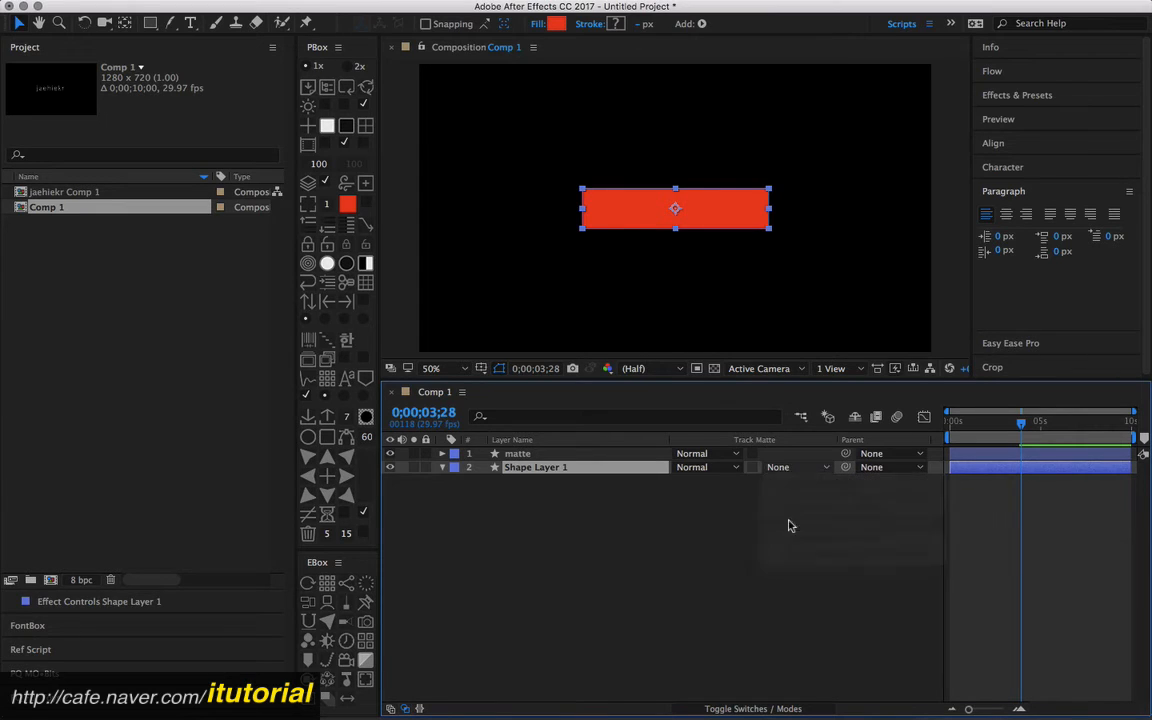
left_click_drag(960, 421, 1040, 422)
left_click(790, 467)
left_click(800, 508)
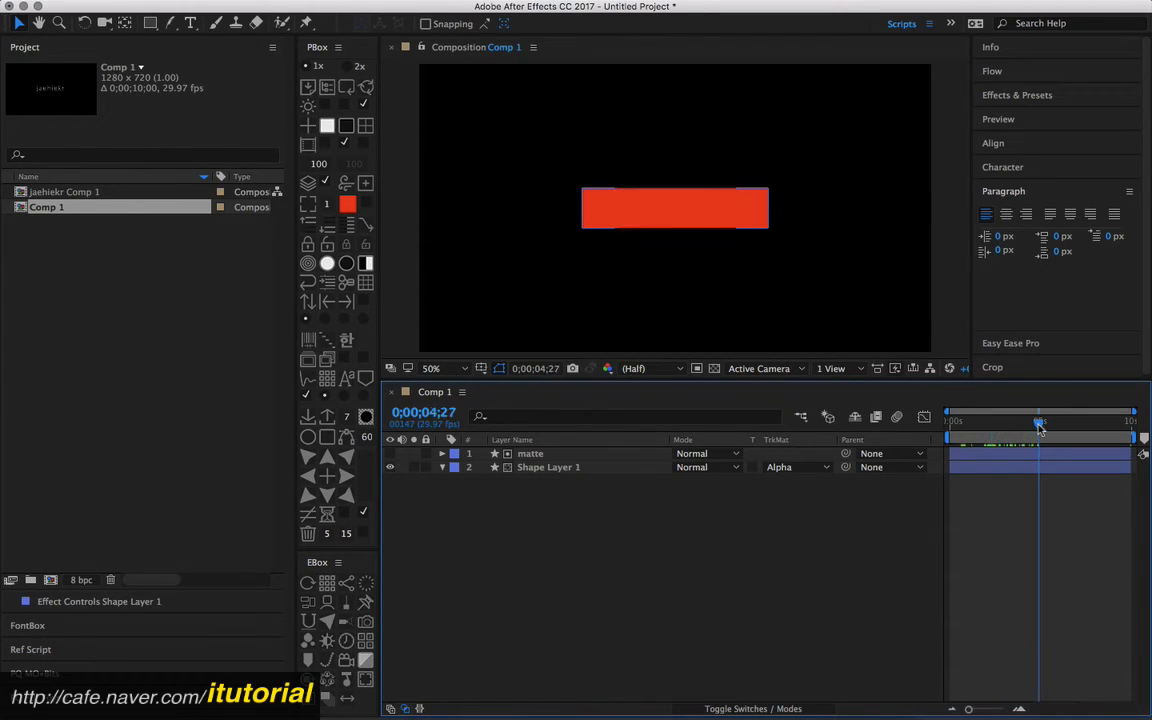
Step: Add a text layer with the same handle text as the deleted pre-composition and center it on the red bar
left_click(190, 22)
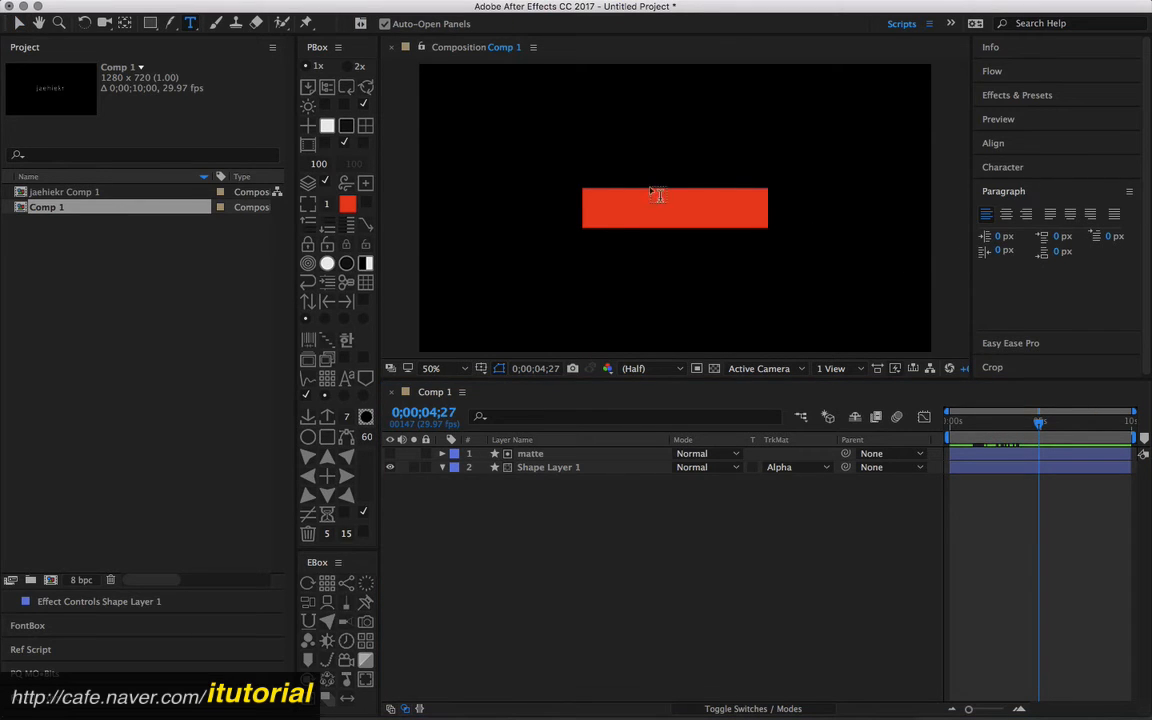
left_click(603, 207)
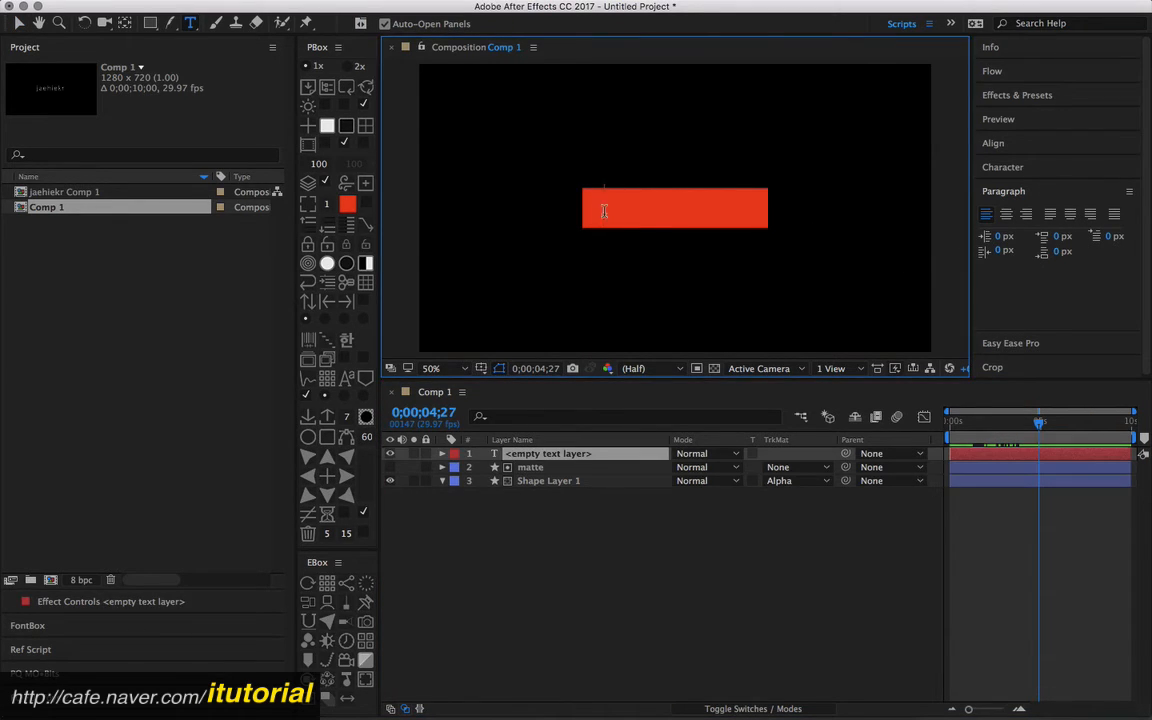
type("jaehiekr")
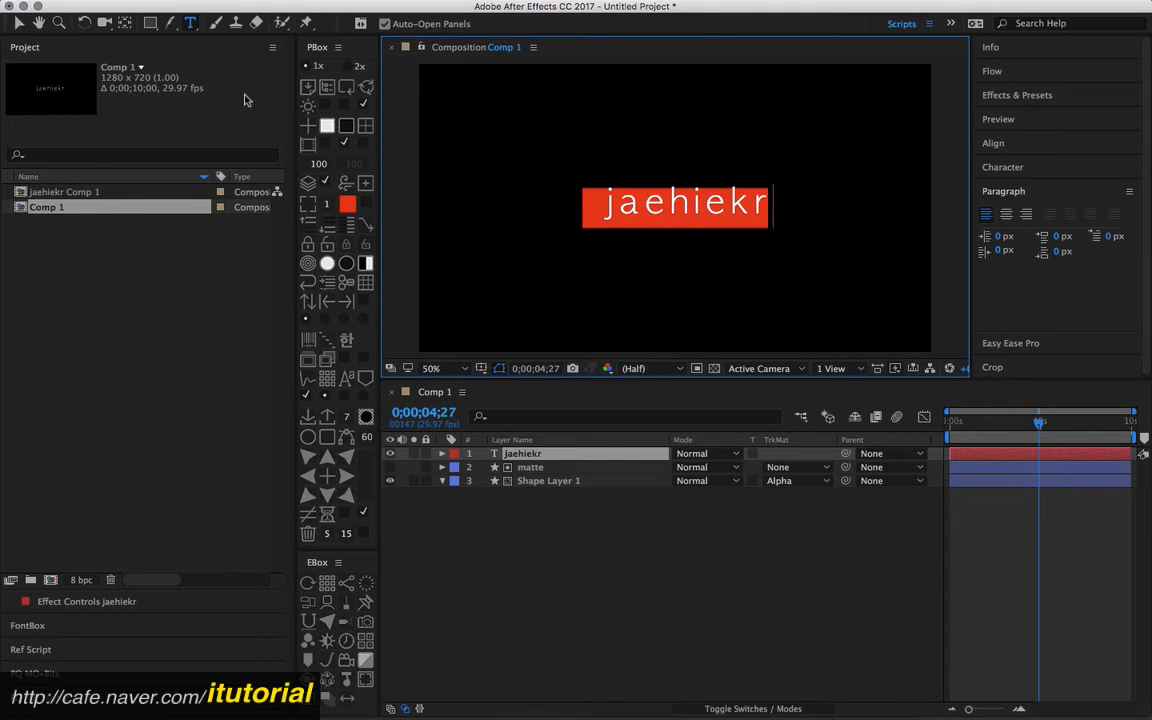
left_click(19, 22)
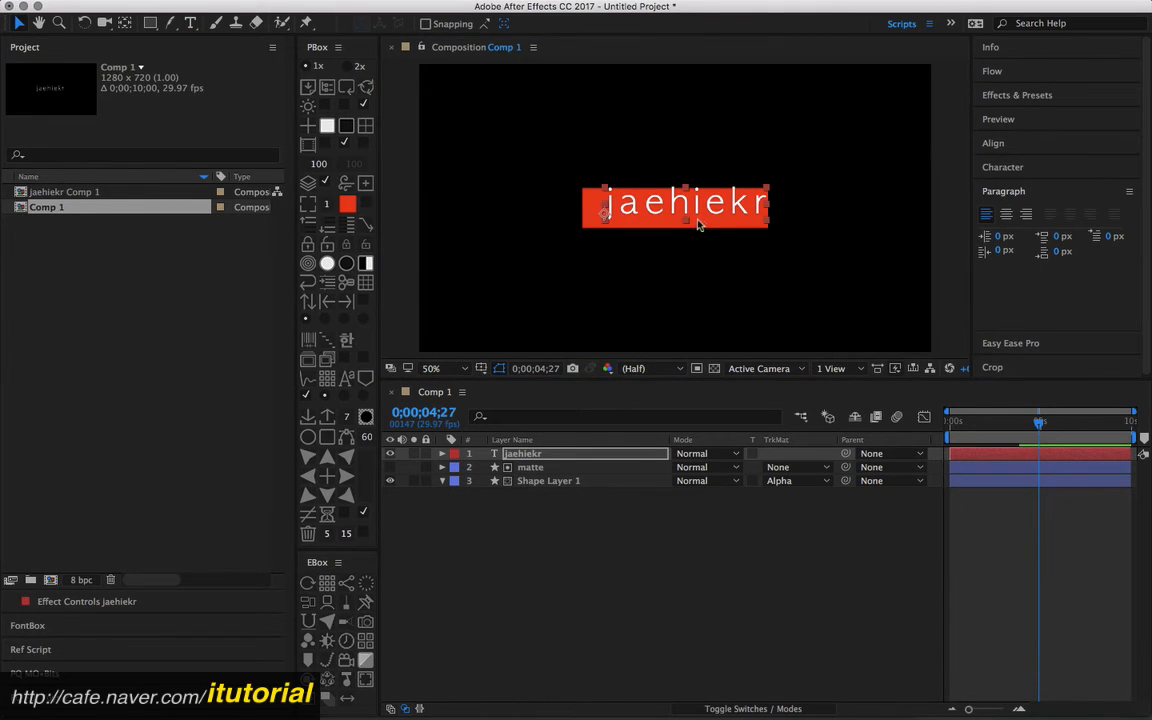
left_click_drag(698, 211, 688, 218)
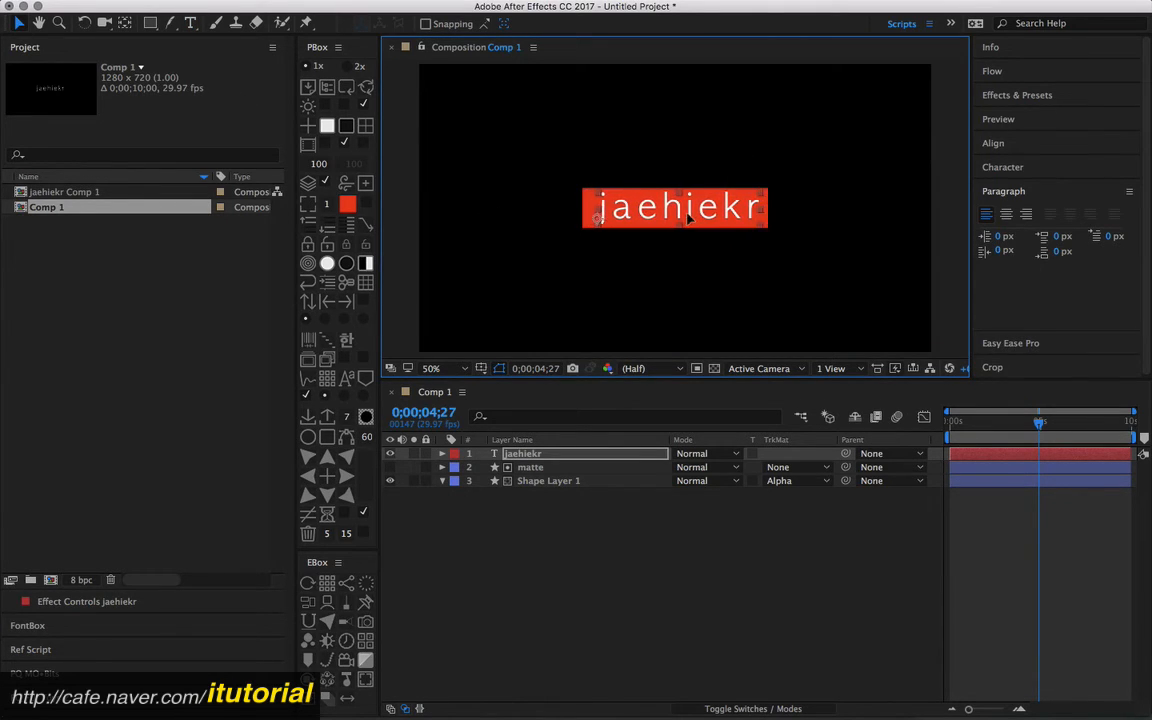
Step: Duplicate the matte layer, move the copy above the text layer, and set the text's track matte to Alpha Matte "matte 2"
left_click(545, 467)
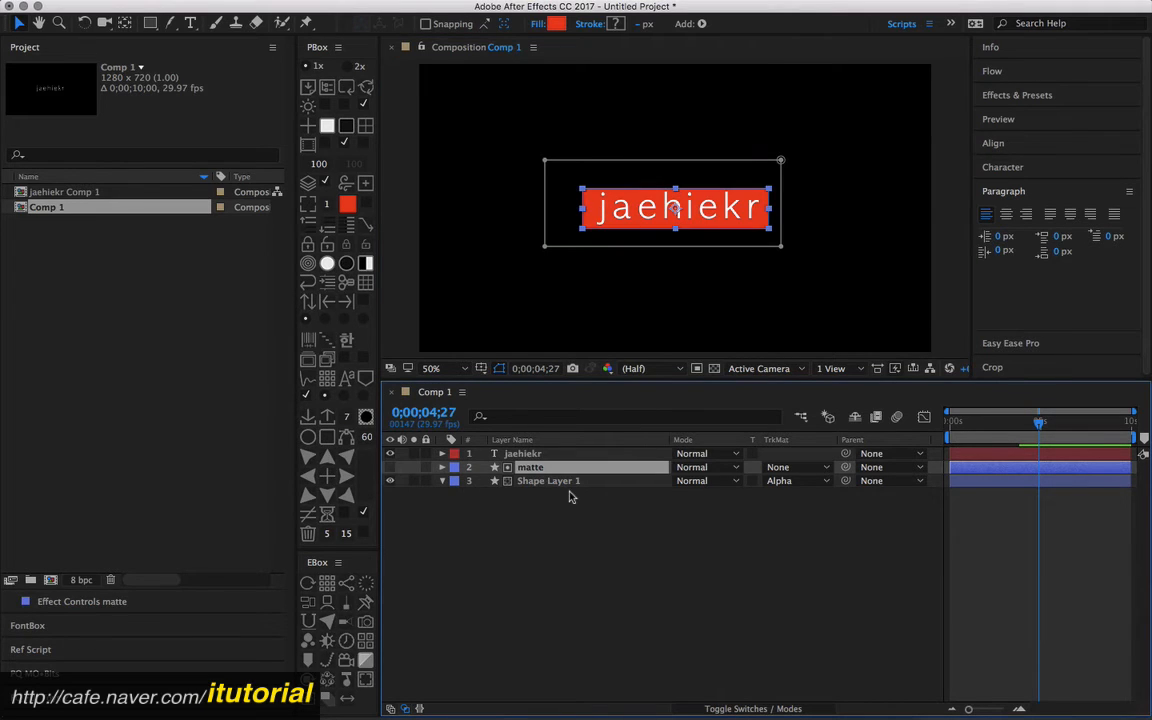
key("super+d")
left_click_drag(575, 467, 566, 453)
left_click(797, 467)
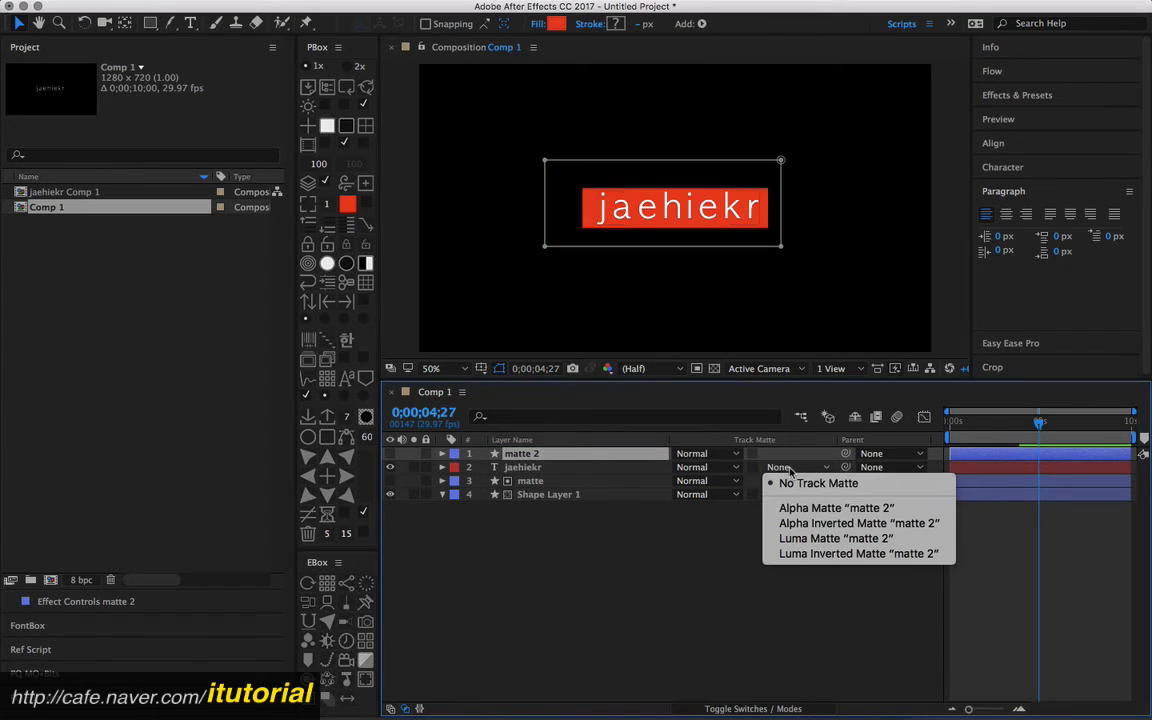
left_click(785, 508)
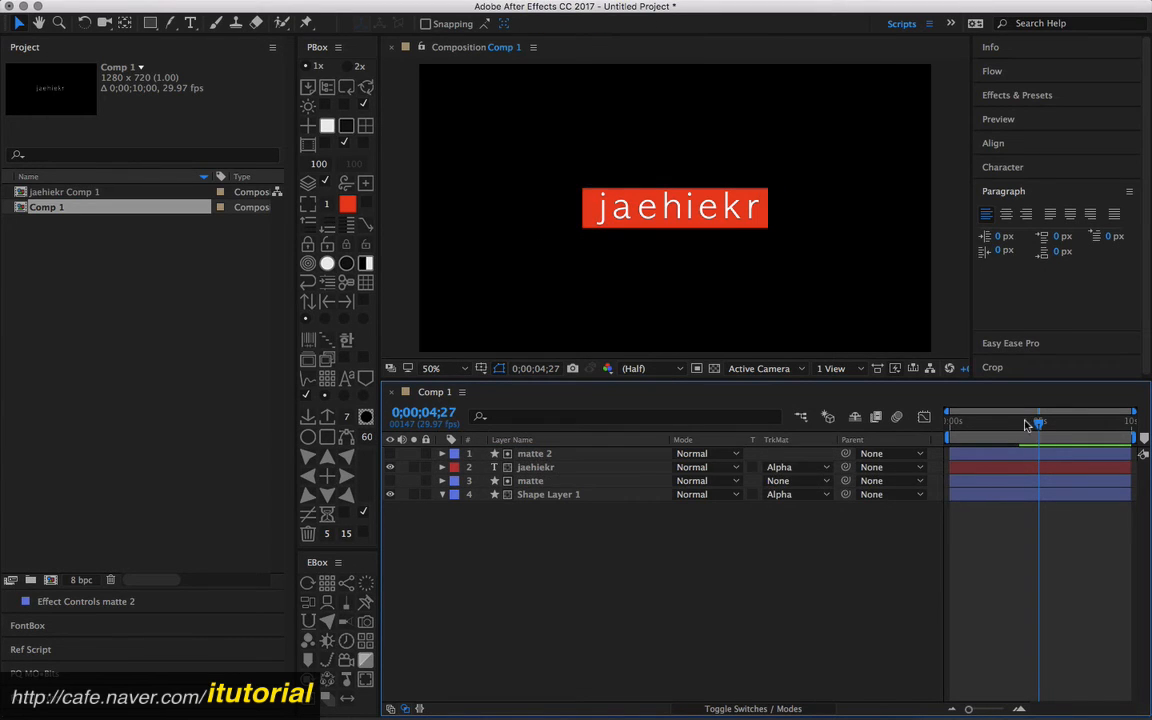
Step: Scrub from about 0;00;02;17 to 0;00;03;25 to check the matte reveal on the text and red bar
left_click(996, 423)
mouse_move(996, 424)
left_mouse_down()
mouse_move(984, 424)
mouse_move(1000, 424)
left_mouse_up()
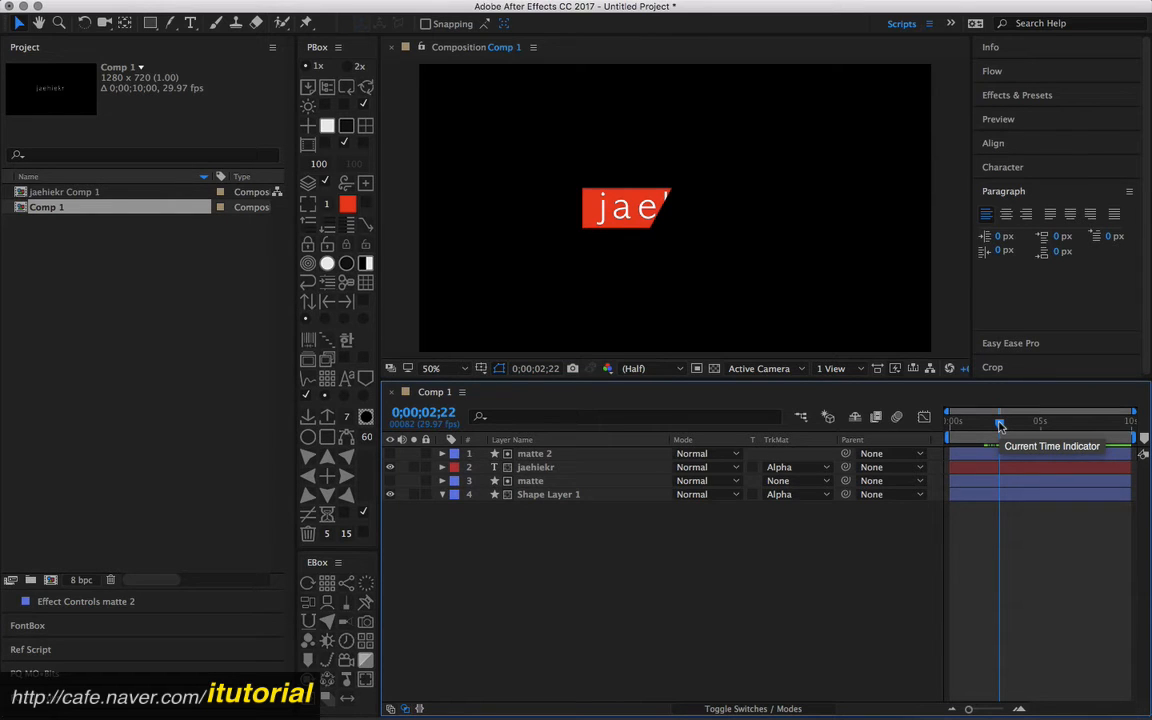
mouse_move(1000, 426)
left_mouse_down()
mouse_move(1026, 424)
mouse_move(979, 426)
mouse_move(1019, 426)
left_mouse_up()
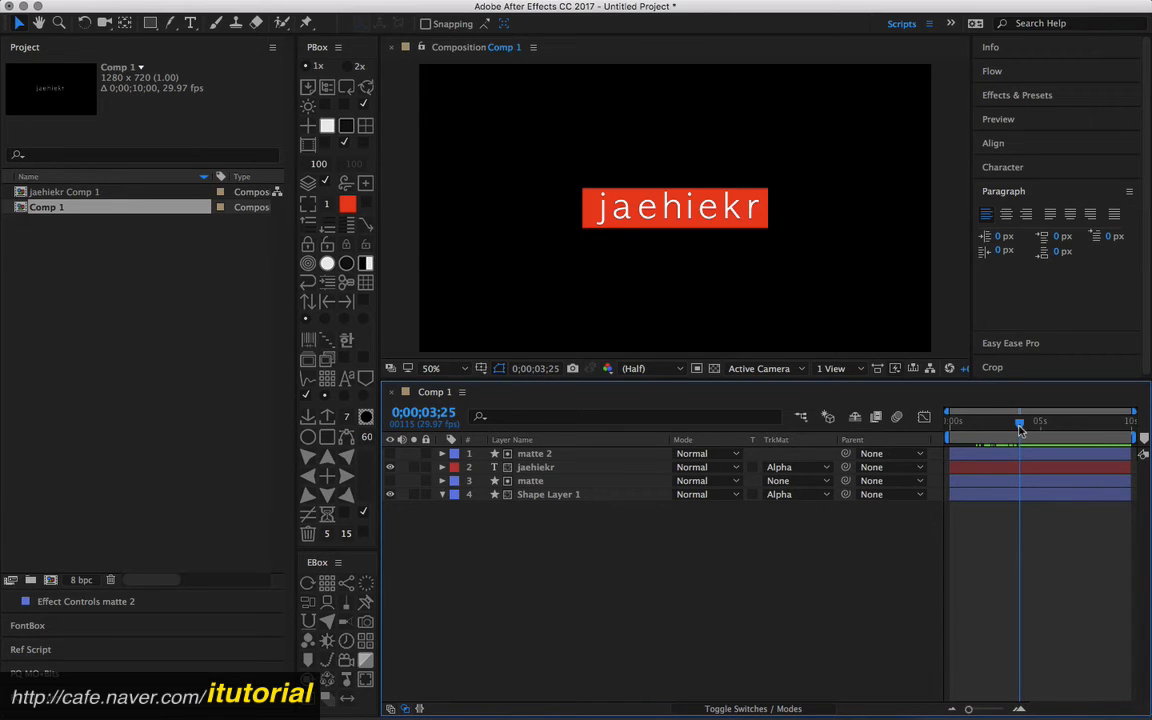
Step: Reread the forum question in the browser, return to After Effects and select the text, bar and matte layers in turn to review them
key("super+Tab")
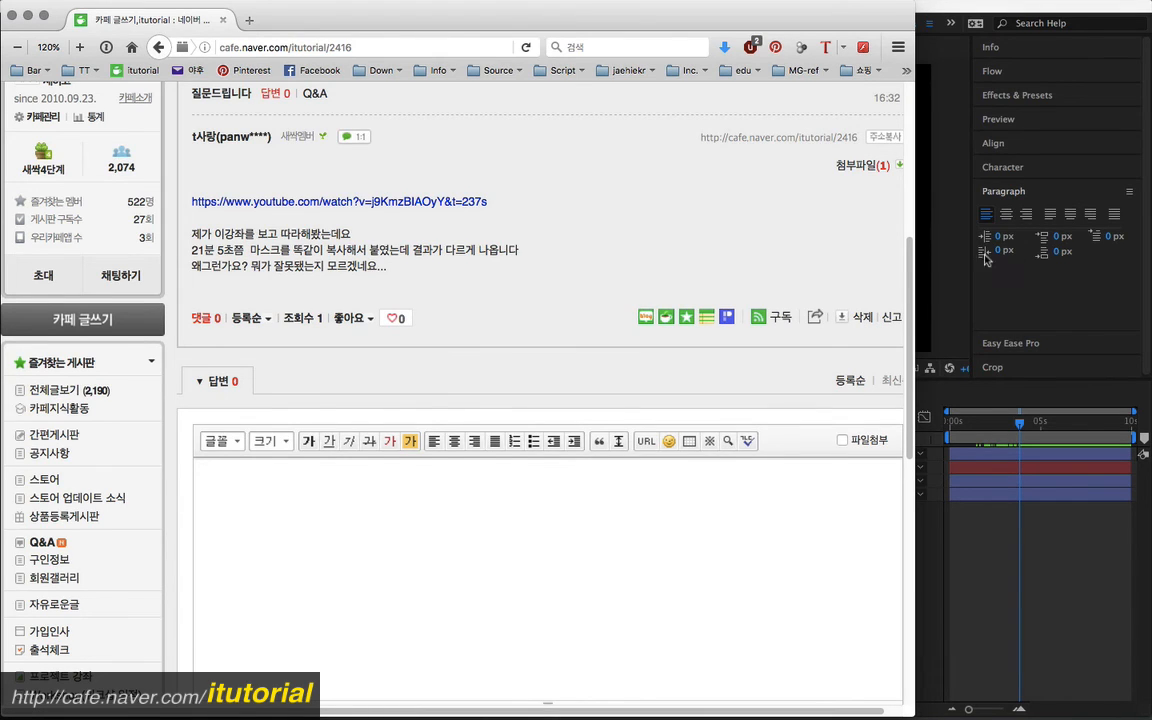
key("super+Tab")
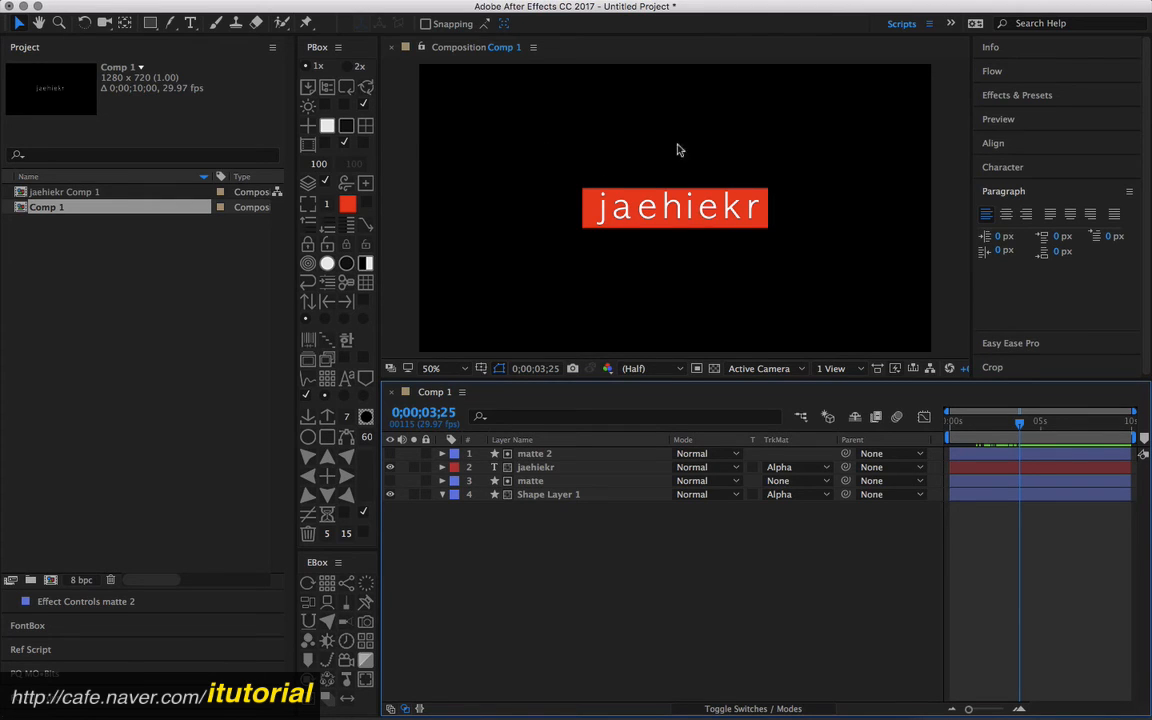
left_click(652, 214)
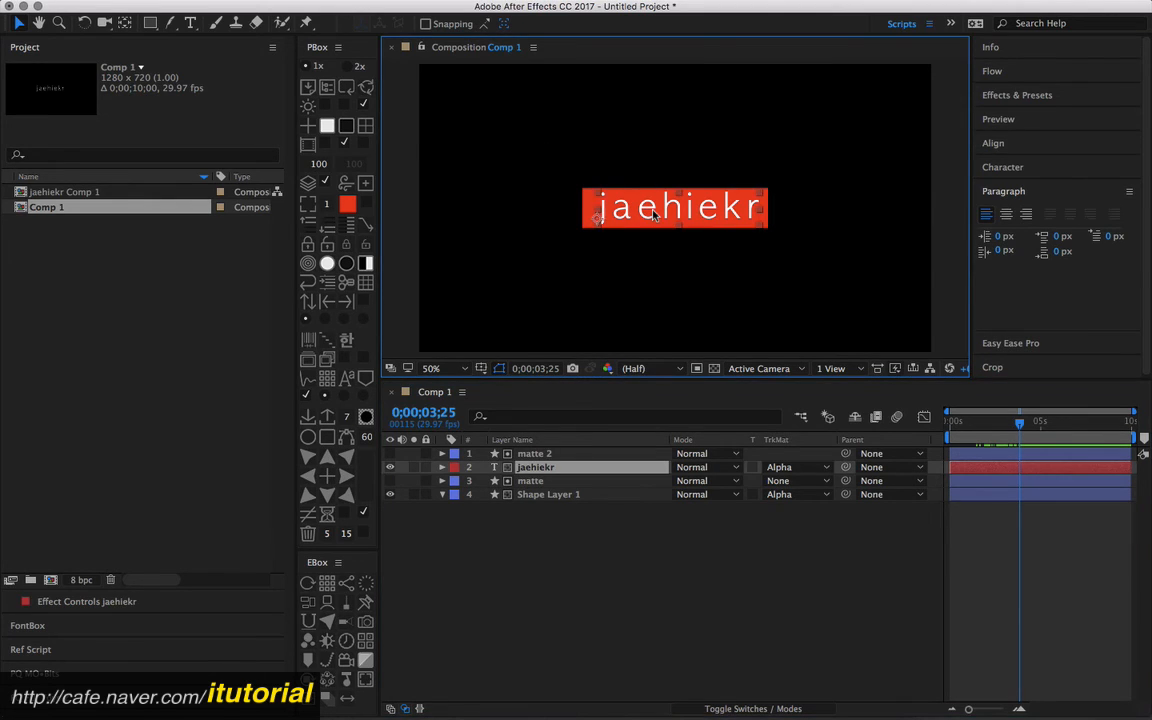
left_click(528, 495)
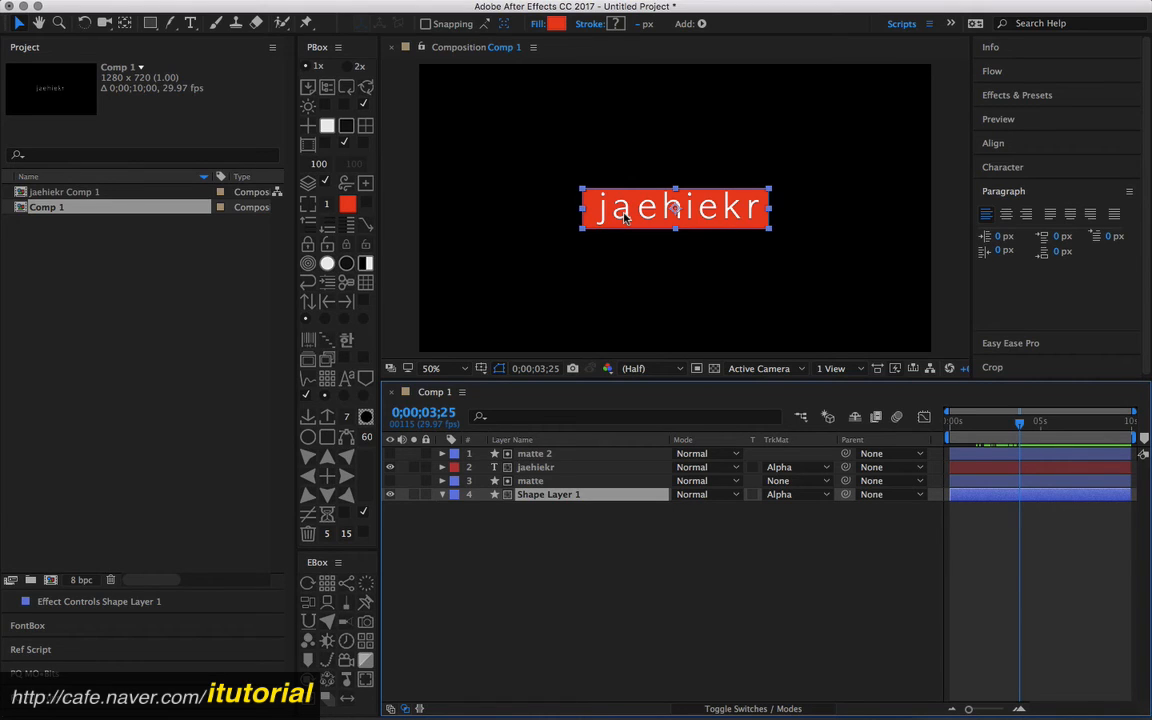
left_click(540, 467)
left_click(541, 454)
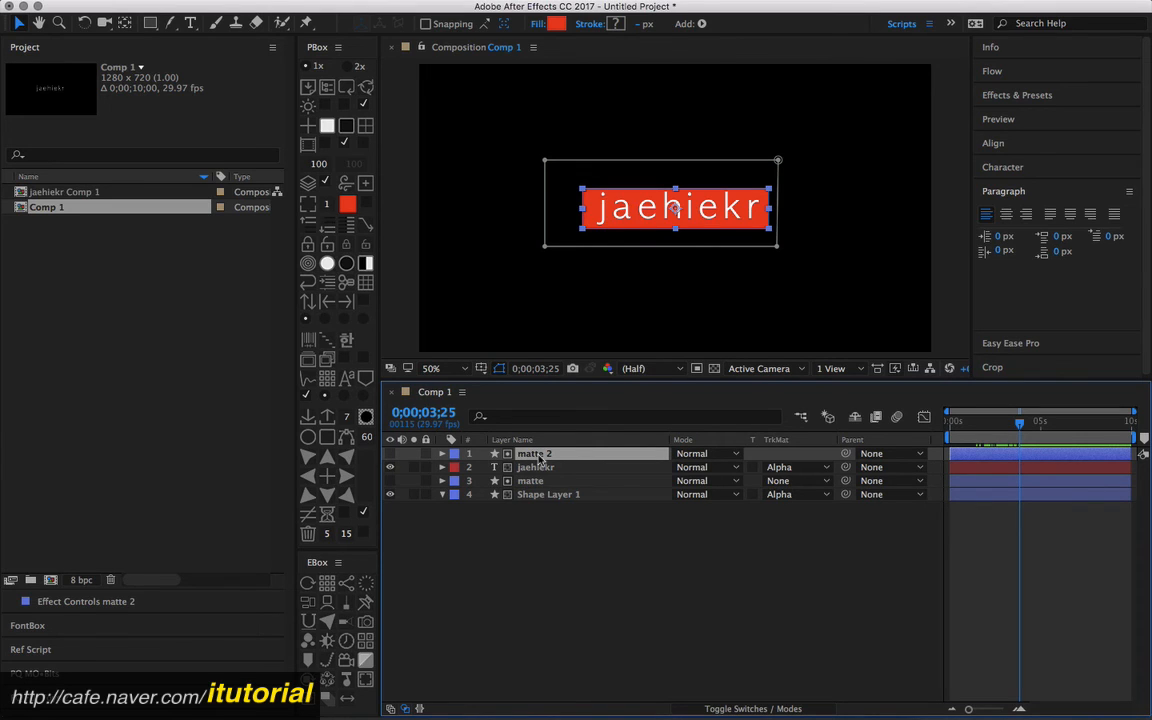
left_click(541, 494)
left_click(533, 482)
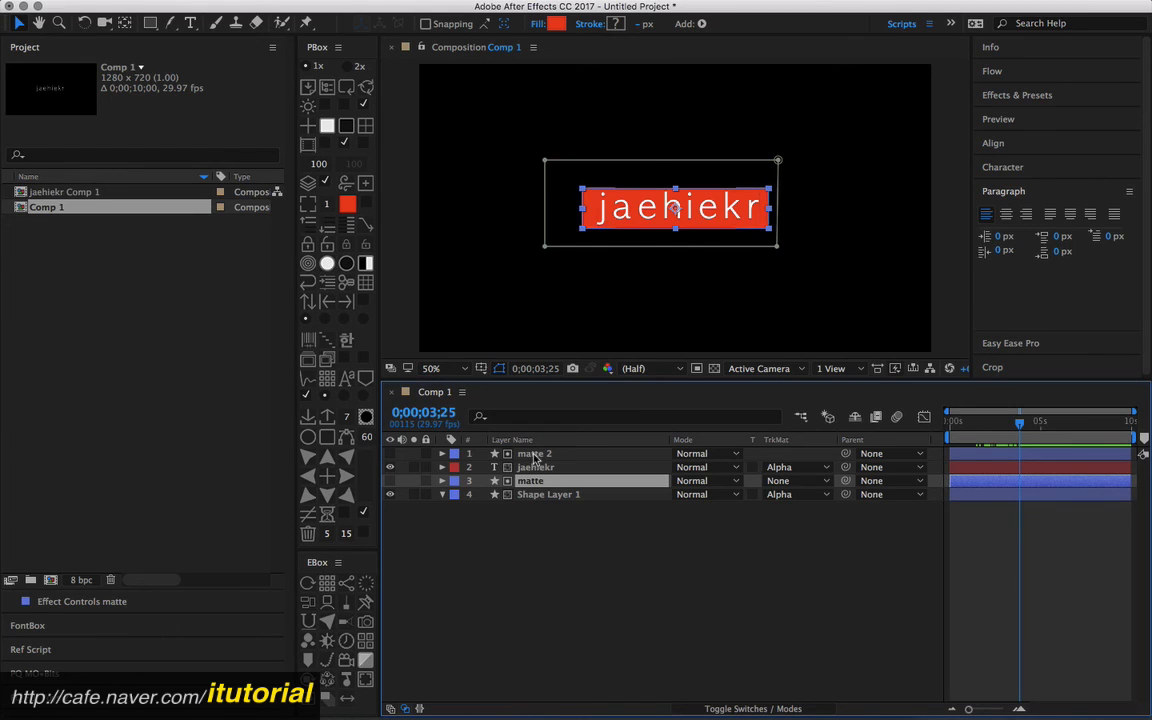
Step: Delete the matte 2, matte and handle text layers, and select Shape Layer 1
left_click(535, 455)
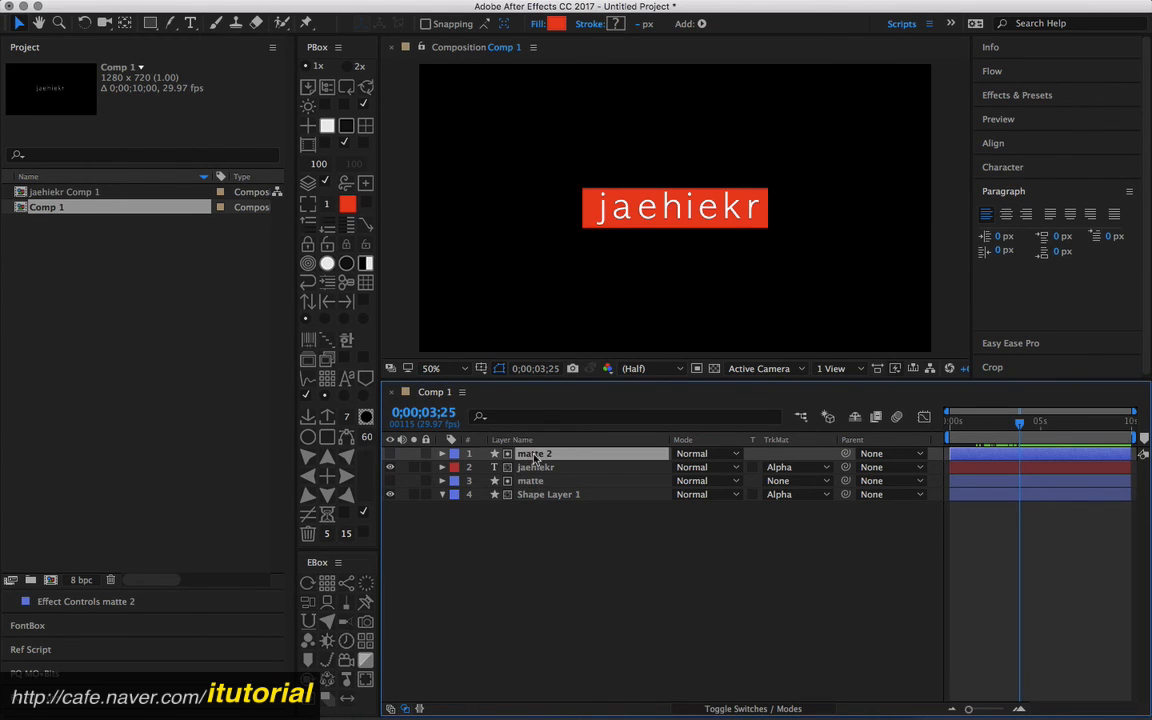
key("Delete")
left_click(530, 468)
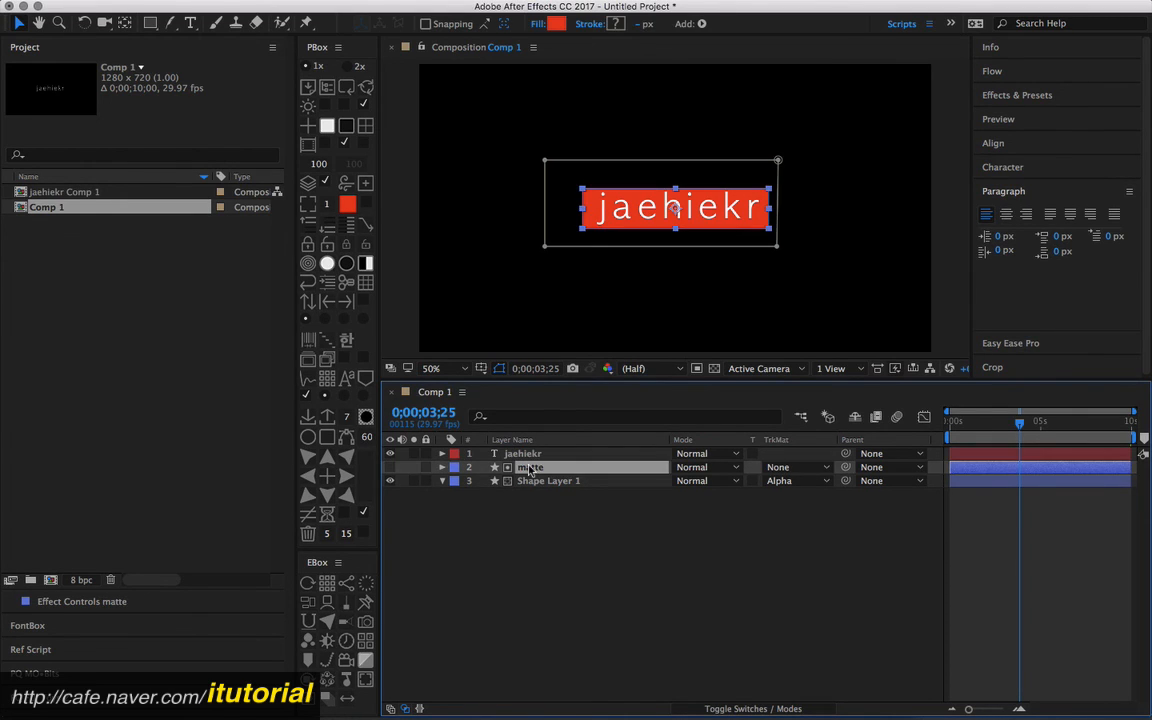
key("Delete")
left_click(530, 468)
left_click(530, 454)
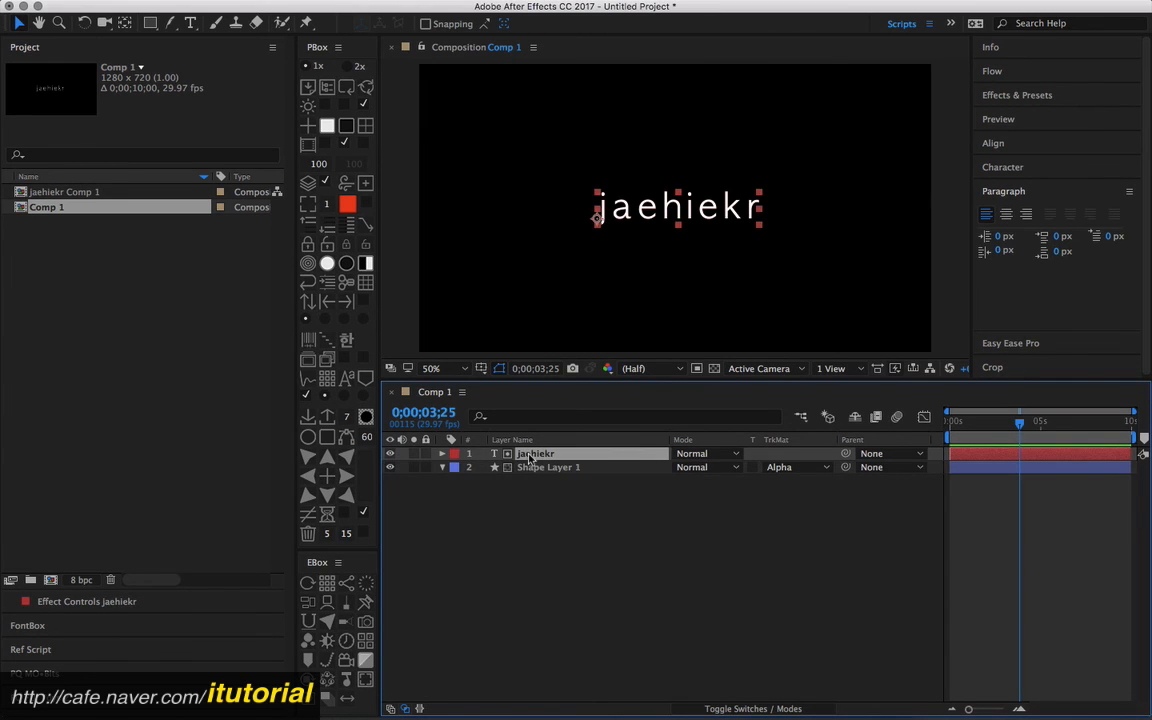
key("Delete")
left_click(533, 455)
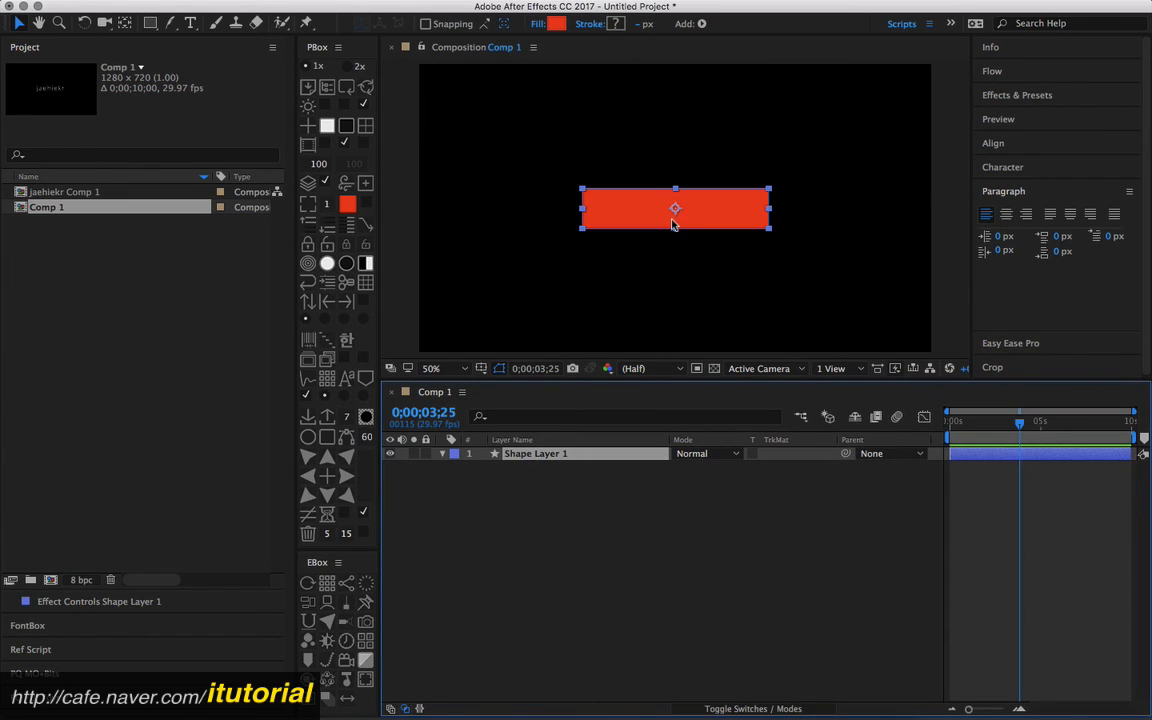
mouse_move(378, 2)
key("ctrl+space")
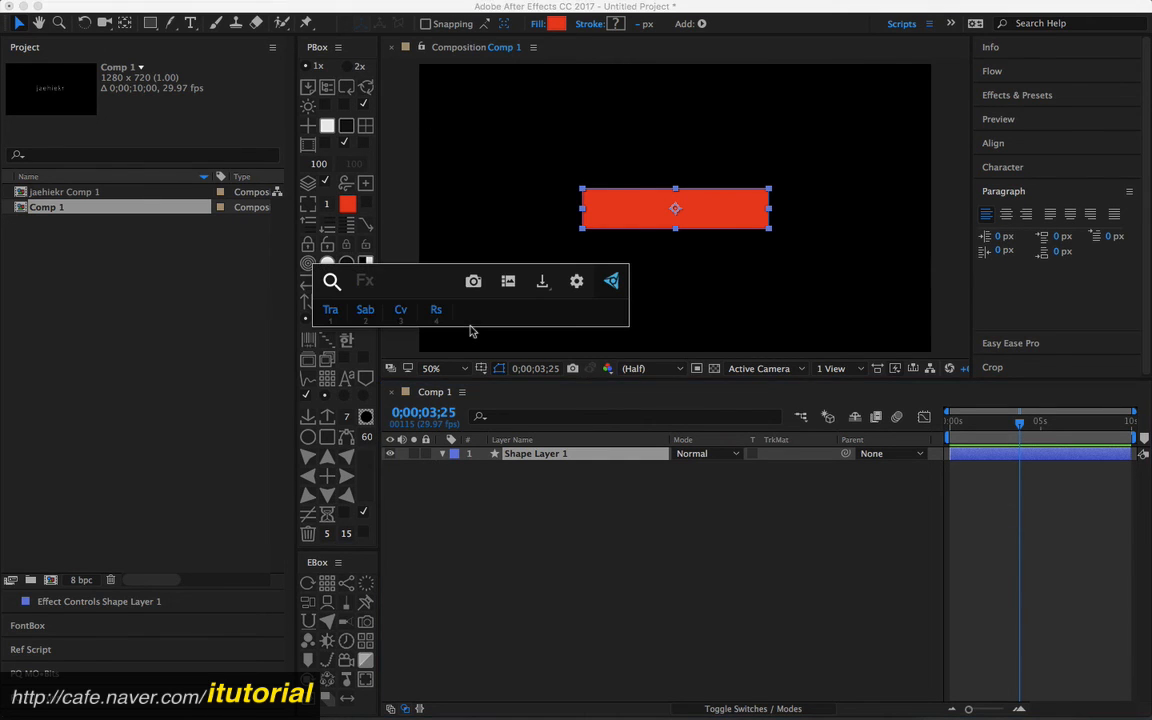
type("li")
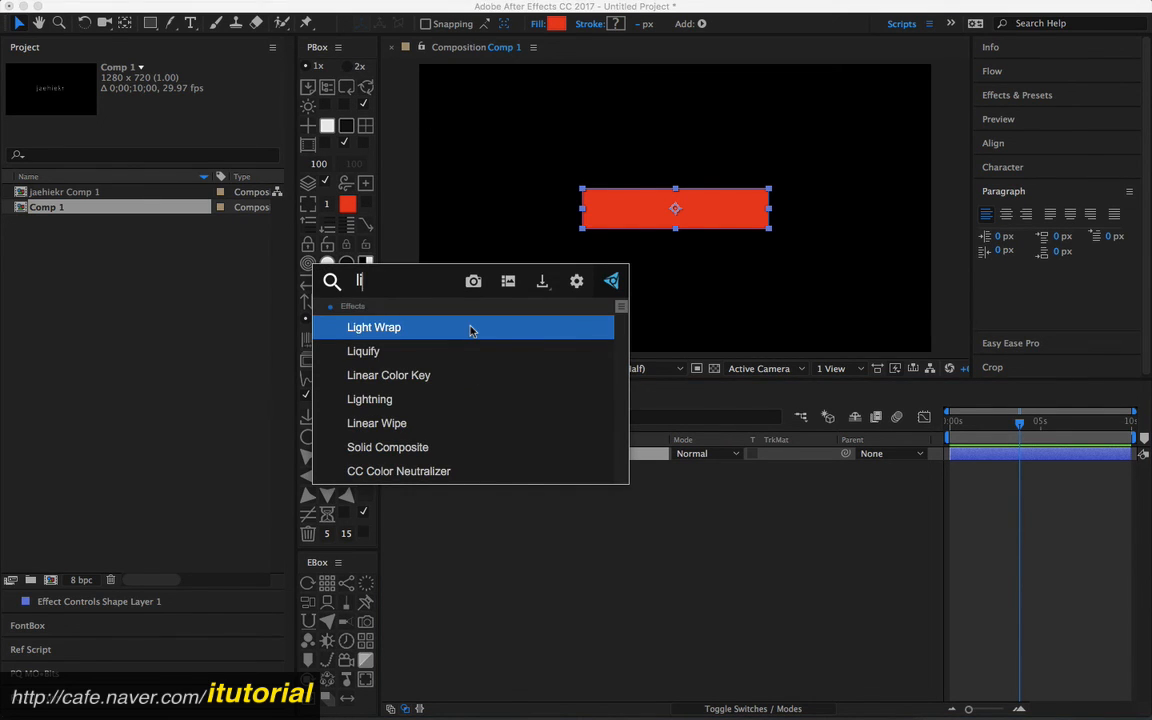
key("Return")
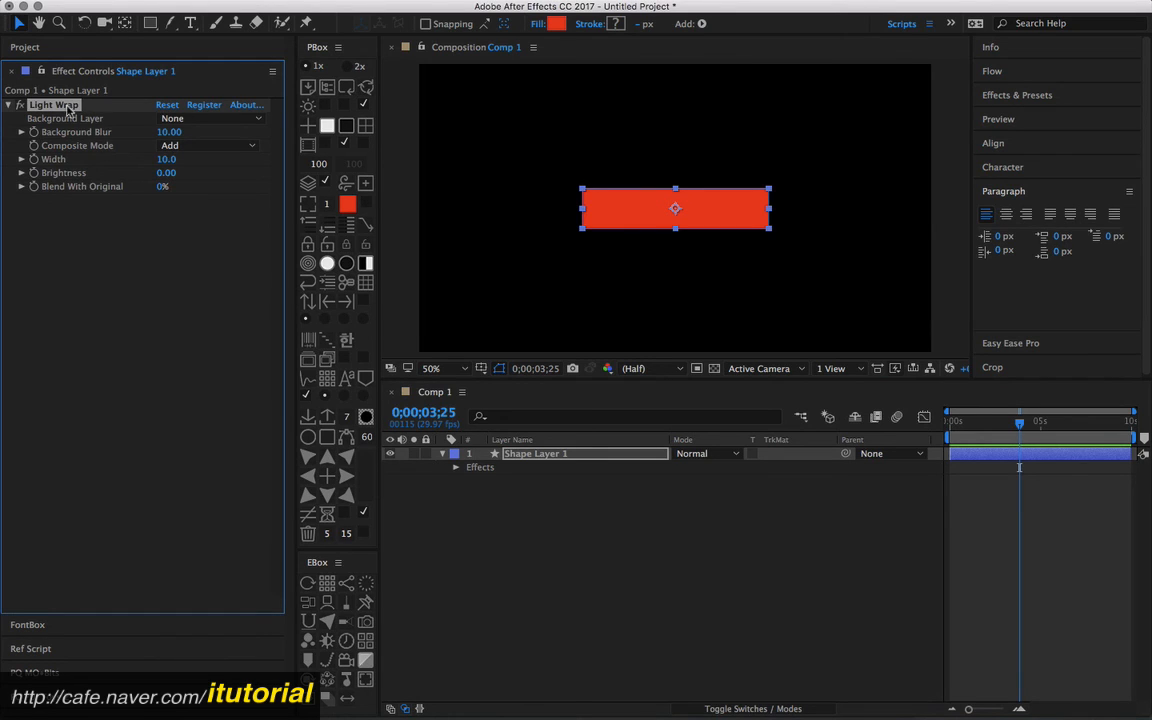
key("Delete")
Step: Apply Linear Wipe to Shape Layer 1 with Transition Completion 46% and Wipe Angle -47°, and copy the effect
key("ctrl+space")
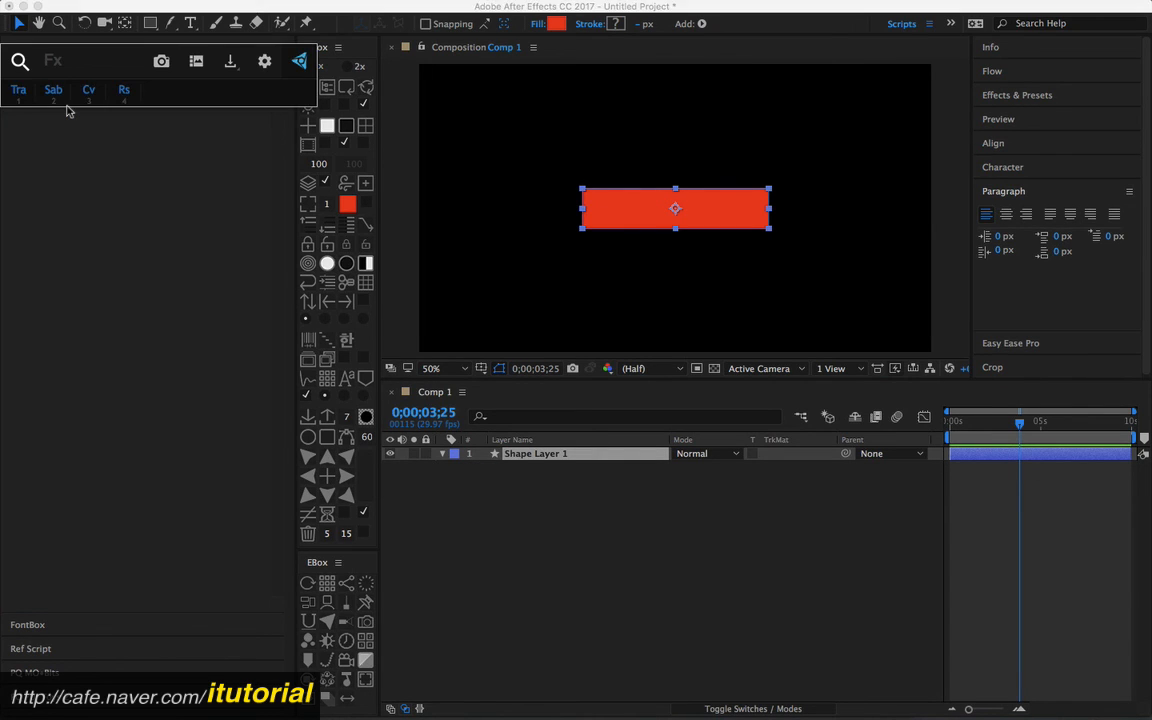
type("line")
key("Down")
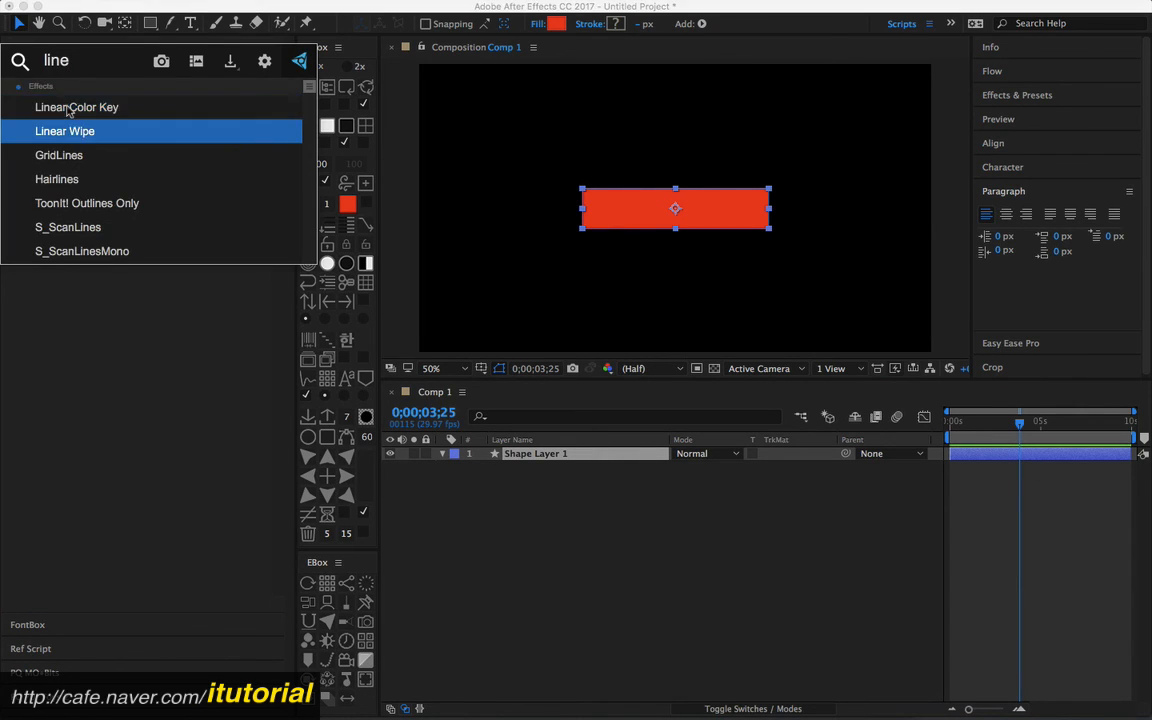
key("Return")
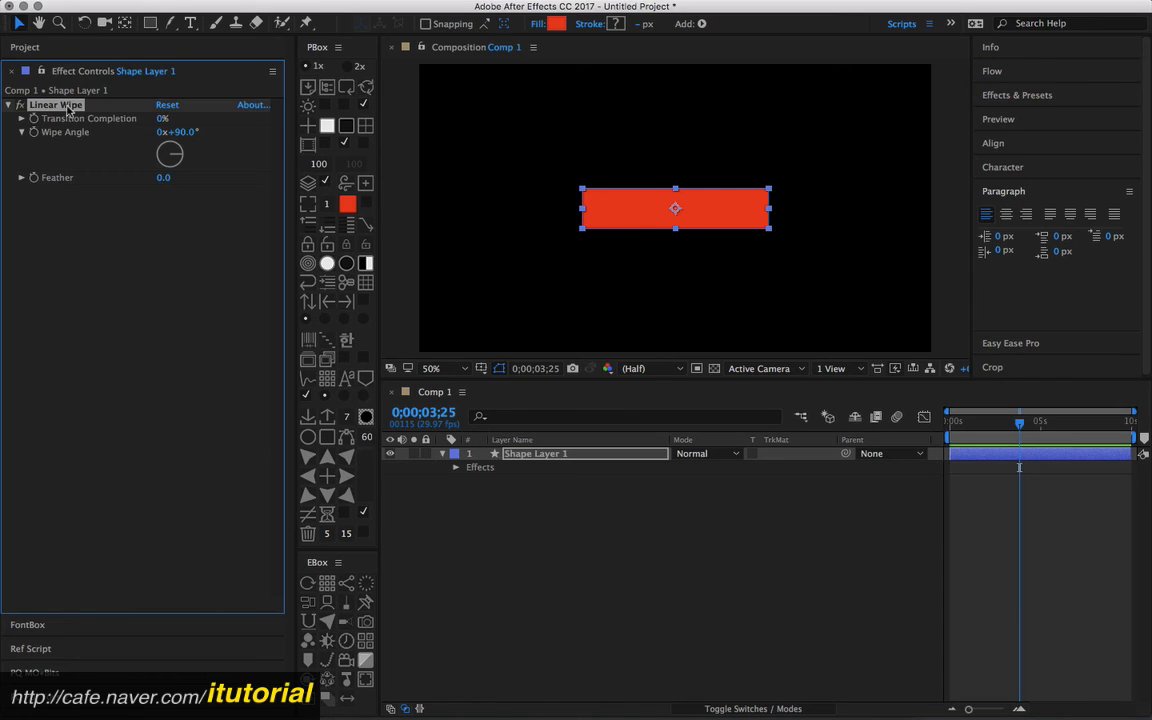
left_click(158, 157)
left_click_drag(160, 121, 224, 140)
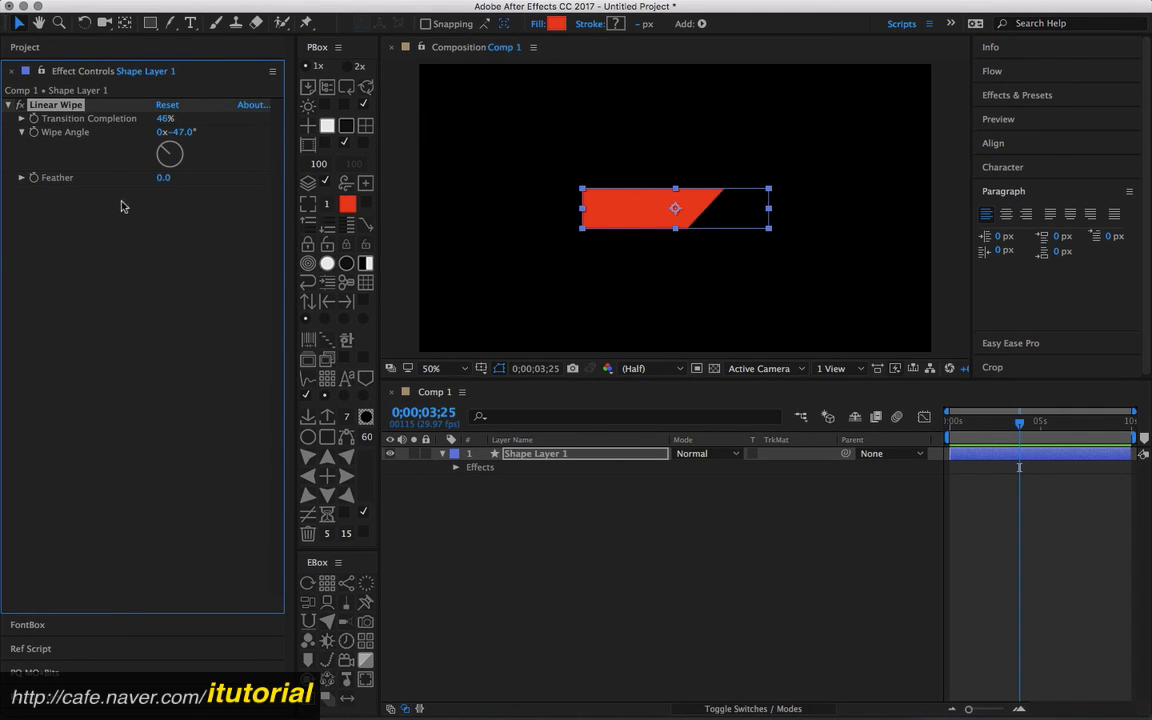
left_click(537, 511)
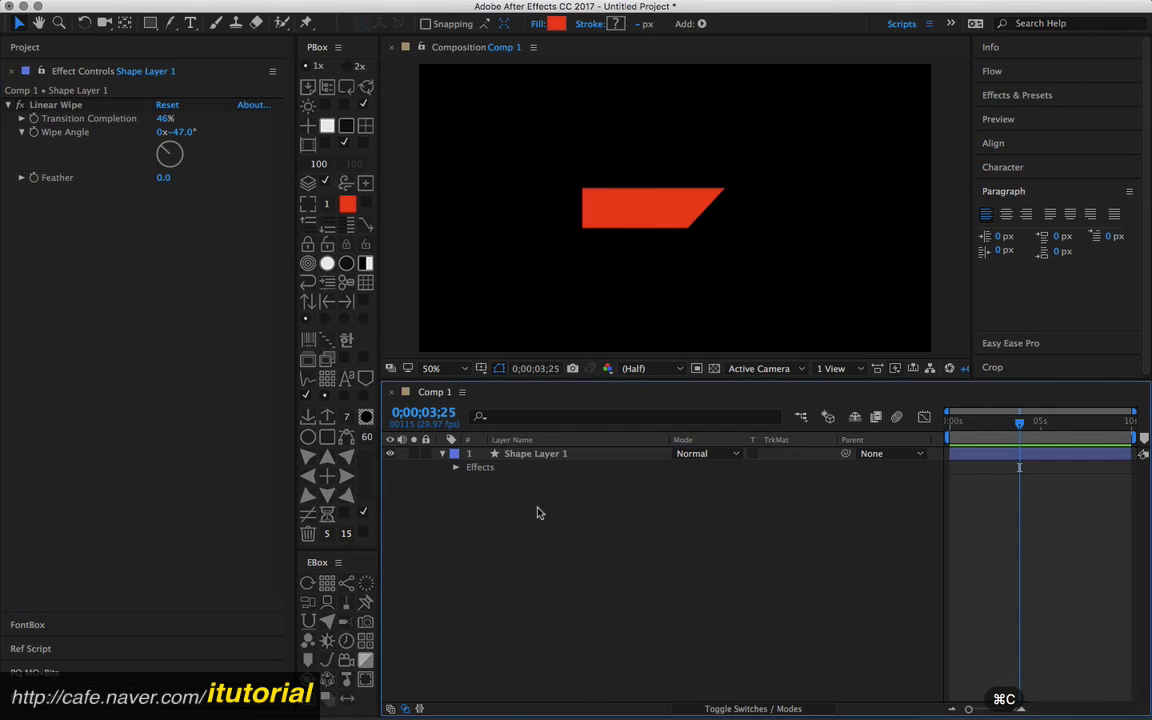
Step: Add a text layer with the same handle text as the deleted one and move it over the bar's area
left_click(195, 25)
left_click(602, 213)
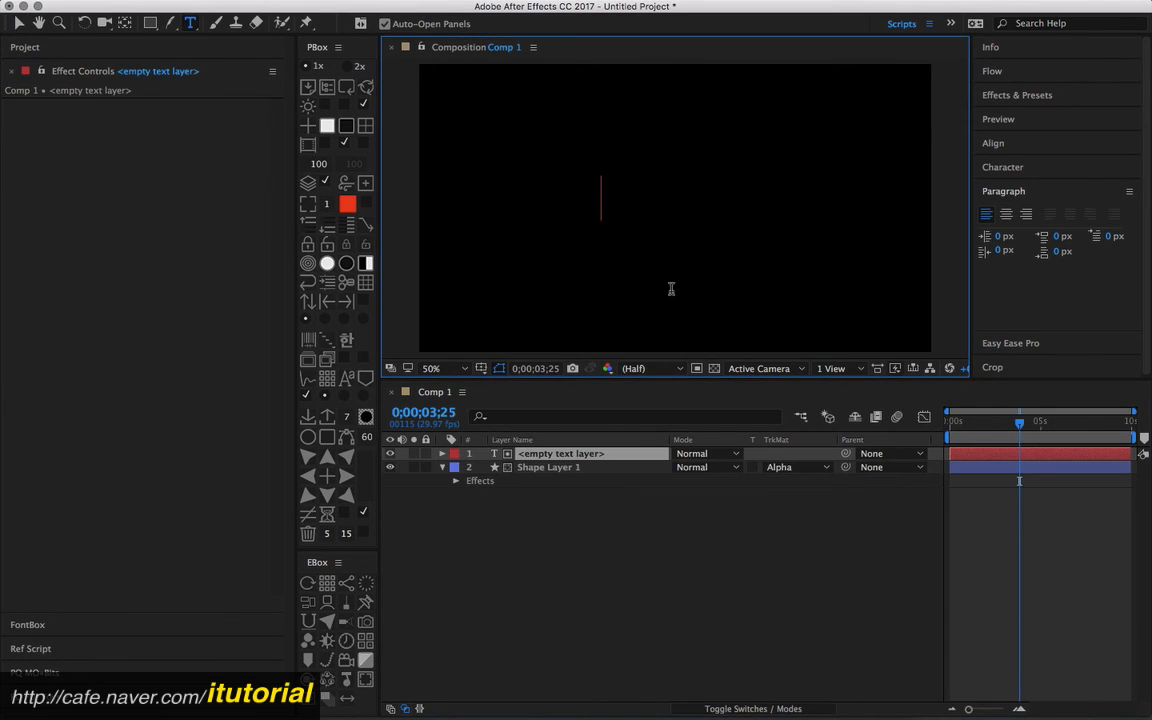
type("jaehiekr")
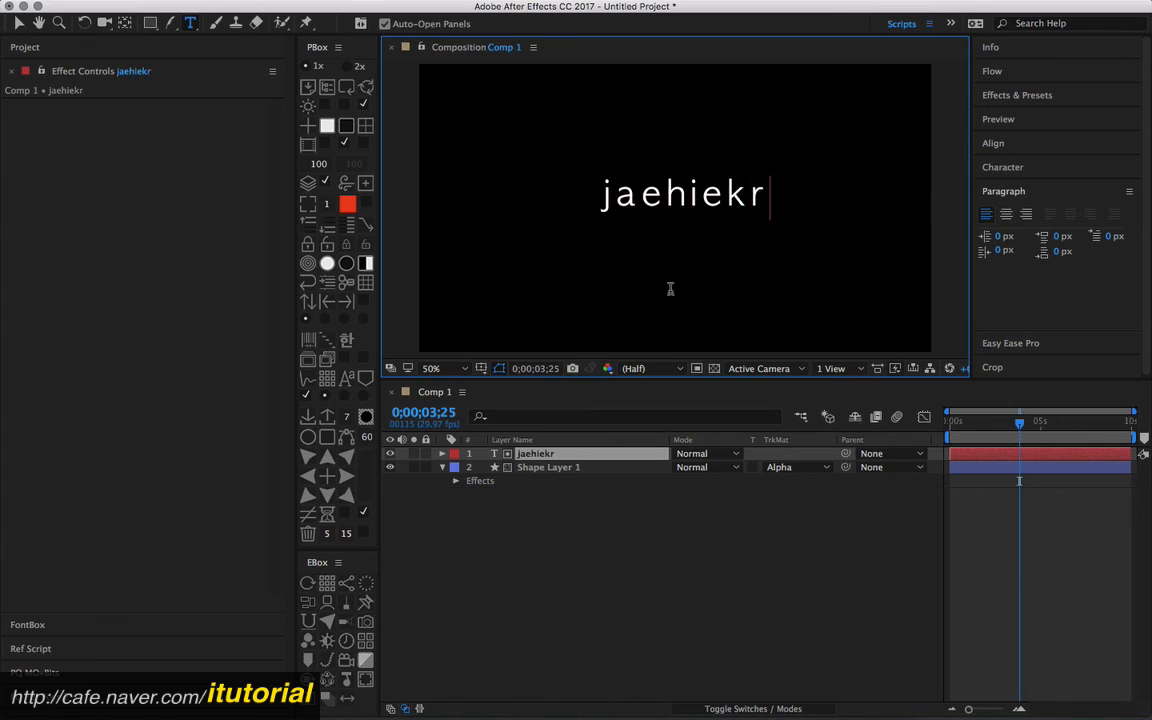
left_click(18, 22)
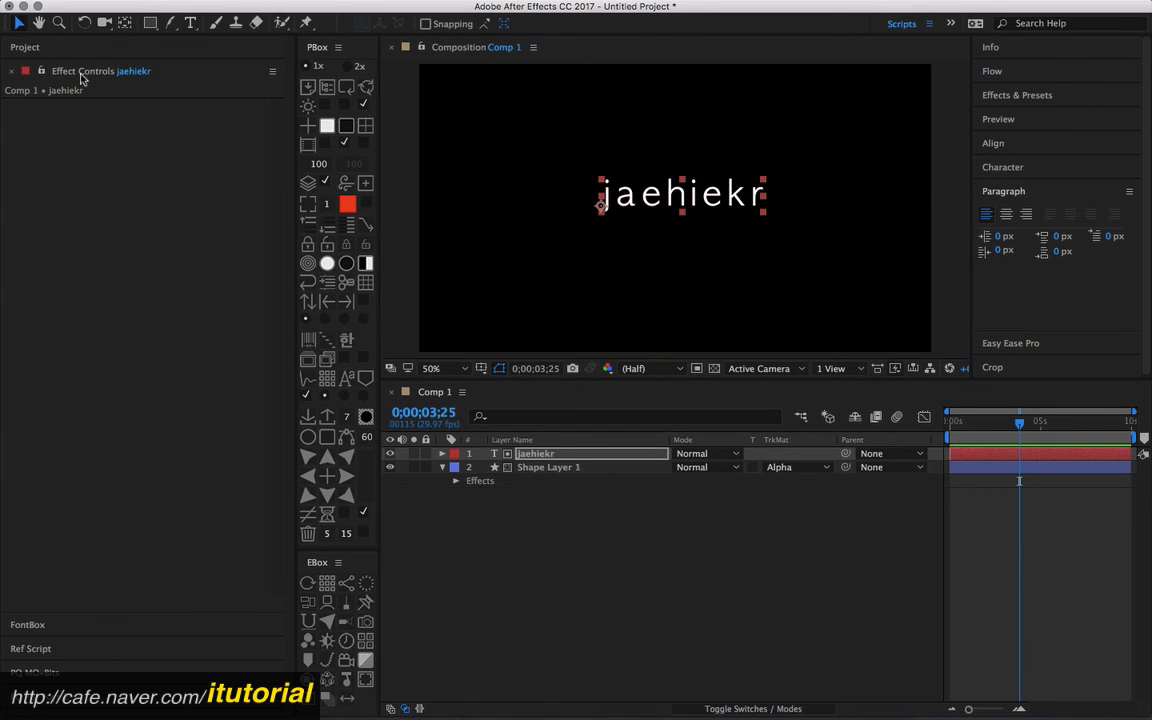
left_click_drag(689, 198, 679, 204)
Step: Paste the copied Linear Wipe onto the text layer and set Shape Layer 1 to No Track Matte
left_click(536, 456)
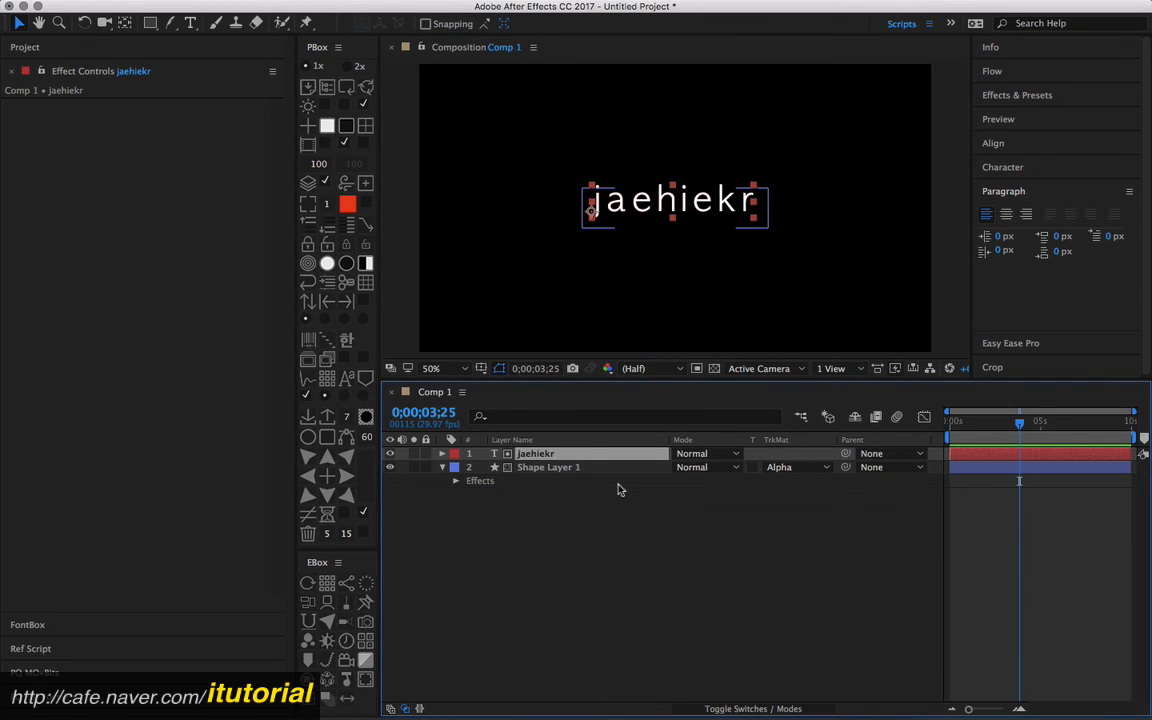
key("super+v")
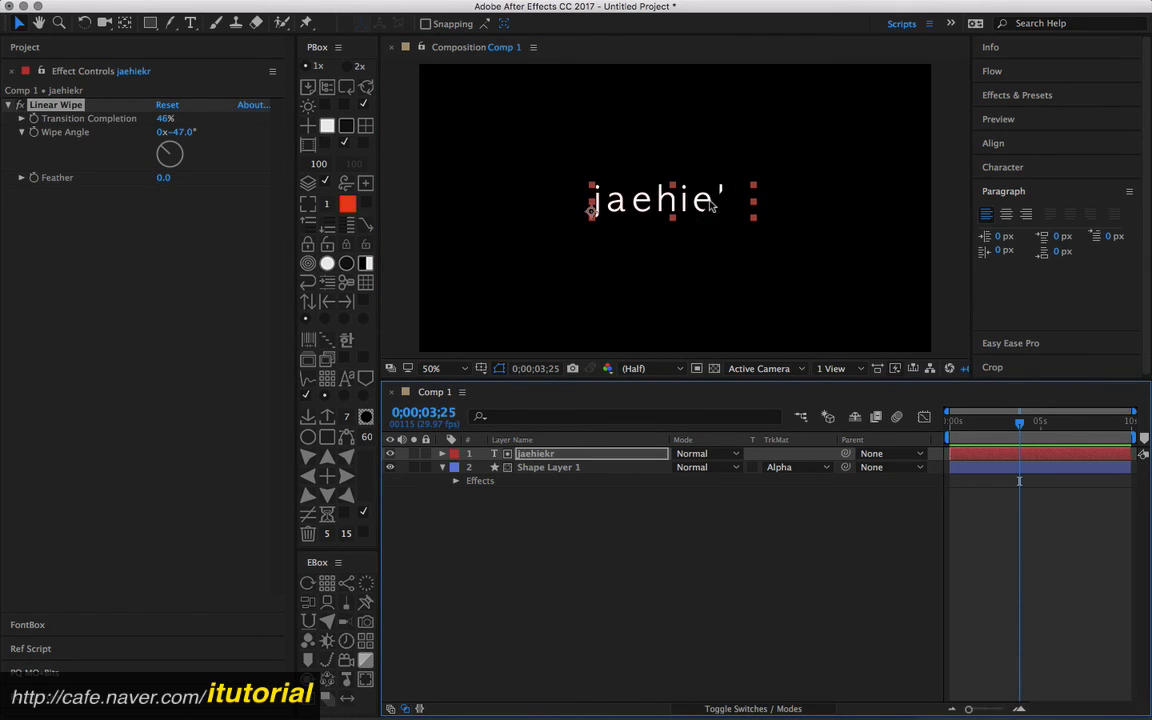
left_click(538, 468)
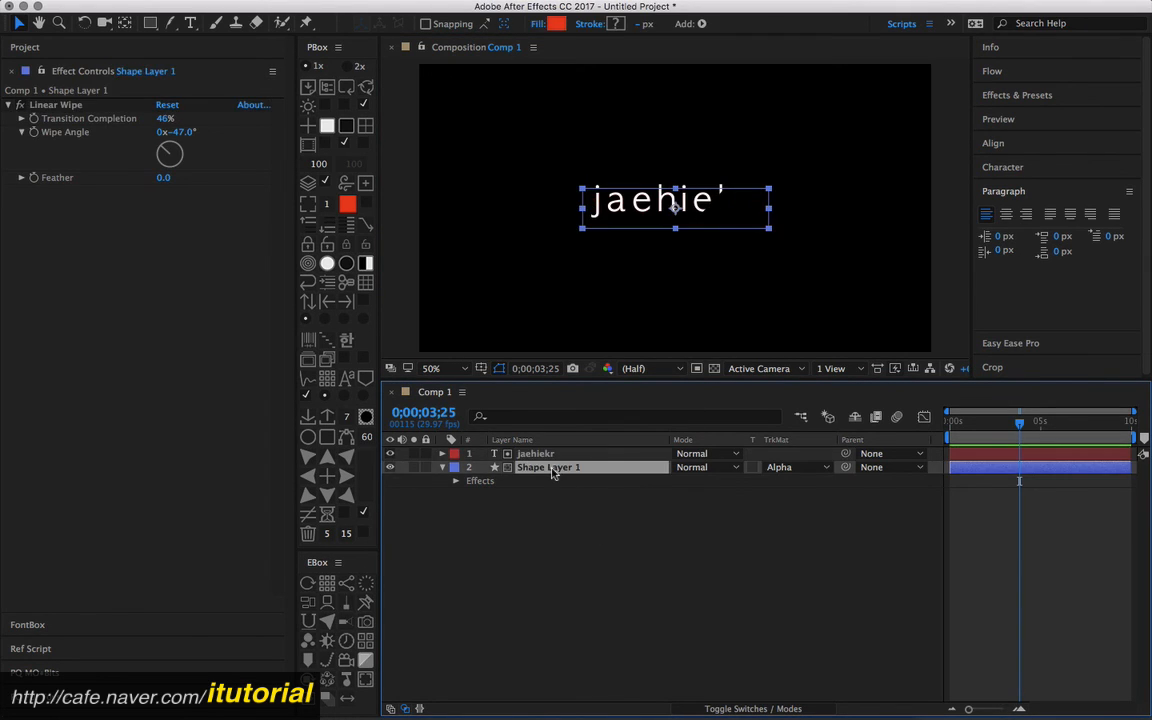
left_click(547, 455)
left_click(552, 467)
left_click(785, 467)
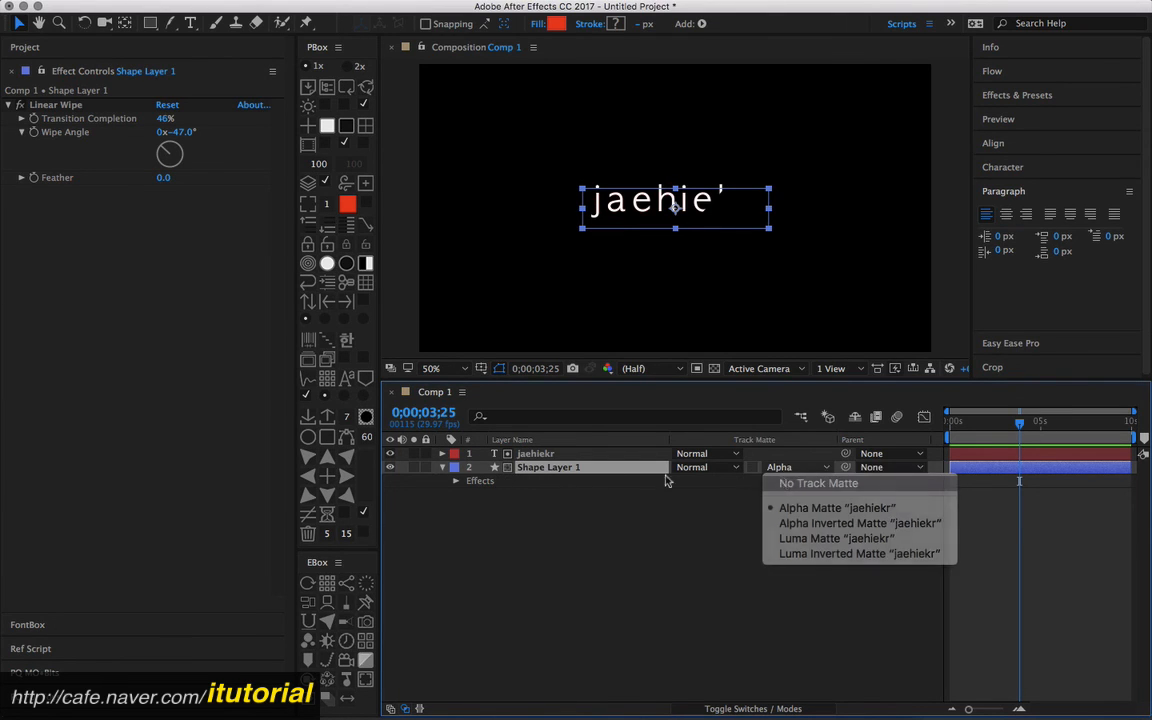
left_click(790, 442)
Step: Compare the Linear Wipe settings of the text layer and Shape Layer 1, and switch back to the forum question in the browser
left_click(547, 454)
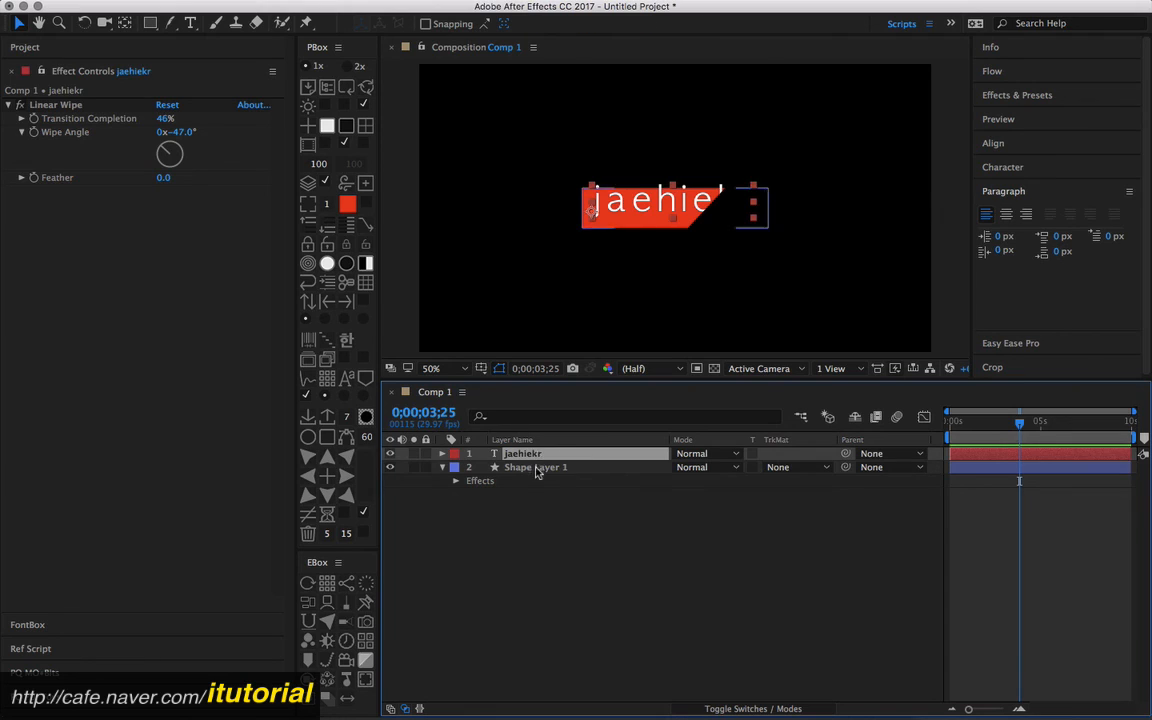
left_click(537, 468)
left_click(536, 456)
left_click(536, 467)
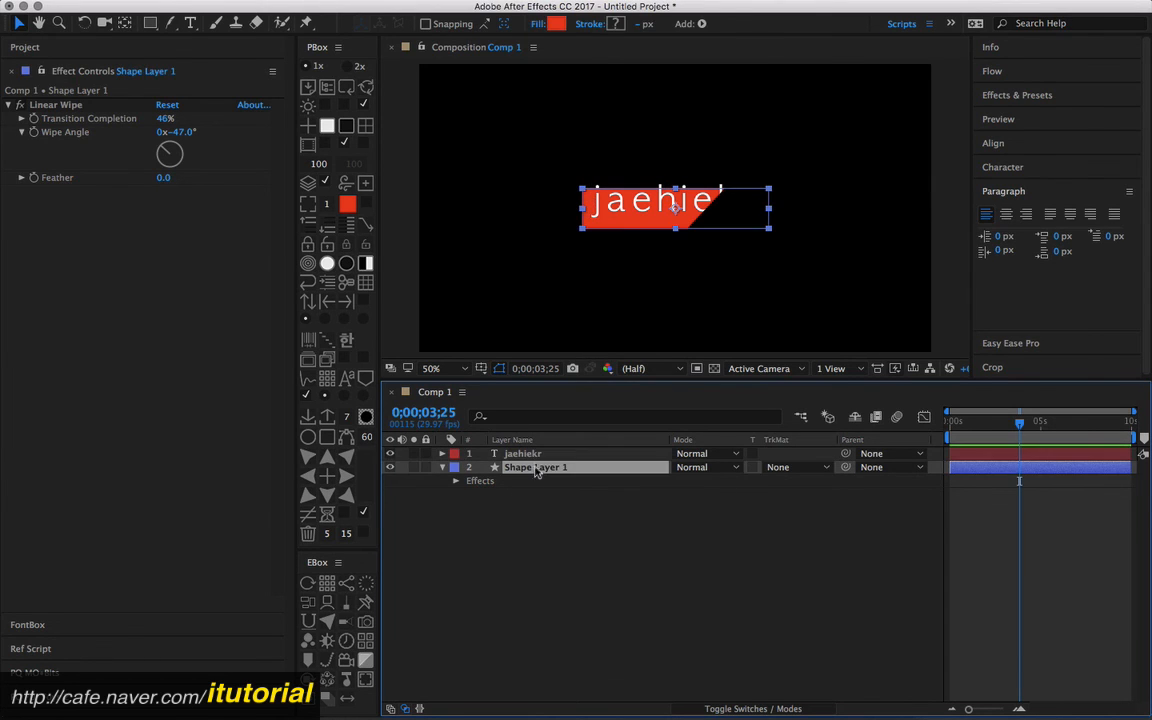
left_click(536, 456)
left_click(536, 467)
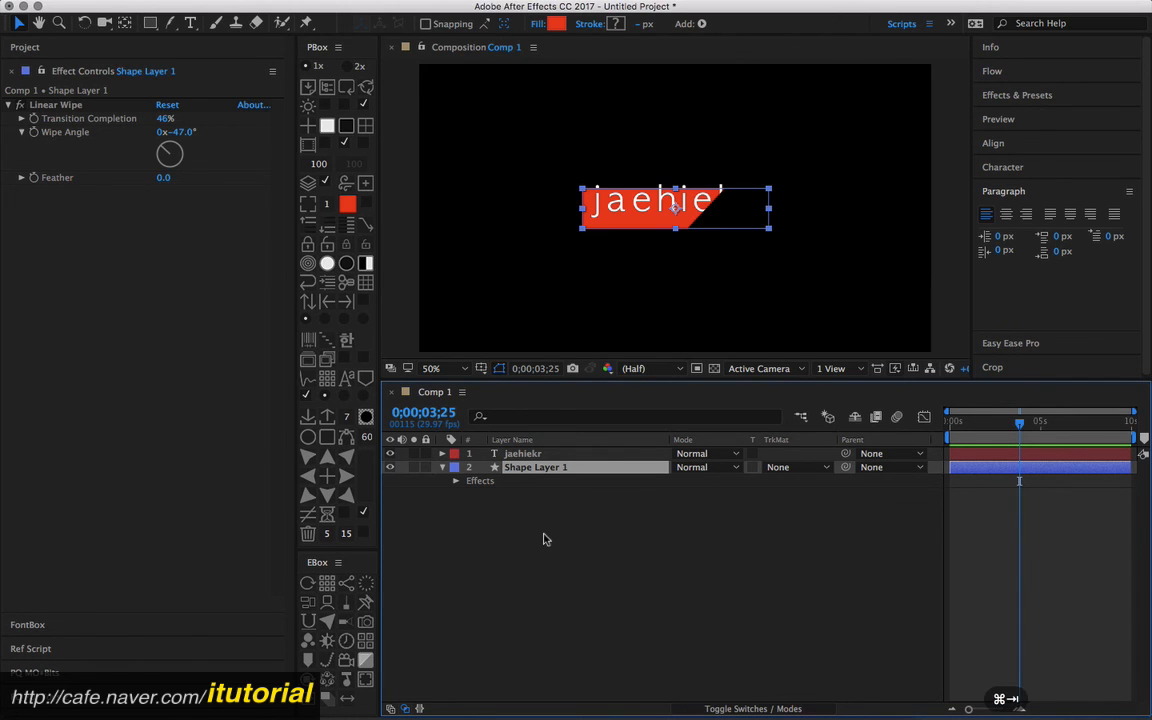
key("super+Tab")
left_click(336, 371)
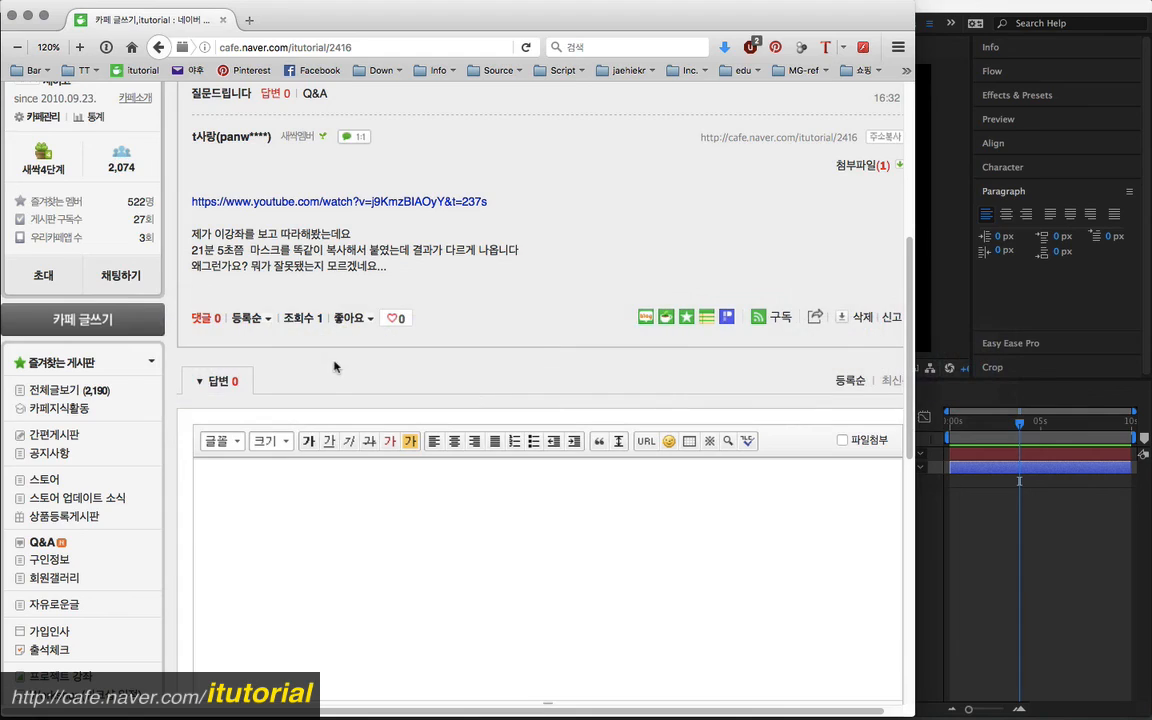